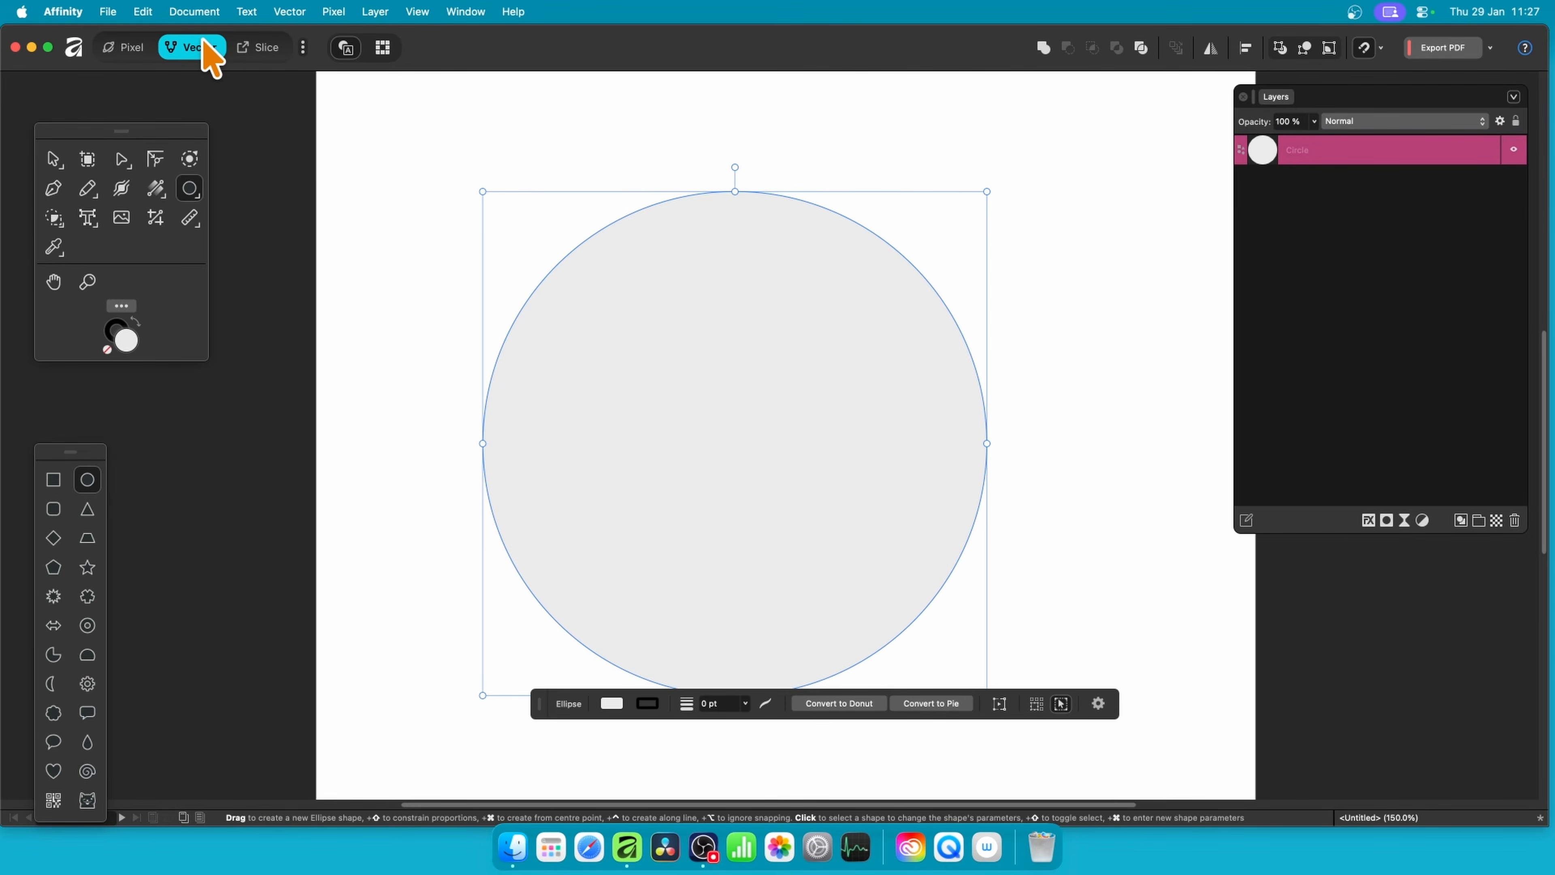
- Cut four narrow teardrop shapes into the circle's upper and middle-left areas with the Knife tool
{"action": "key", "text": "k"}
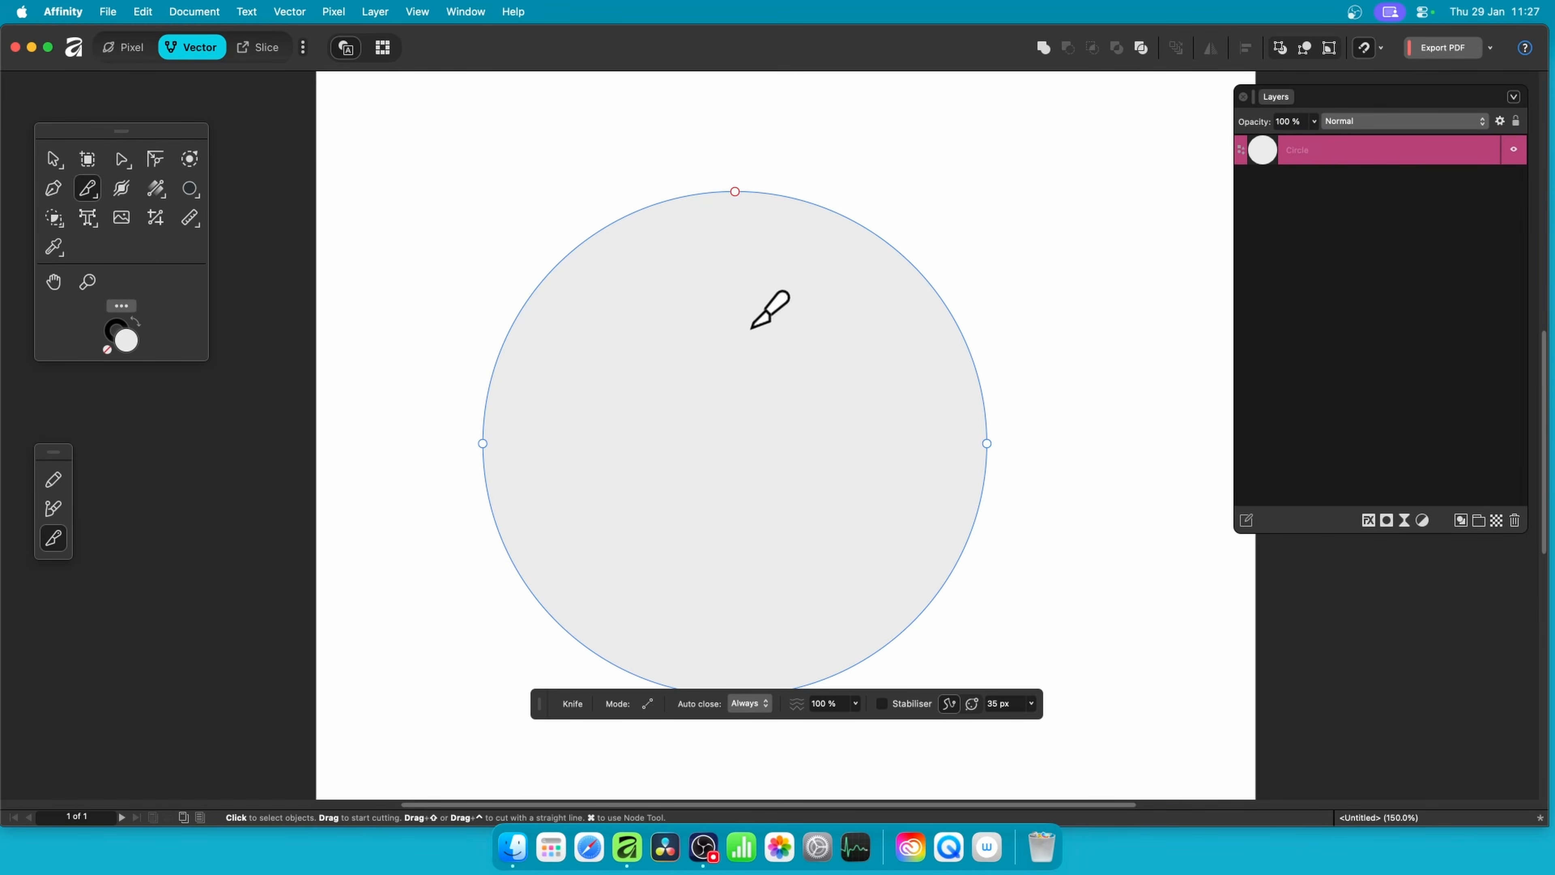
{"action": "left_click_drag", "start_coordinate": [619, 288], "coordinate": [639, 343]}
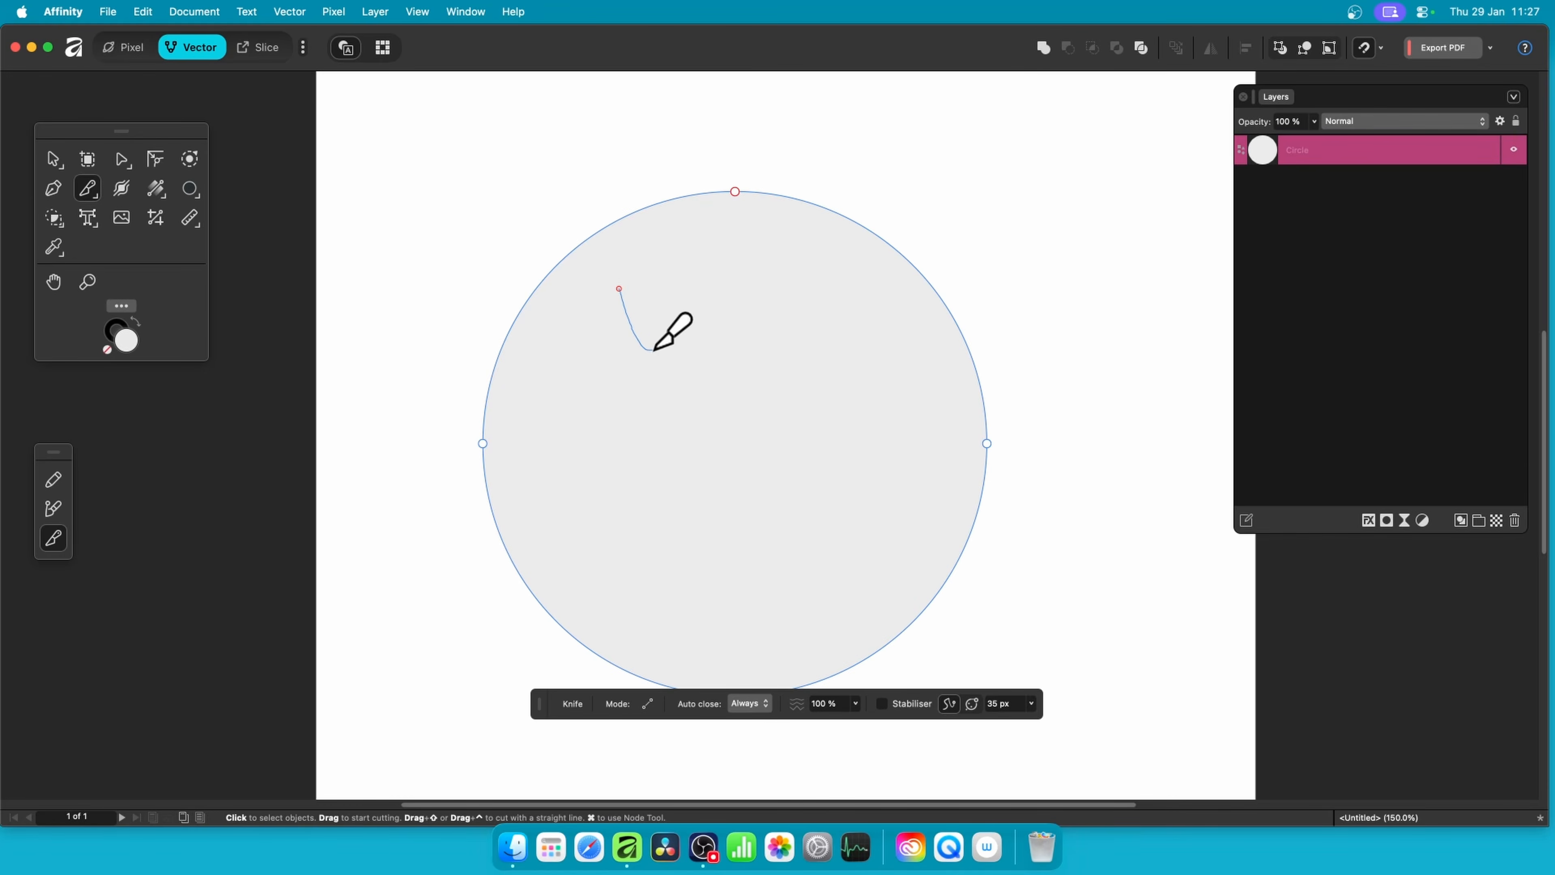
{"action": "left_click_drag", "start_coordinate": [656, 351], "coordinate": [656, 351]}
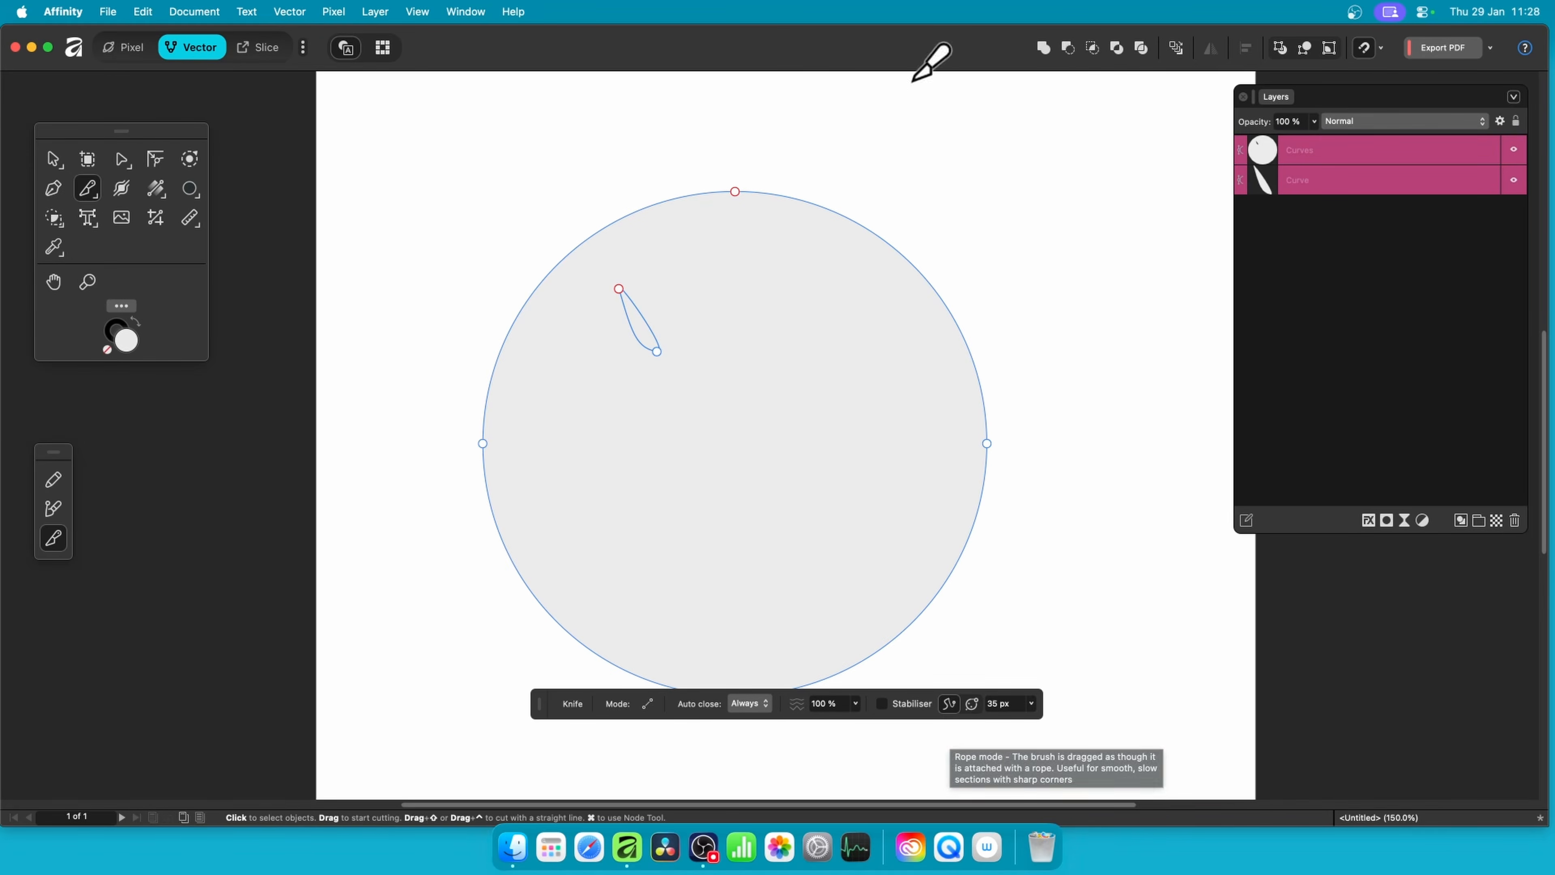
{"action": "mouse_move", "coordinate": [733, 260]}
{"action": "left_mouse_down"}
{"action": "mouse_move", "coordinate": [767, 337]}
{"action": "mouse_move", "coordinate": [786, 343]}
{"action": "left_mouse_up"}
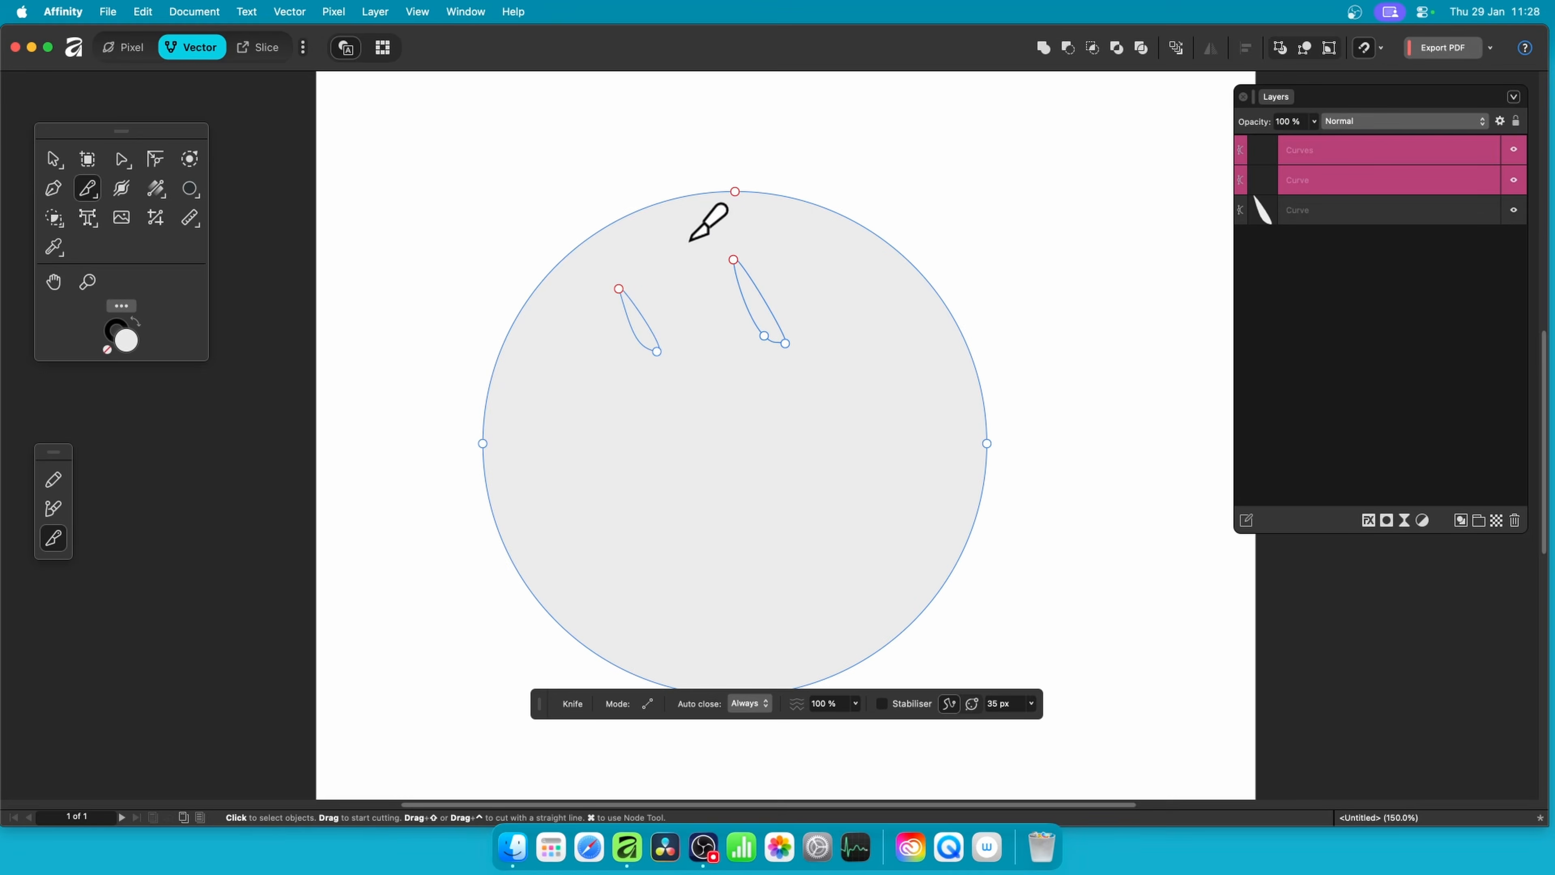
{"action": "left_click_drag", "start_coordinate": [707, 337], "coordinate": [768, 412]}
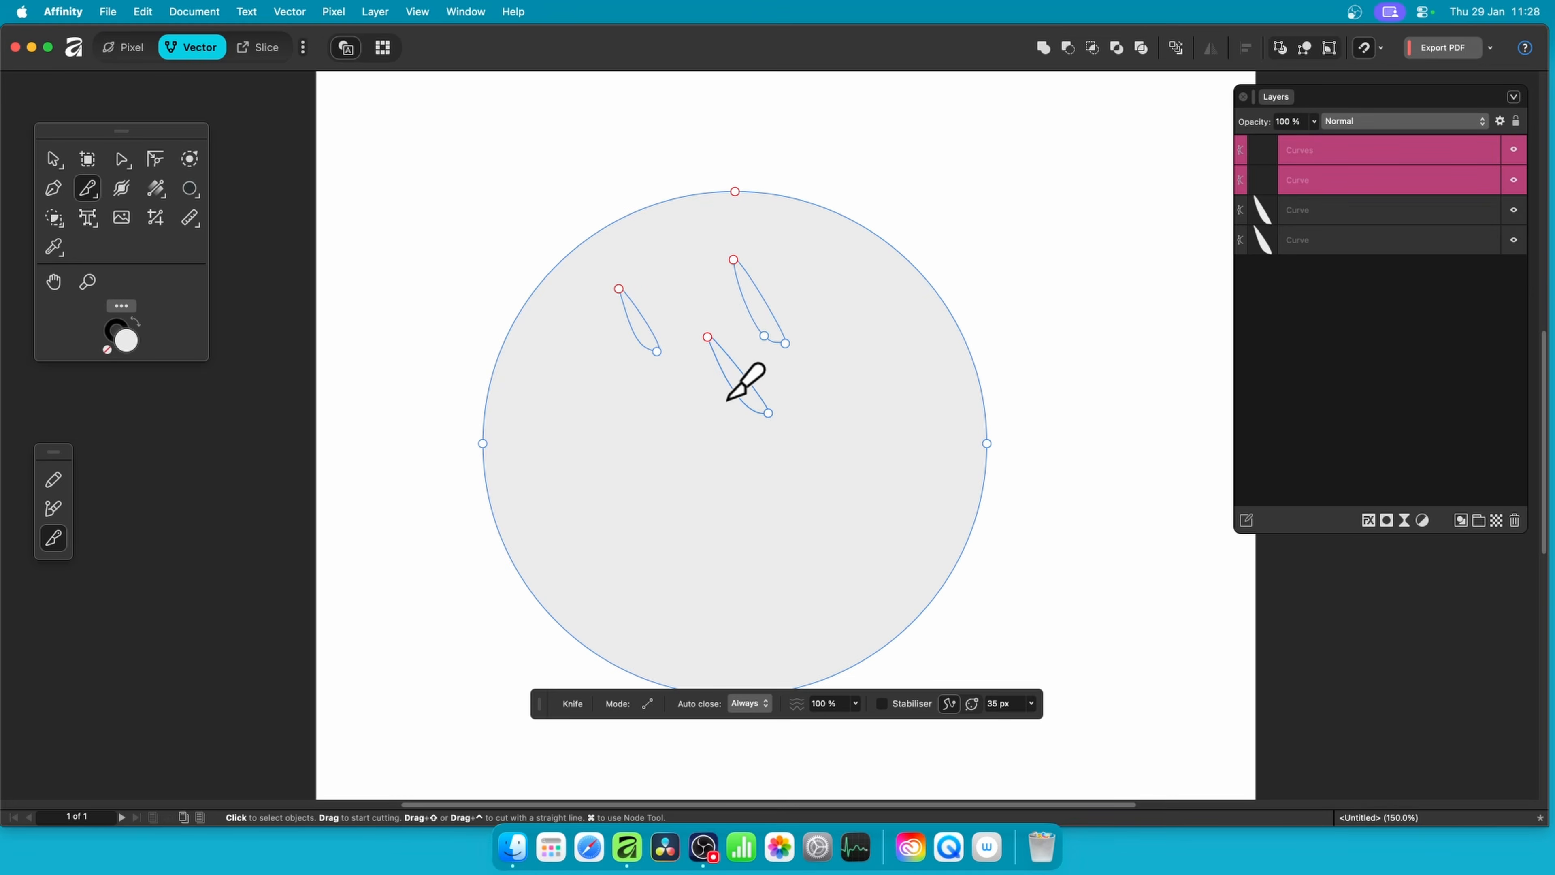
{"action": "mouse_move", "coordinate": [594, 416]}
{"action": "left_mouse_down"}
{"action": "mouse_move", "coordinate": [624, 474]}
{"action": "mouse_move", "coordinate": [648, 481]}
{"action": "mouse_move", "coordinate": [638, 447]}
{"action": "left_mouse_up"}
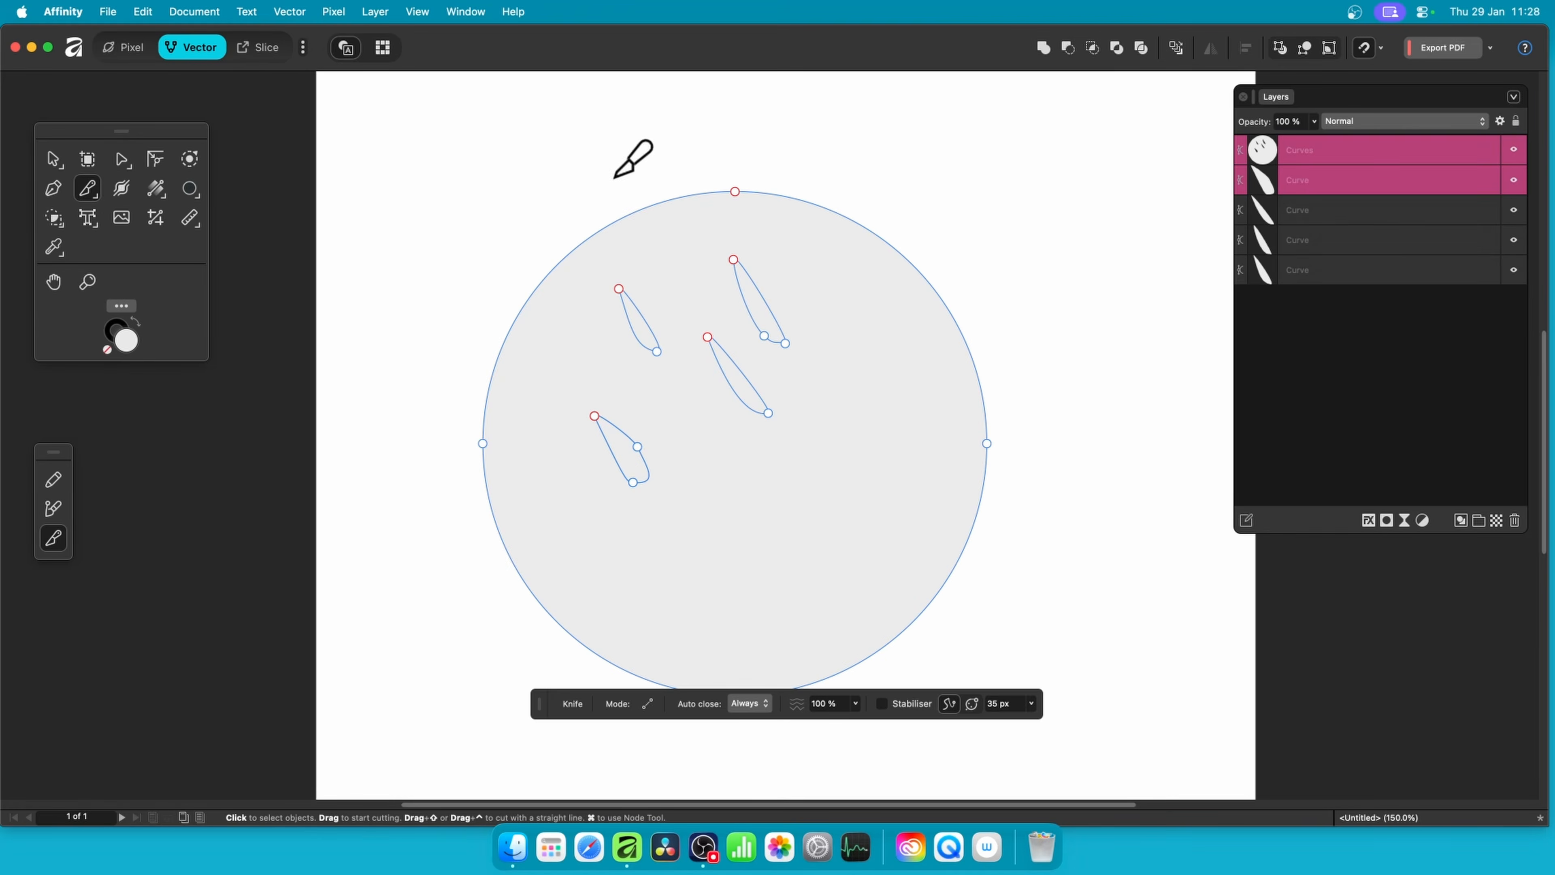
{"action": "mouse_move", "coordinate": [542, 287]}
{"action": "left_mouse_down"}
{"action": "mouse_move", "coordinate": [581, 375]}
{"action": "mouse_move", "coordinate": [572, 301]}
{"action": "mouse_move", "coordinate": [586, 327]}
{"action": "left_mouse_up"}
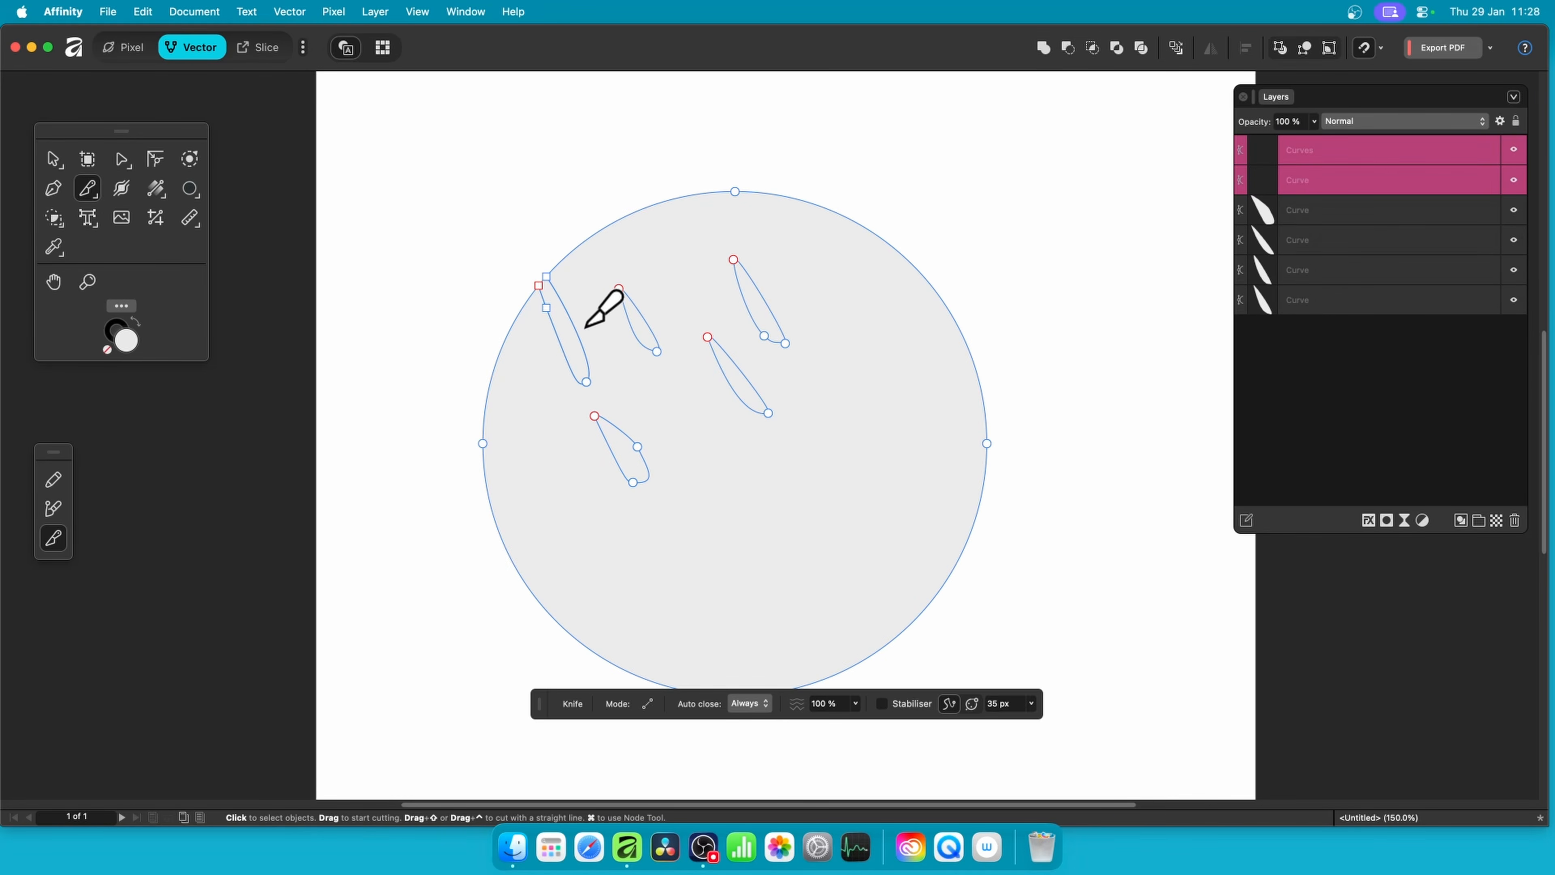
{"action": "mouse_move", "coordinate": [527, 414]}
{"action": "left_mouse_down"}
{"action": "mouse_move", "coordinate": [547, 477]}
{"action": "mouse_move", "coordinate": [536, 412]}
{"action": "left_mouse_up"}
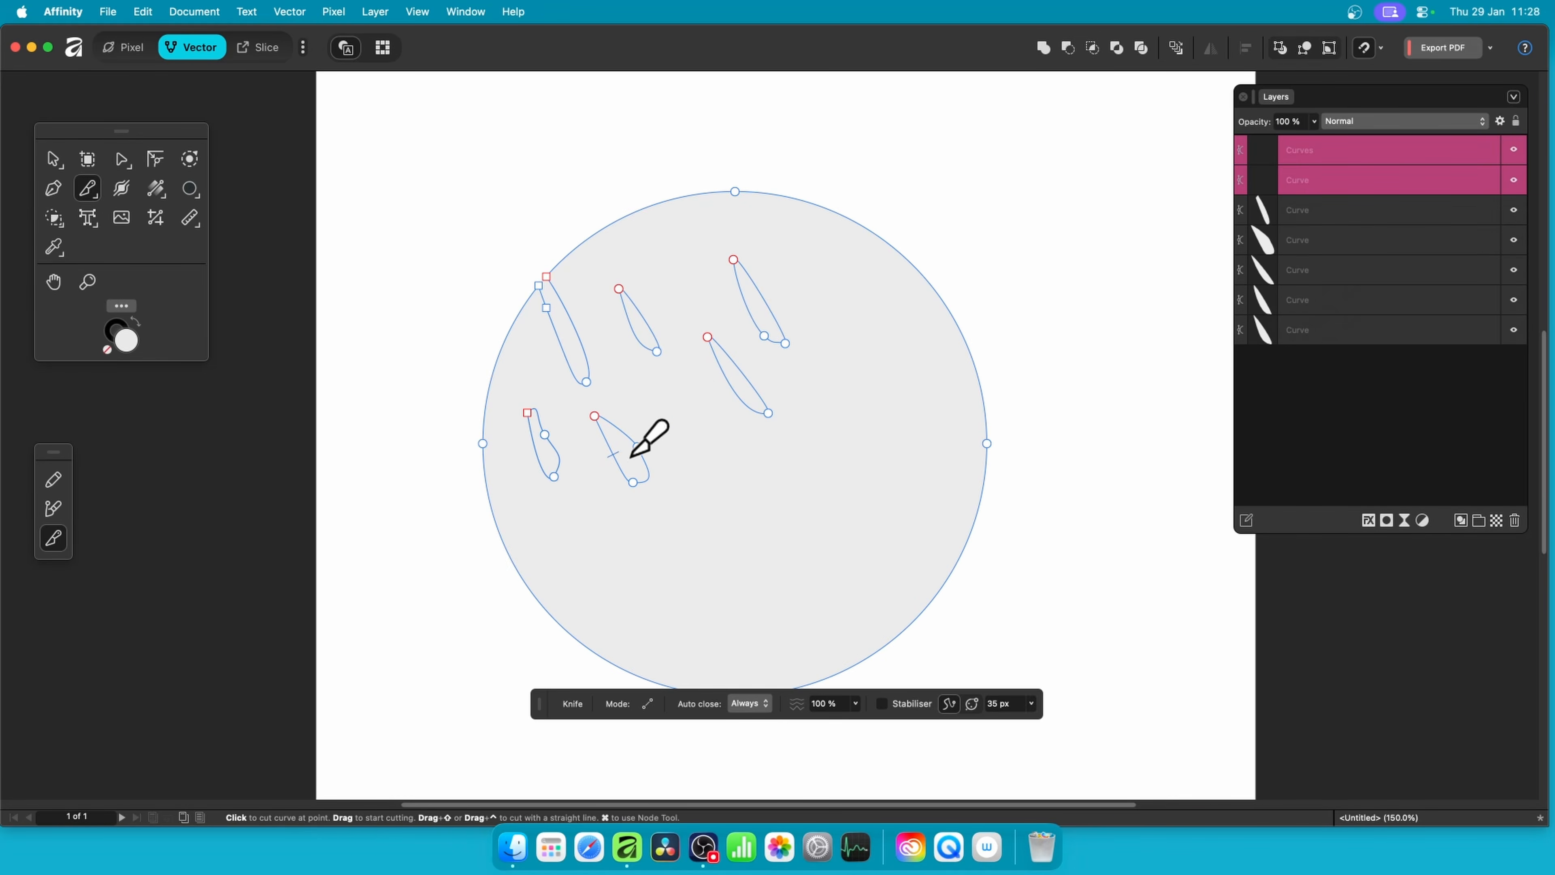
{"action": "left_click_drag", "start_coordinate": [674, 414], "coordinate": [695, 429]}
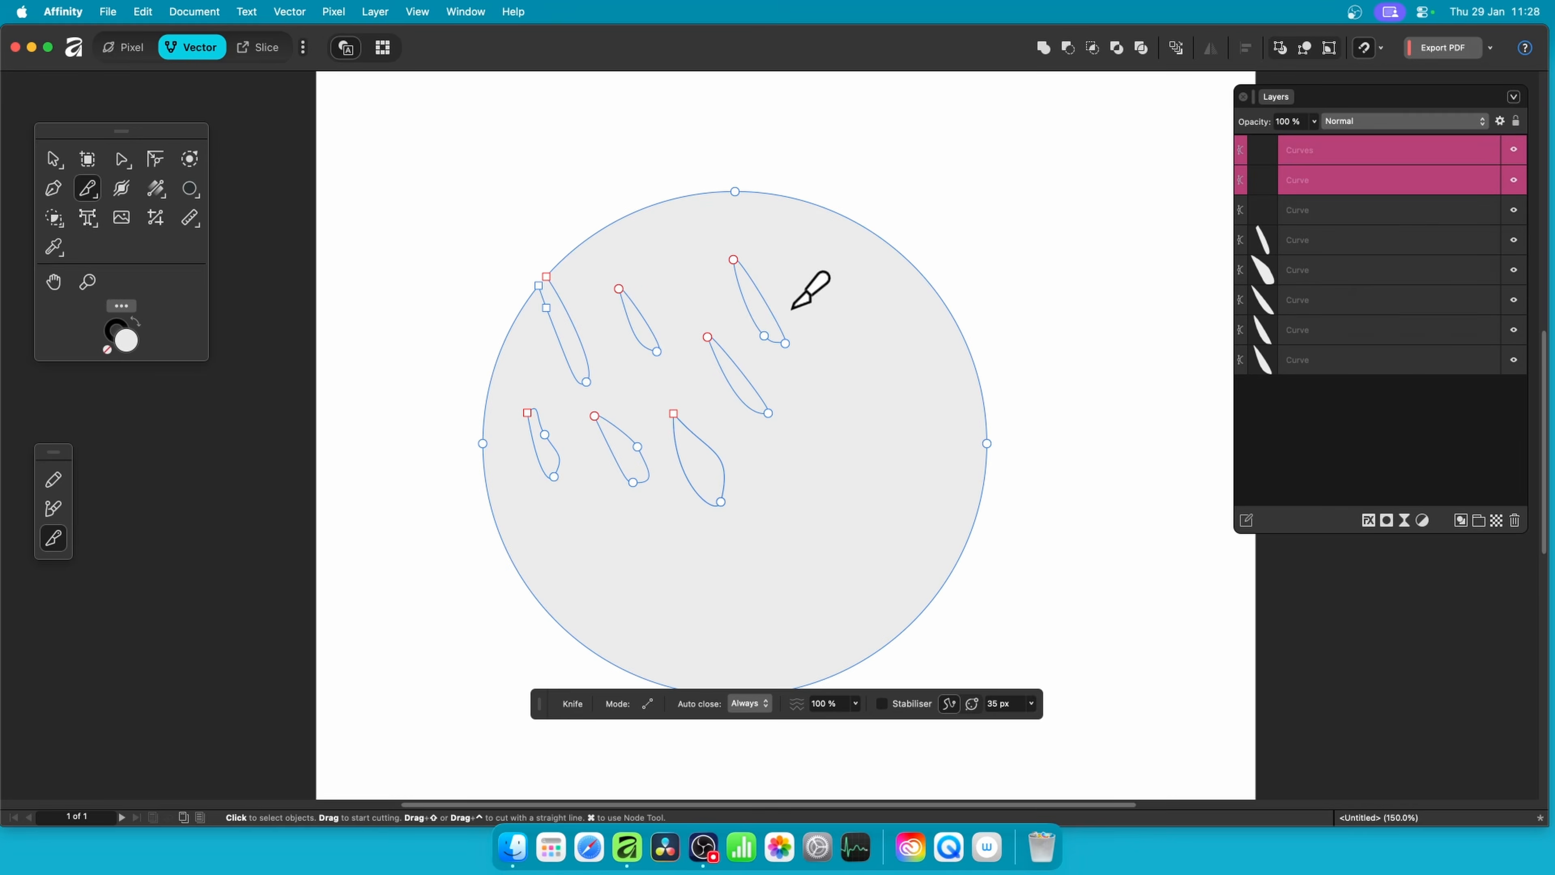
{"action": "mouse_move", "coordinate": [811, 313]}
{"action": "left_mouse_down"}
{"action": "mouse_move", "coordinate": [903, 431]}
{"action": "mouse_move", "coordinate": [838, 334]}
{"action": "left_mouse_up"}
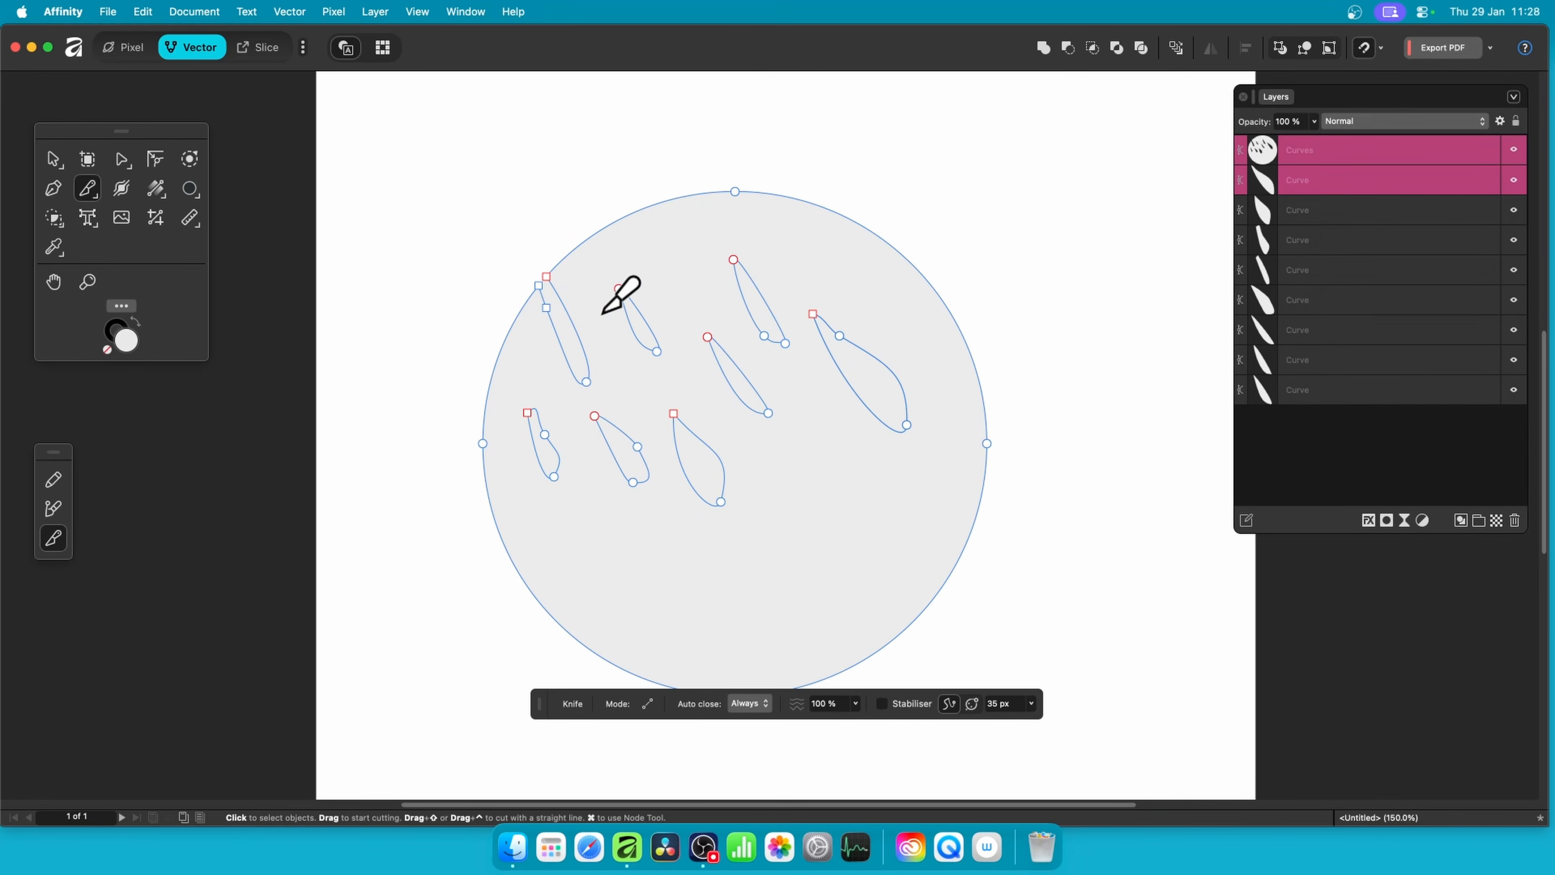
{"action": "key", "text": "super+z"}
{"action": "key", "text": "super+z"}
{"action": "key", "text": "super+z"}
{"action": "key", "text": "super+z"}
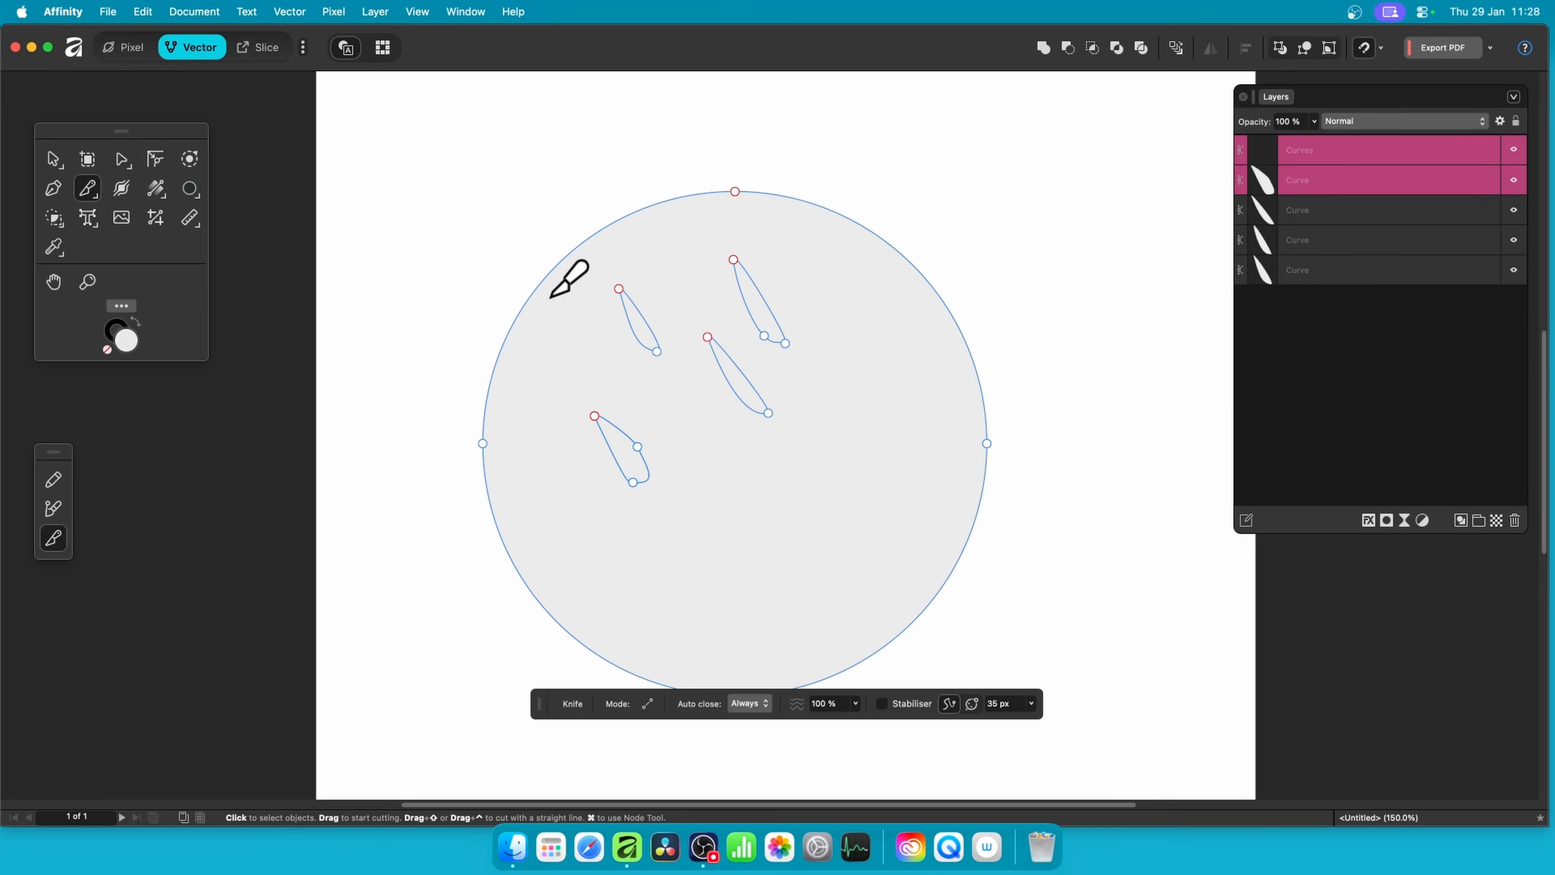
- Cut five more freehand teardrops into the circle: two near its left edge, one at the centre and two larger ones on the right side
{"action": "left_click_drag", "start_coordinate": [572, 338], "coordinate": [565, 328]}
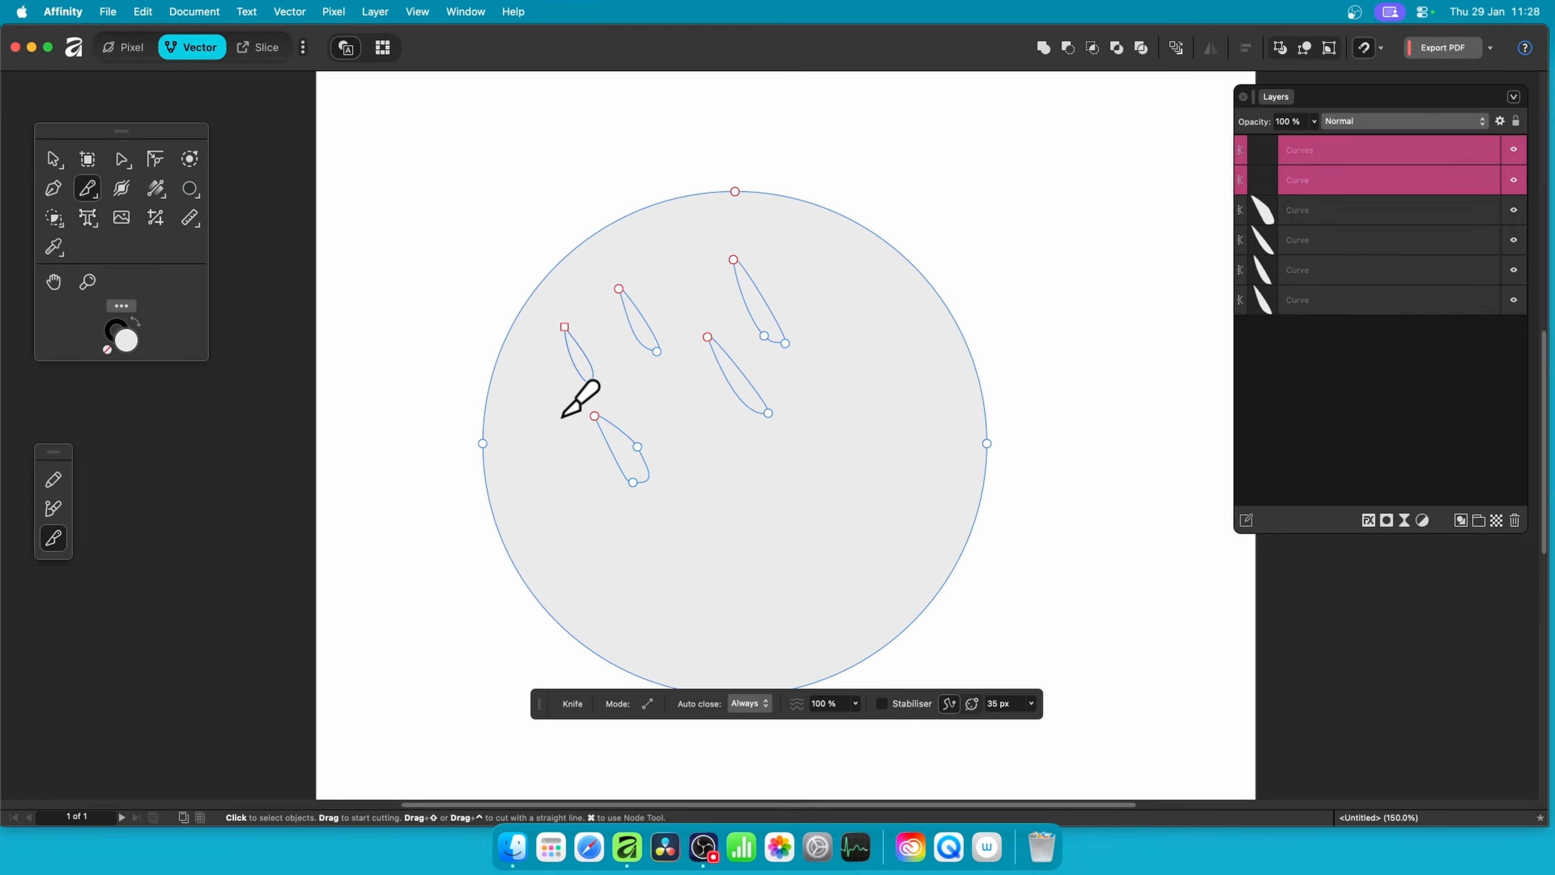
{"action": "mouse_move", "coordinate": [522, 421]}
{"action": "left_mouse_down"}
{"action": "mouse_move", "coordinate": [541, 483]}
{"action": "mouse_move", "coordinate": [526, 417]}
{"action": "left_mouse_up"}
{"action": "mouse_move", "coordinate": [682, 411]}
{"action": "left_mouse_down"}
{"action": "mouse_move", "coordinate": [698, 489]}
{"action": "mouse_move", "coordinate": [752, 543]}
{"action": "mouse_move", "coordinate": [683, 415]}
{"action": "left_mouse_up"}
{"action": "mouse_move", "coordinate": [812, 418]}
{"action": "left_mouse_down"}
{"action": "mouse_move", "coordinate": [855, 437]}
{"action": "mouse_move", "coordinate": [833, 379]}
{"action": "left_mouse_up"}
{"action": "mouse_move", "coordinate": [815, 272]}
{"action": "left_mouse_down"}
{"action": "mouse_move", "coordinate": [817, 320]}
{"action": "mouse_move", "coordinate": [814, 271]}
{"action": "mouse_move", "coordinate": [896, 326]}
{"action": "mouse_move", "coordinate": [809, 258]}
{"action": "left_mouse_up"}
{"action": "key", "text": "super+z"}
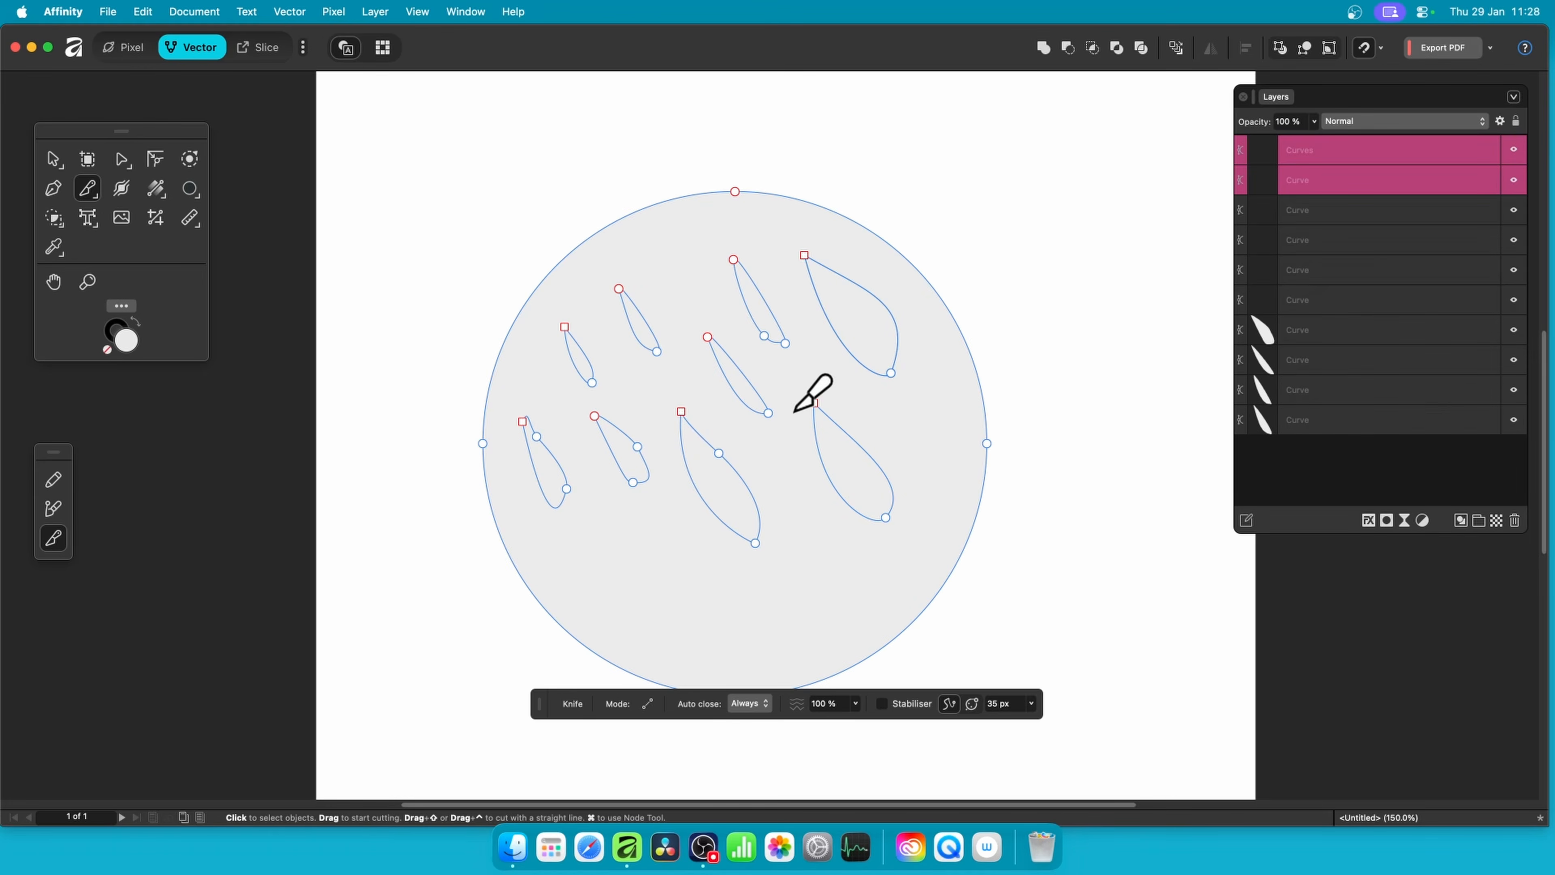
- Cut four more freehand teardrops: two in the circle's lower part, one near the top and one by the right edge
{"action": "mouse_move", "coordinate": [602, 528]}
{"action": "left_mouse_down"}
{"action": "mouse_move", "coordinate": [625, 560]}
{"action": "mouse_move", "coordinate": [632, 539]}
{"action": "mouse_move", "coordinate": [603, 529]}
{"action": "left_mouse_up"}
{"action": "mouse_move", "coordinate": [822, 592]}
{"action": "left_mouse_down"}
{"action": "mouse_move", "coordinate": [805, 573]}
{"action": "mouse_move", "coordinate": [840, 539]}
{"action": "mouse_move", "coordinate": [823, 588]}
{"action": "left_mouse_up"}
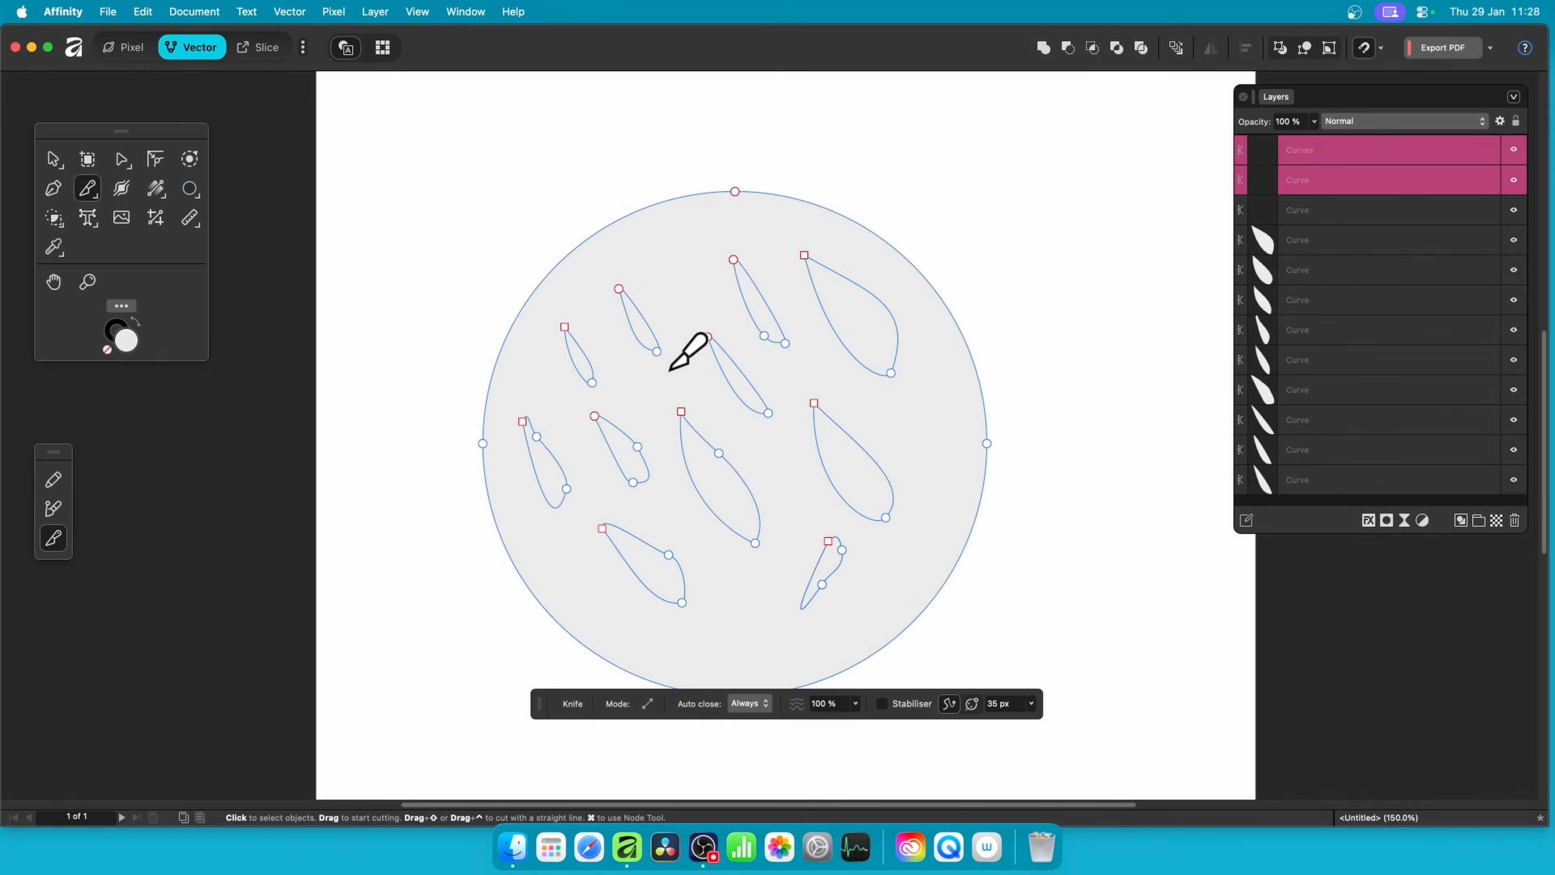
{"action": "left_click_drag", "start_coordinate": [679, 266], "coordinate": [769, 259]}
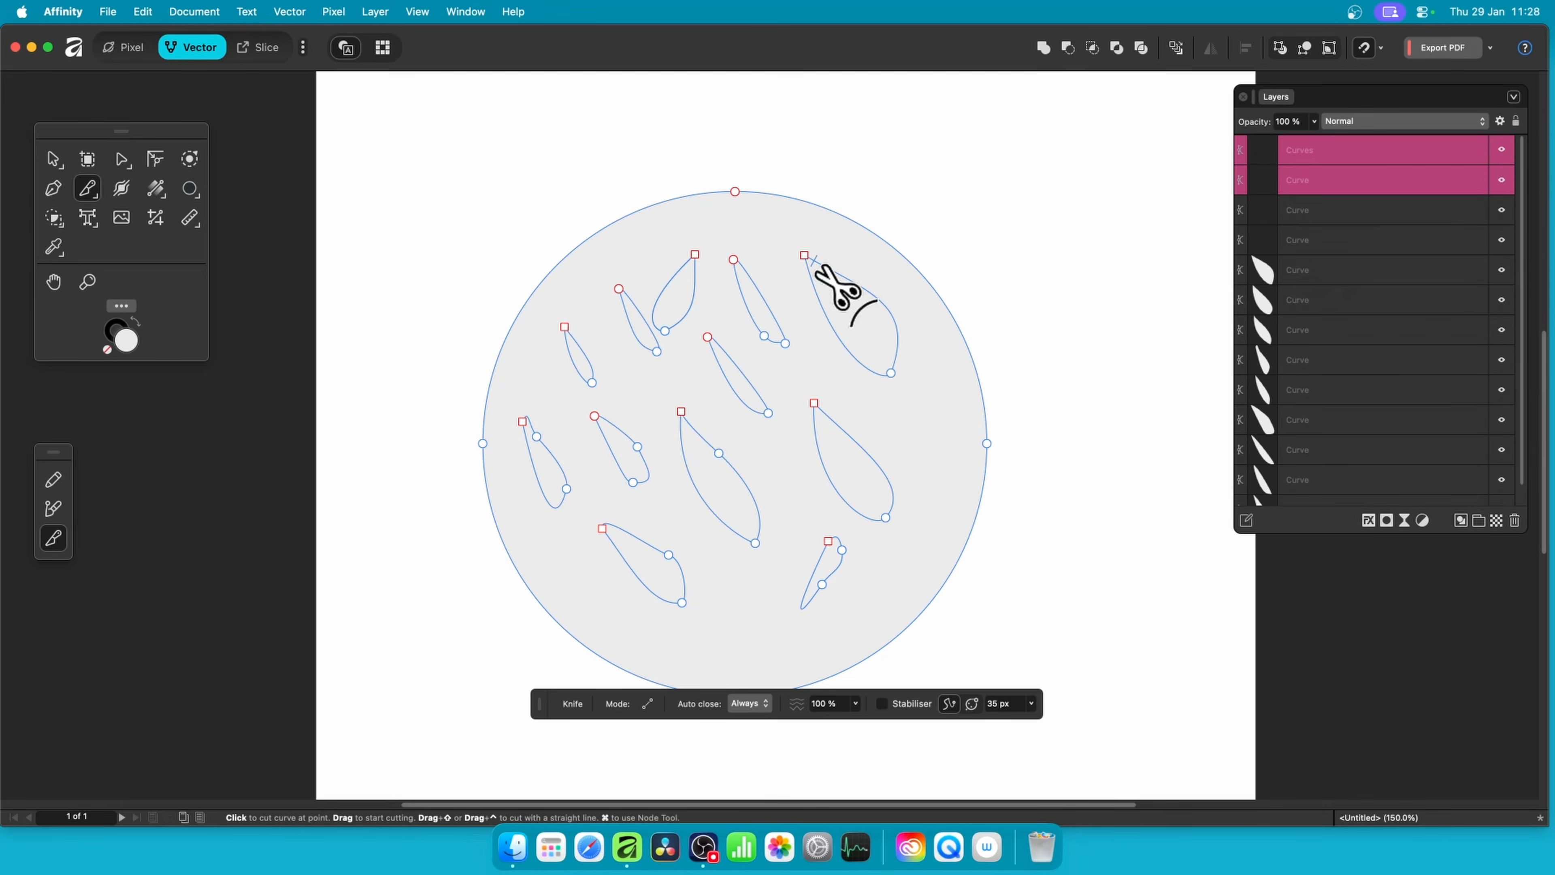
{"action": "left_click_drag", "start_coordinate": [930, 405], "coordinate": [932, 404]}
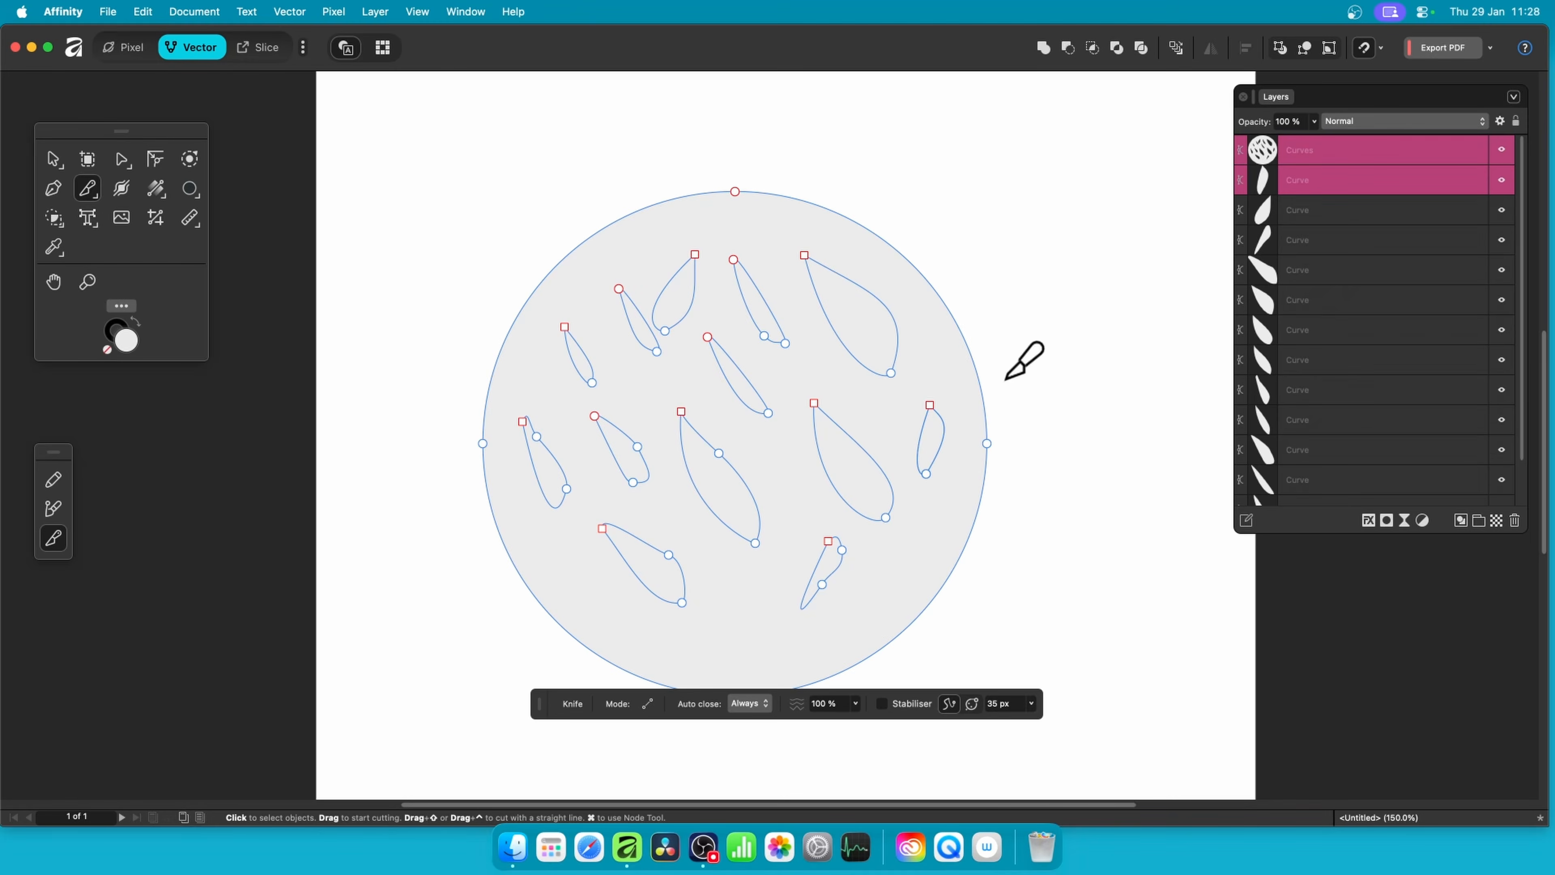
- Move the perforated circle up and away from its cut-out pieces, and undo the move
{"action": "left_click", "coordinate": [1338, 148]}
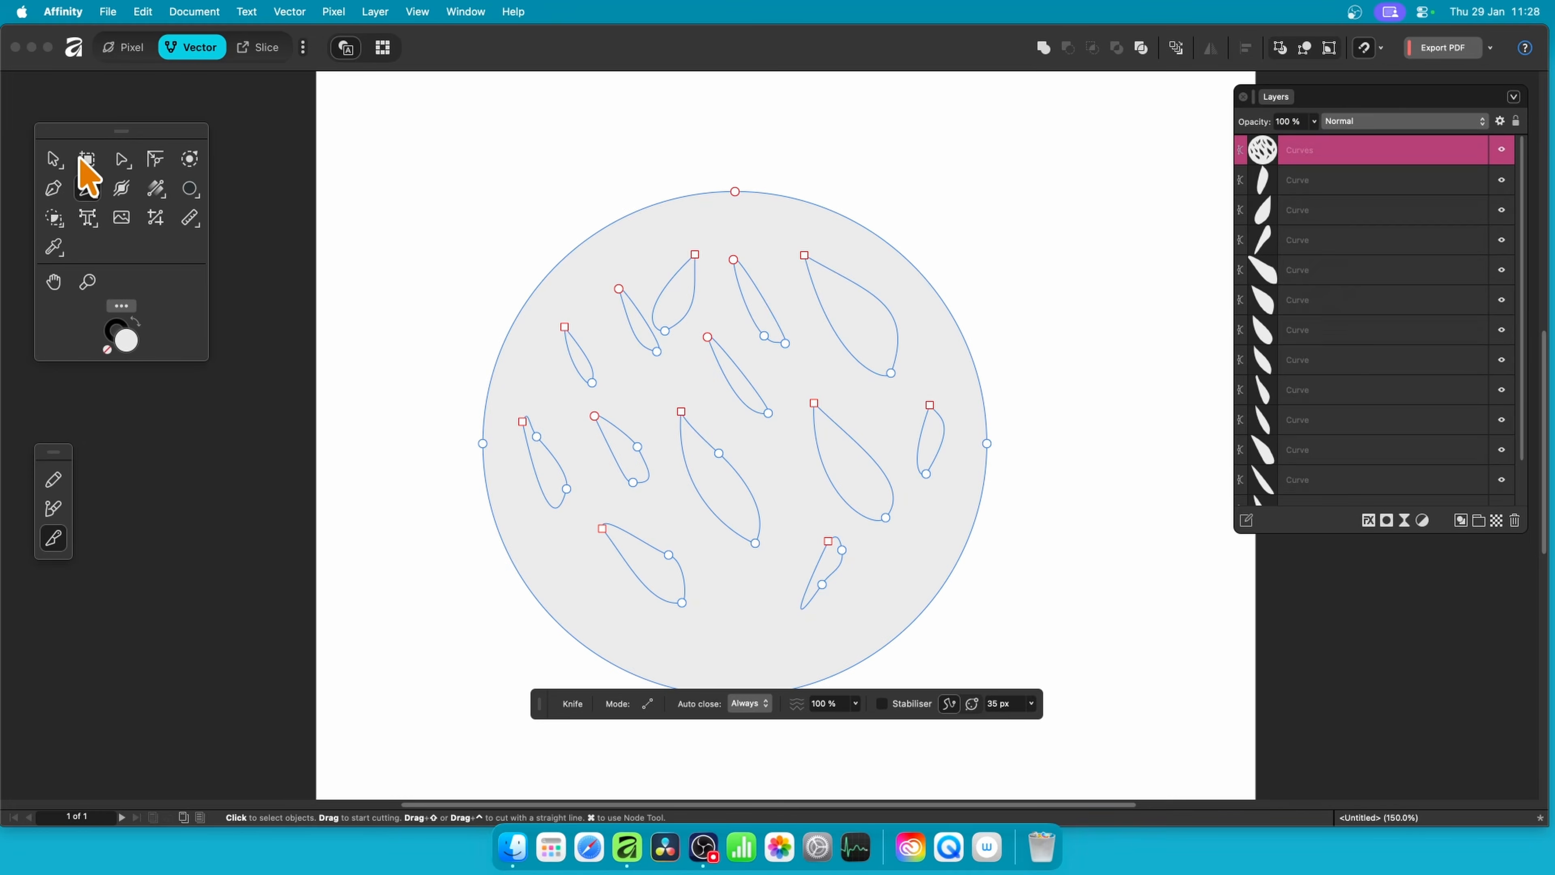
{"action": "left_click", "coordinate": [54, 158]}
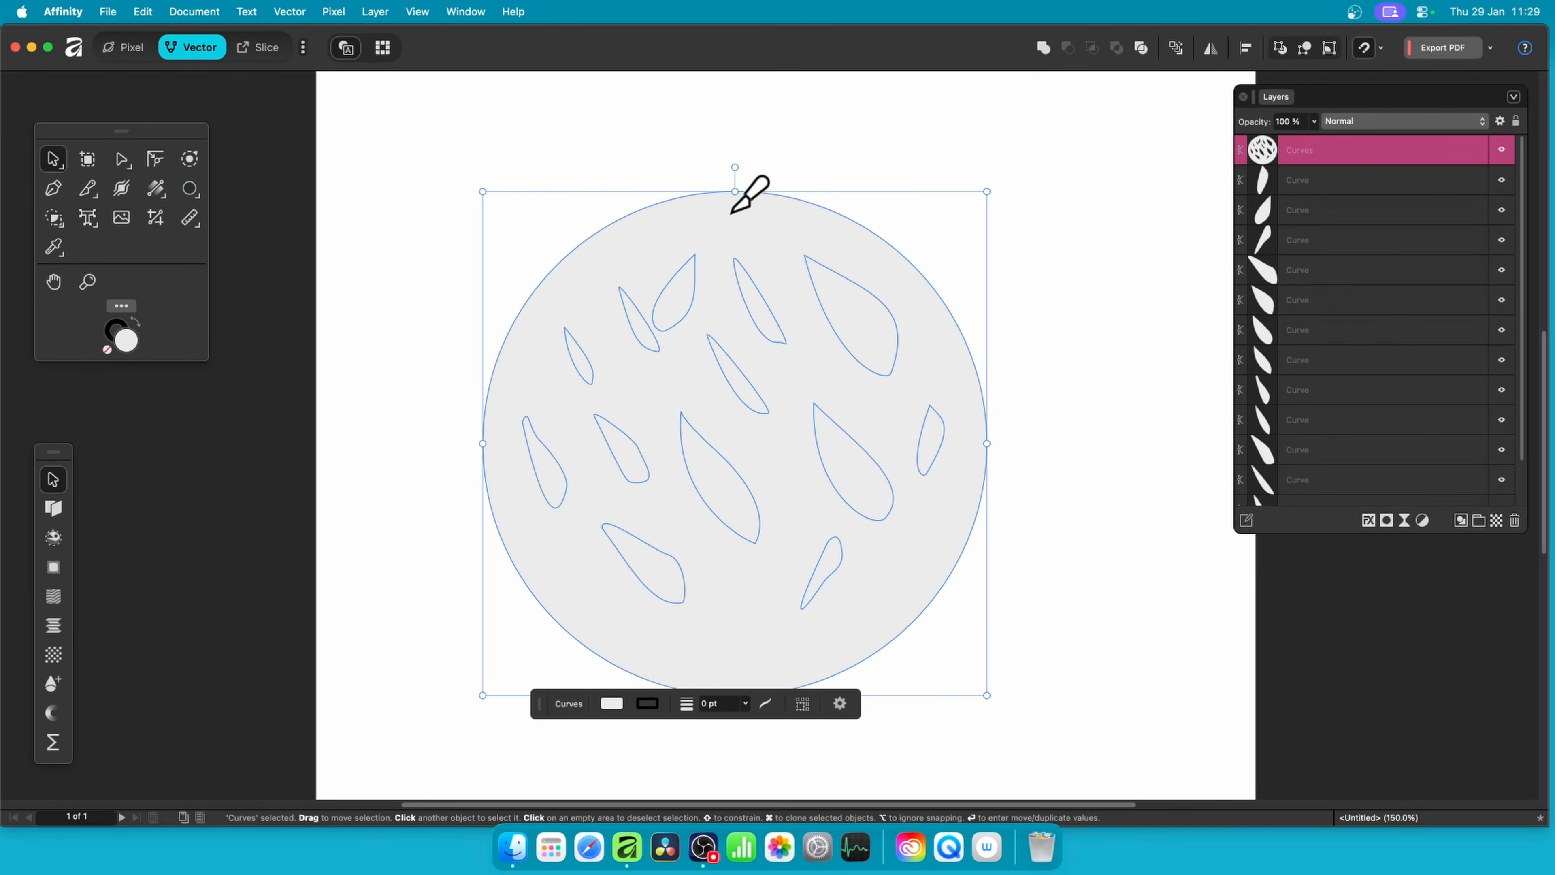
{"action": "left_click_drag", "start_coordinate": [746, 191], "coordinate": [615, 143]}
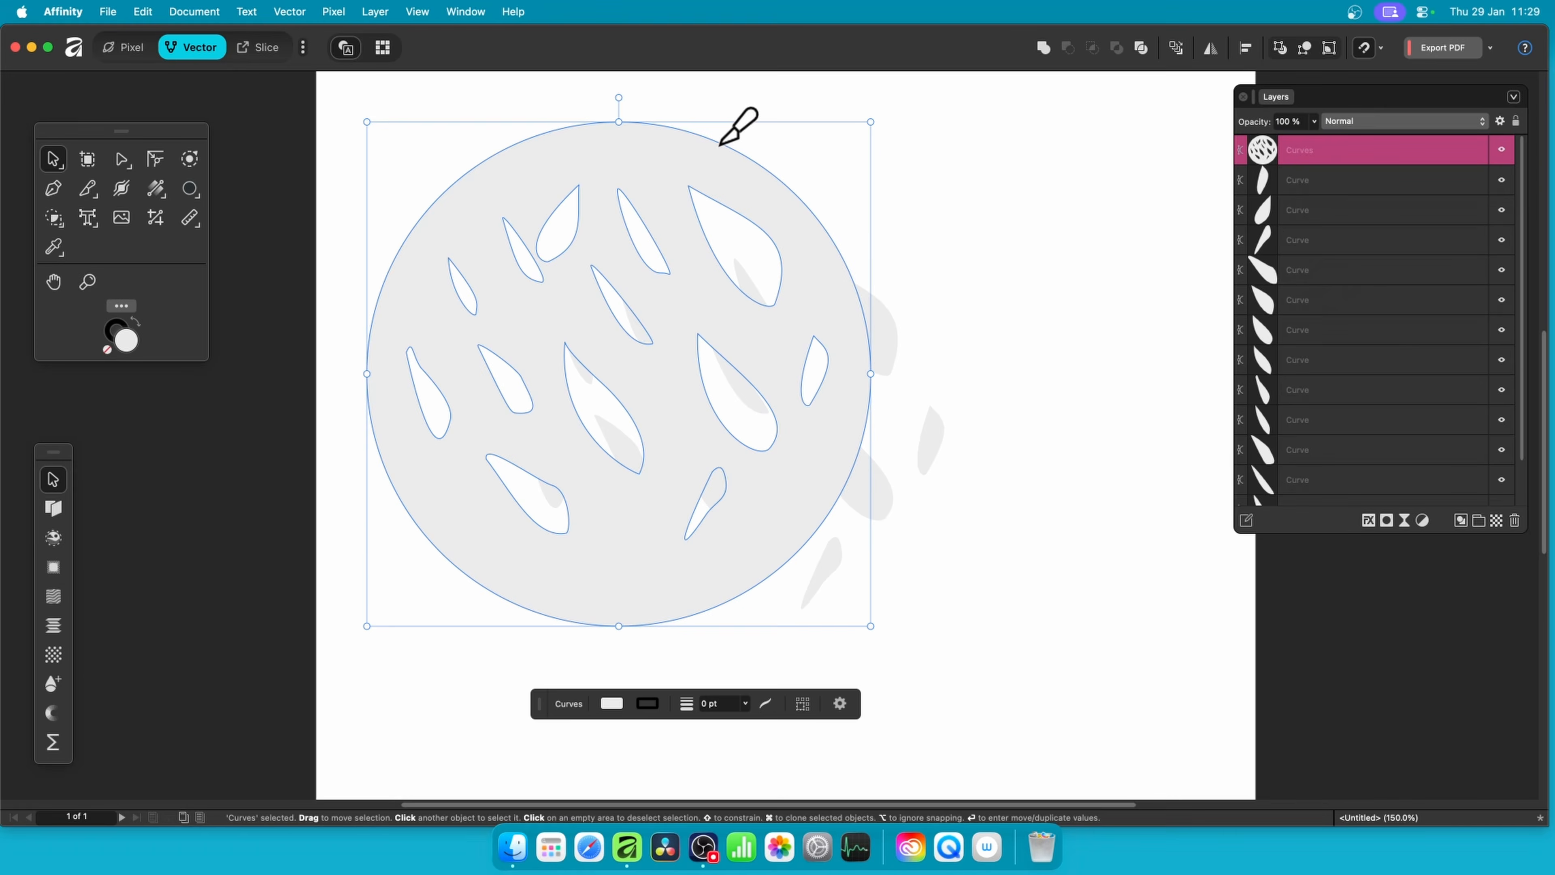
{"action": "key", "text": "super+z"}
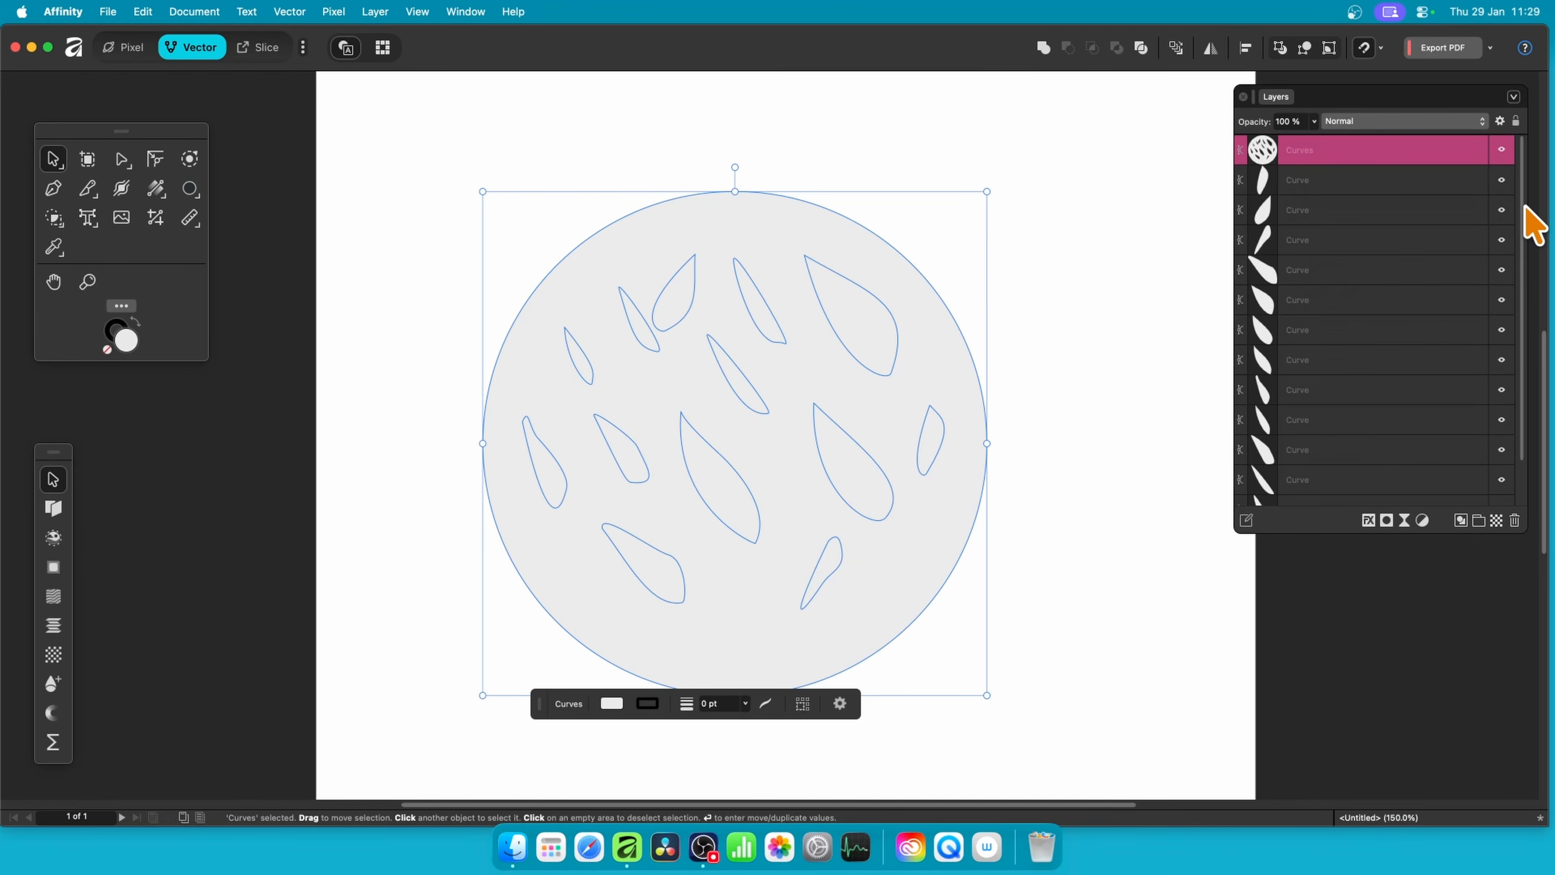
- Select the circle and all the cut pieces, and apply a 3D layer effect with a 100 px radius
{"action": "scroll", "coordinate": [1527, 233], "scroll_direction": "down", "scroll_amount": 2}
{"action": "left_click", "coordinate": [1338, 489], "text": "shift"}
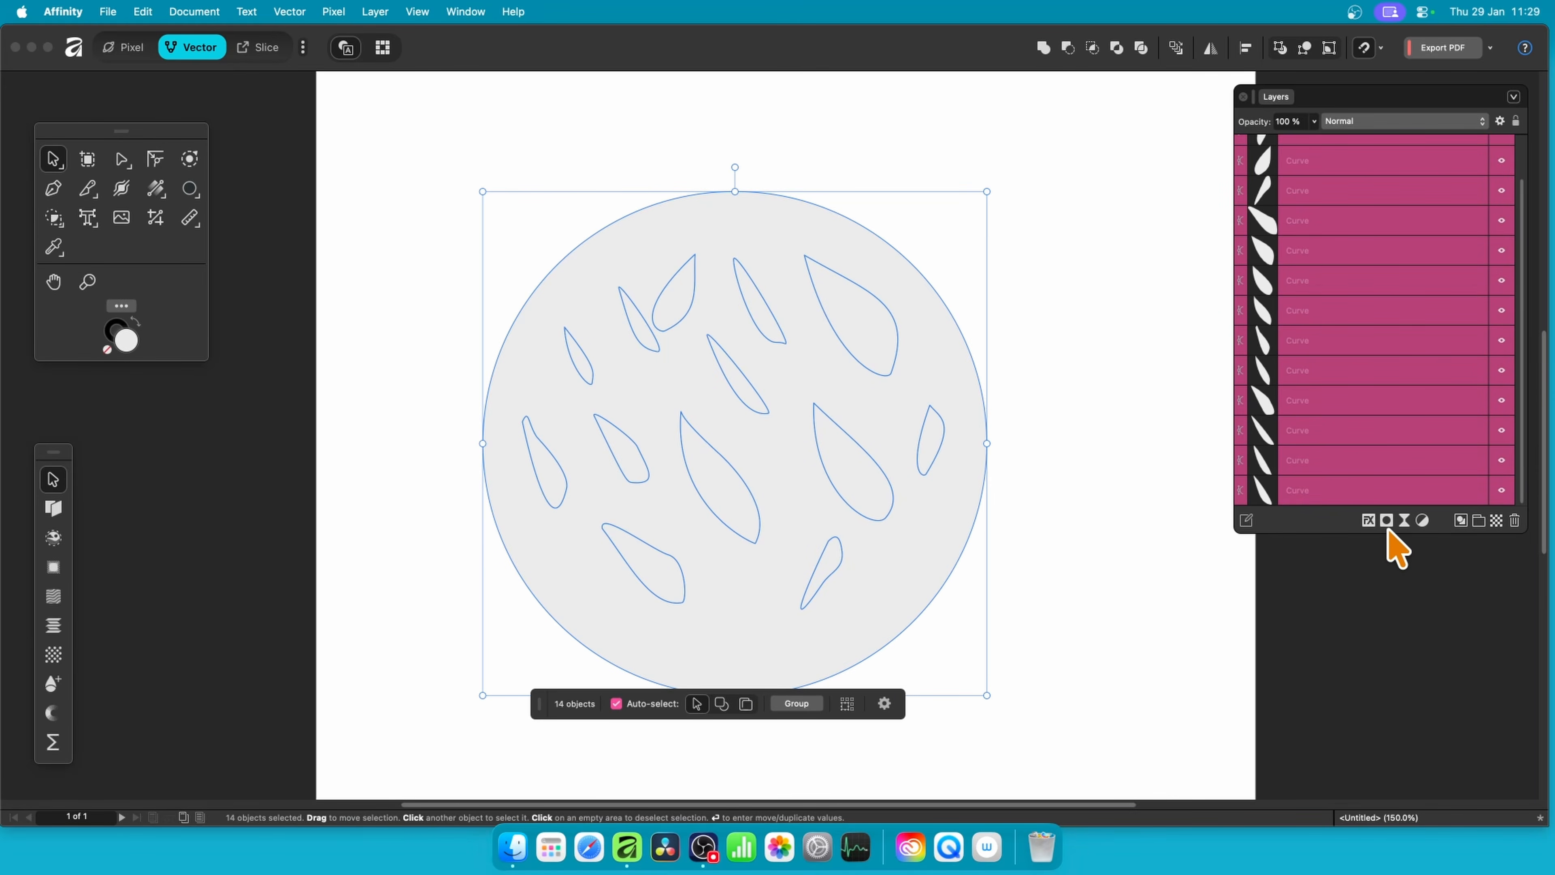
{"action": "left_click", "coordinate": [1369, 520]}
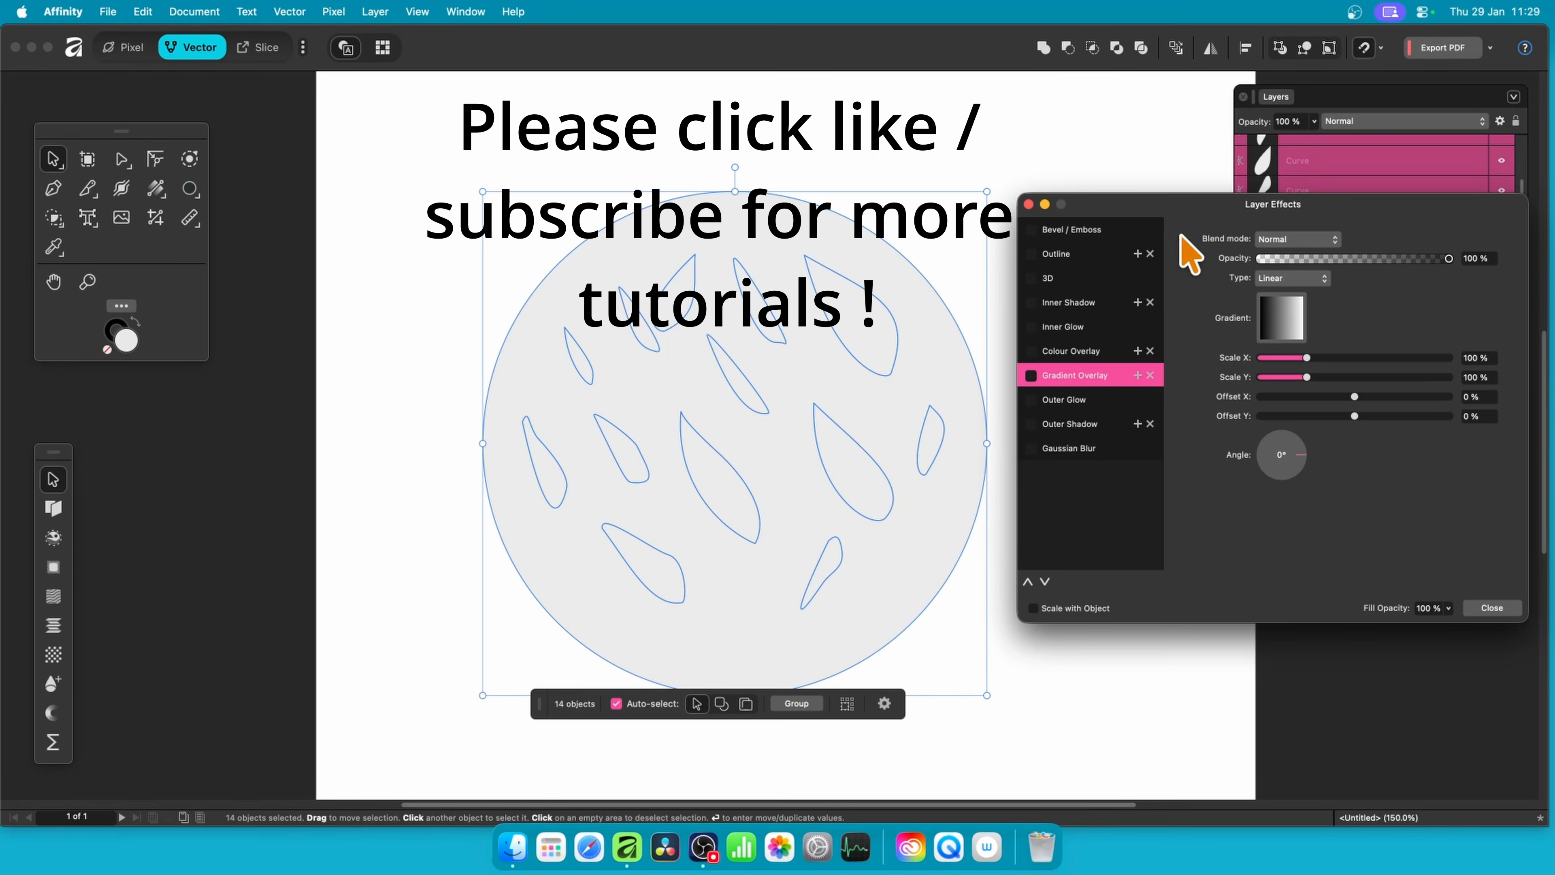
{"action": "left_click", "coordinate": [1045, 279]}
{"action": "left_click", "coordinate": [1031, 279]}
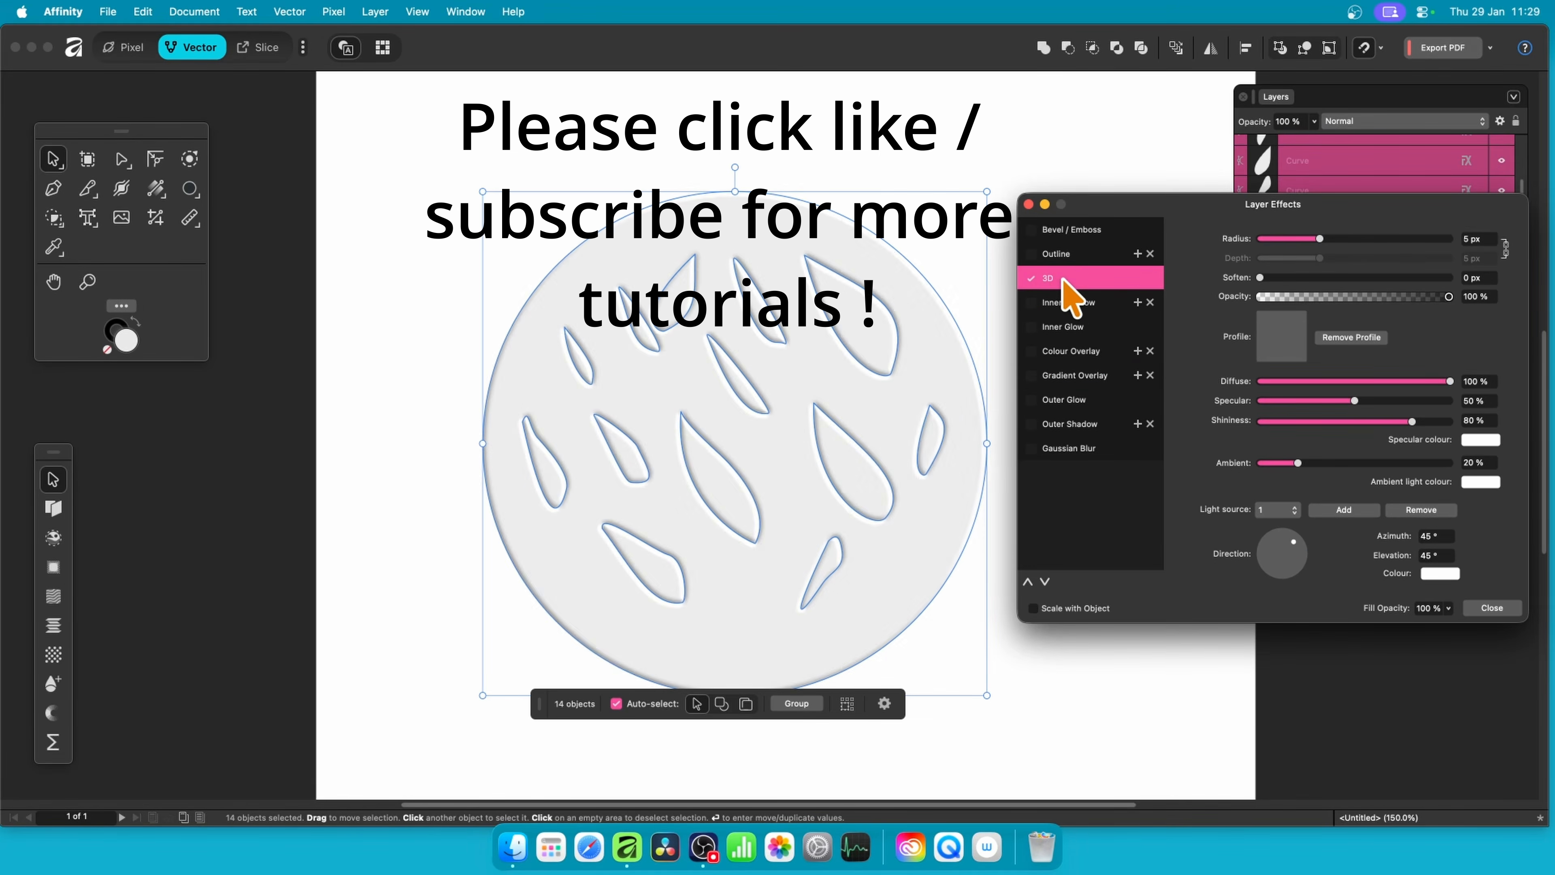
{"action": "left_click_drag", "start_coordinate": [1319, 239], "coordinate": [1495, 249]}
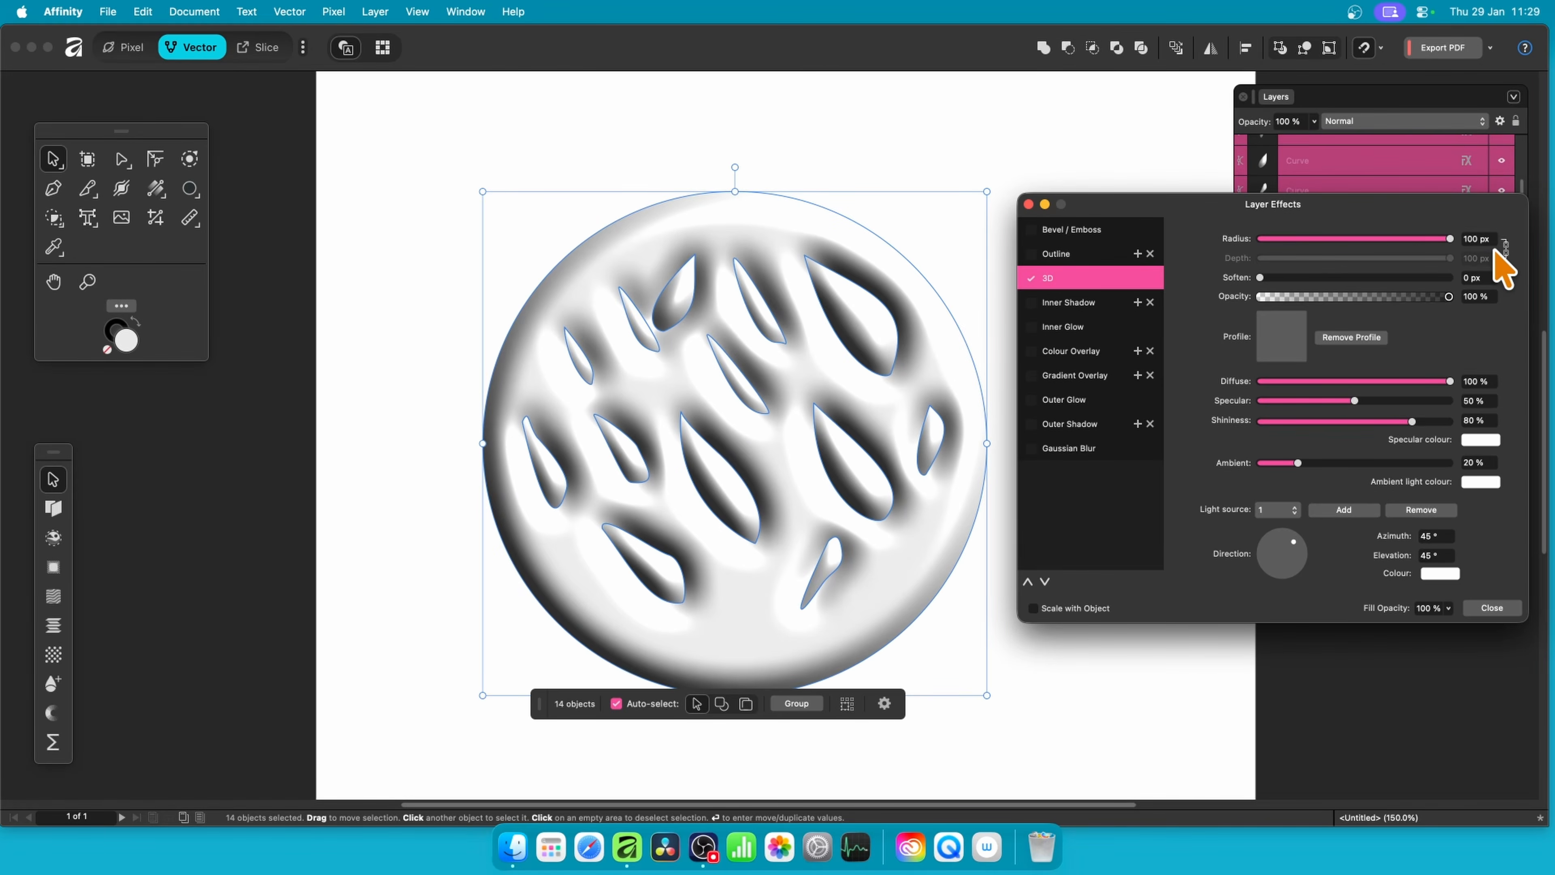
- Apply the standard S-curve profile to the 3D effect
{"action": "left_click", "coordinate": [1281, 337]}
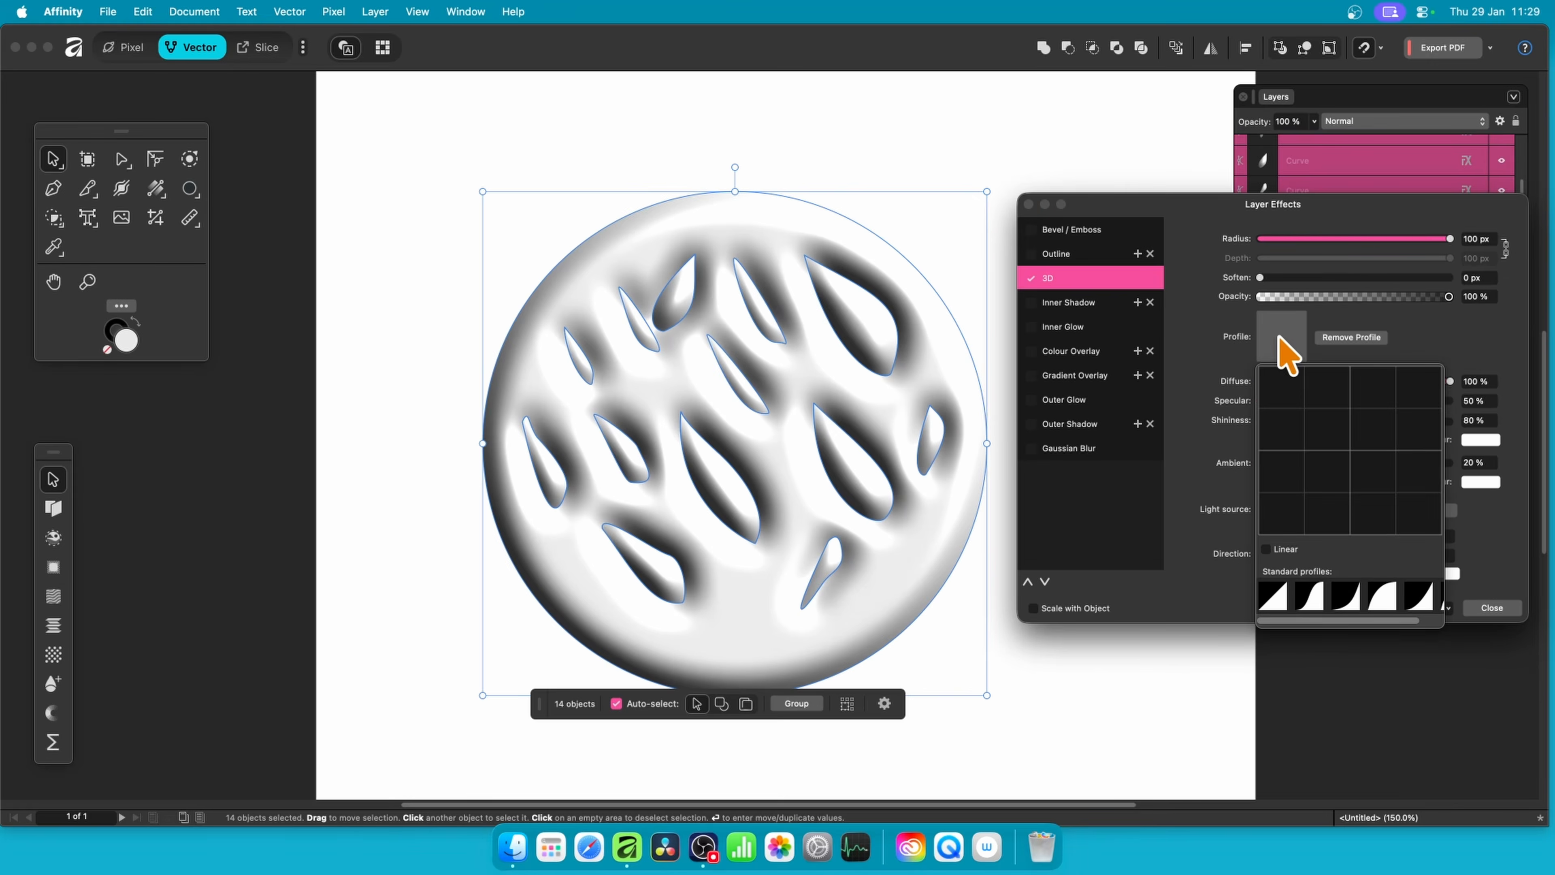
{"action": "left_click", "coordinate": [1313, 597]}
{"action": "left_click", "coordinate": [1085, 242]}
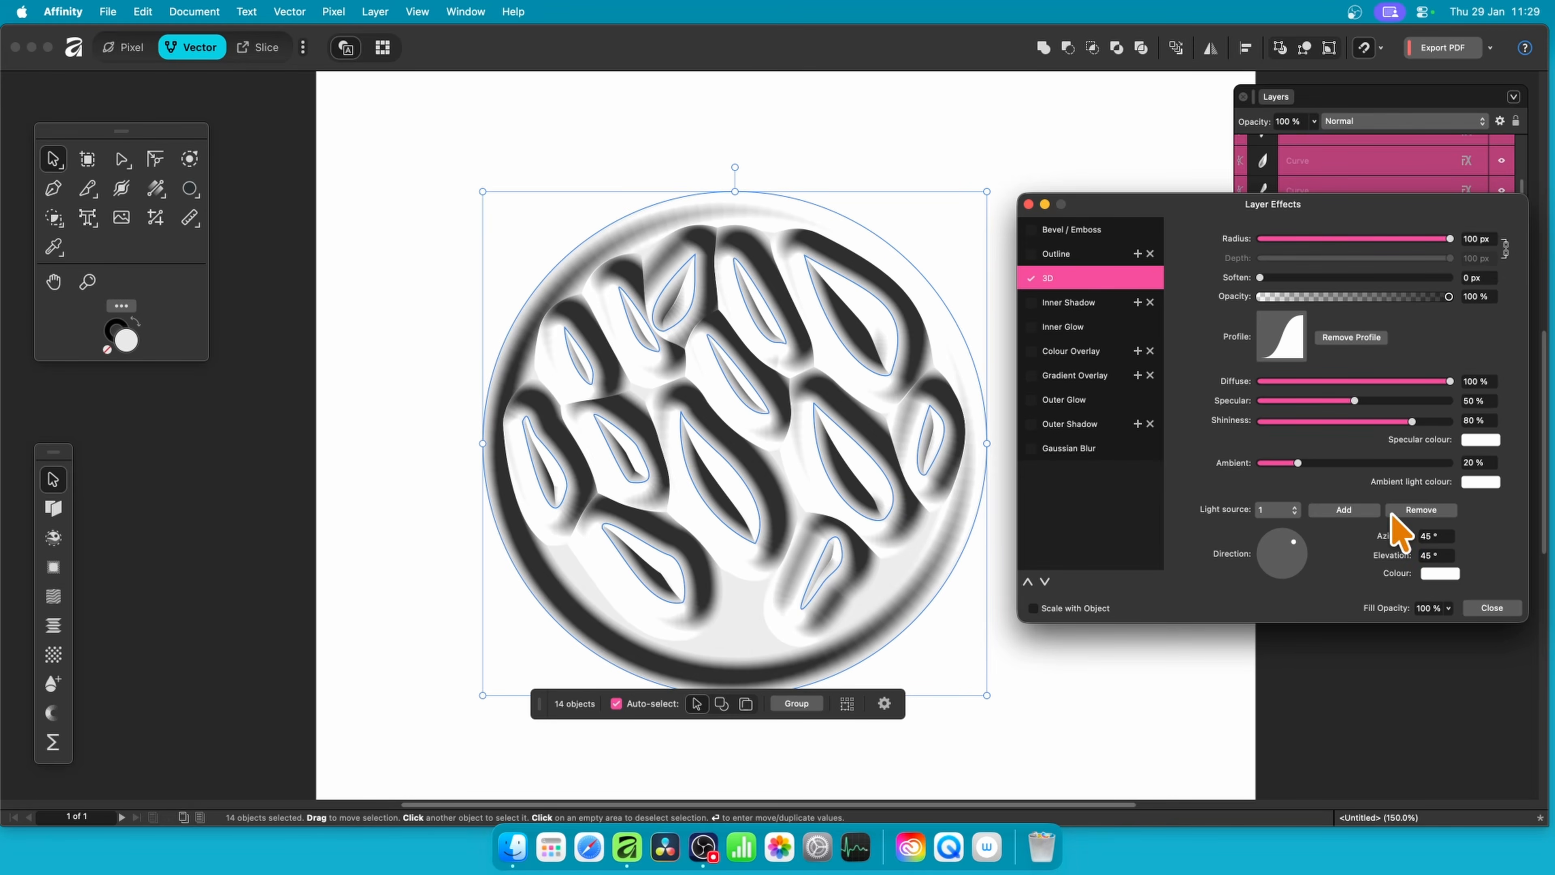
- Add a black-to-white Gradient Overlay effect to the selected pieces and check its colour stops
{"action": "left_click", "coordinate": [1033, 376]}
{"action": "left_click", "coordinate": [1078, 383]}
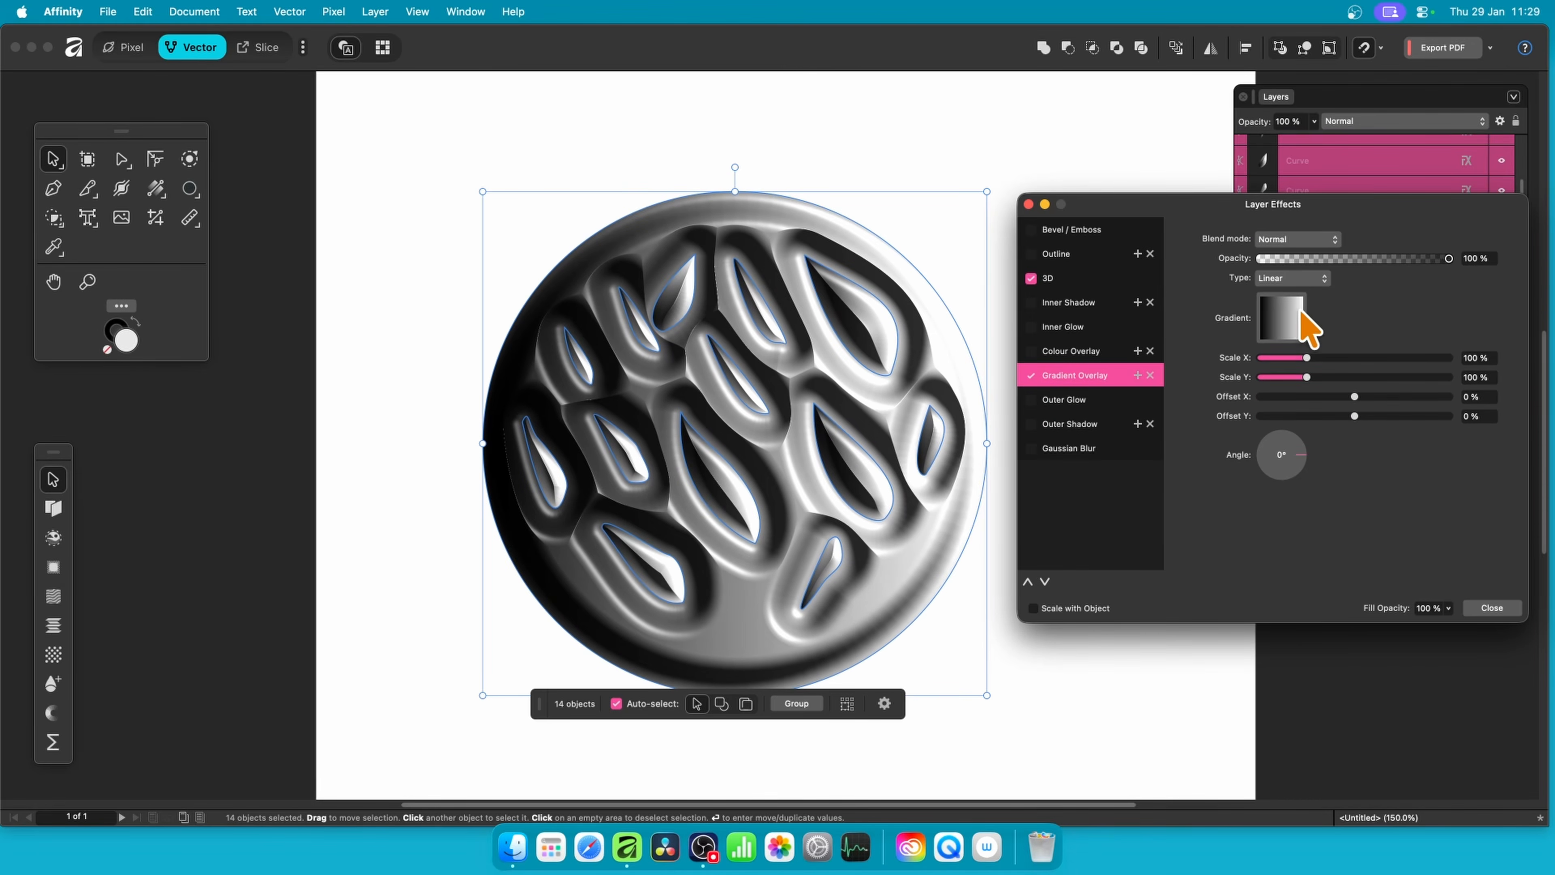
{"action": "left_click", "coordinate": [1286, 322]}
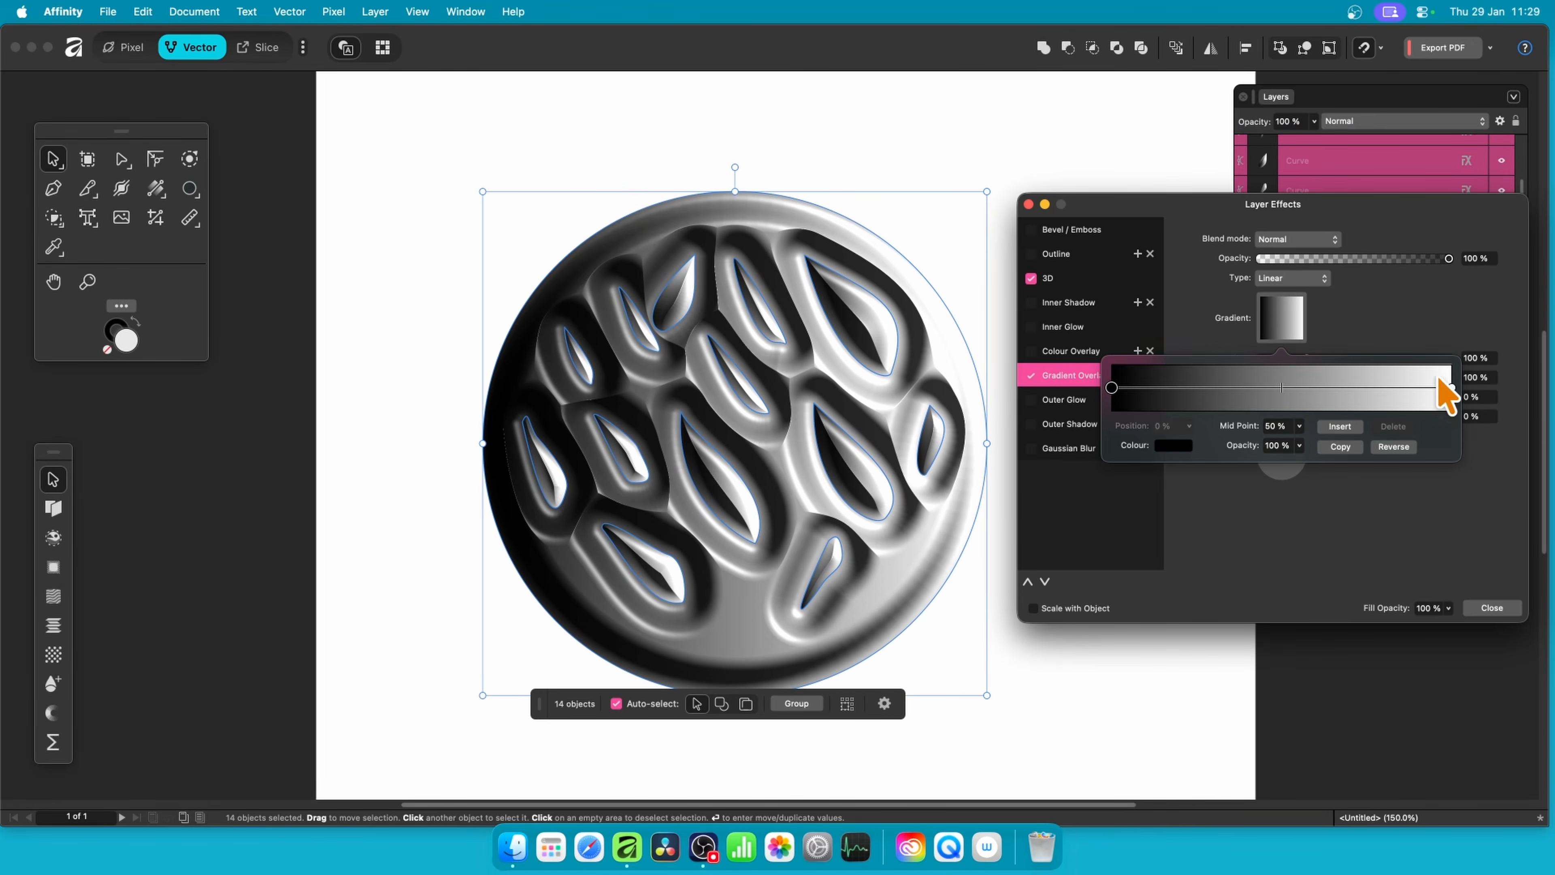
{"action": "left_click", "coordinate": [1427, 321]}
- Try the Elliptical type for the gradient overlay and return it to Linear
{"action": "left_click", "coordinate": [1292, 278]}
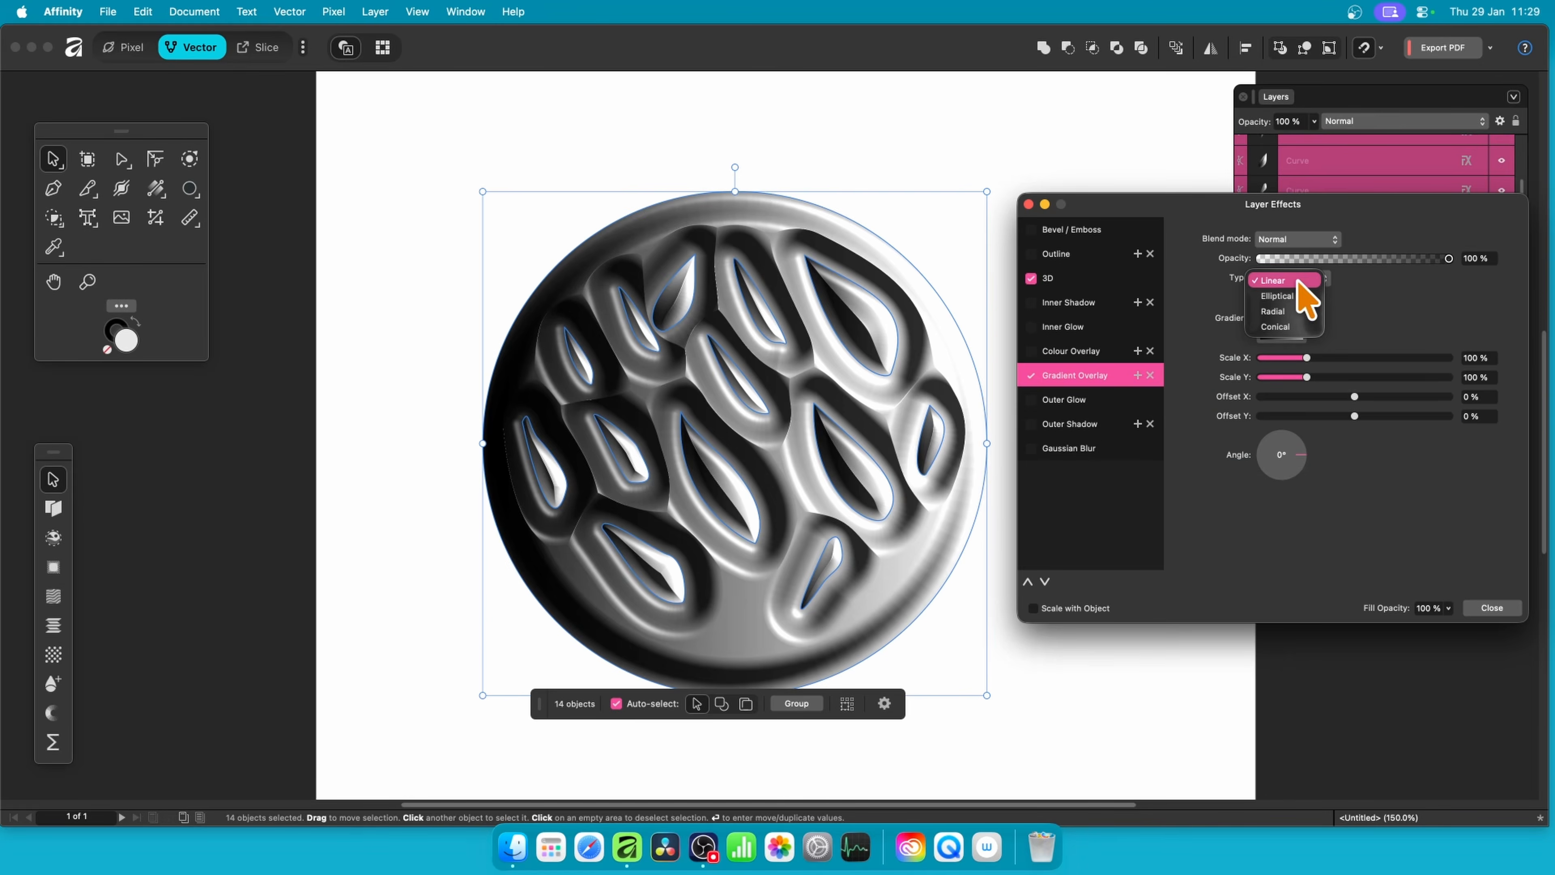
{"action": "left_click", "coordinate": [1294, 294]}
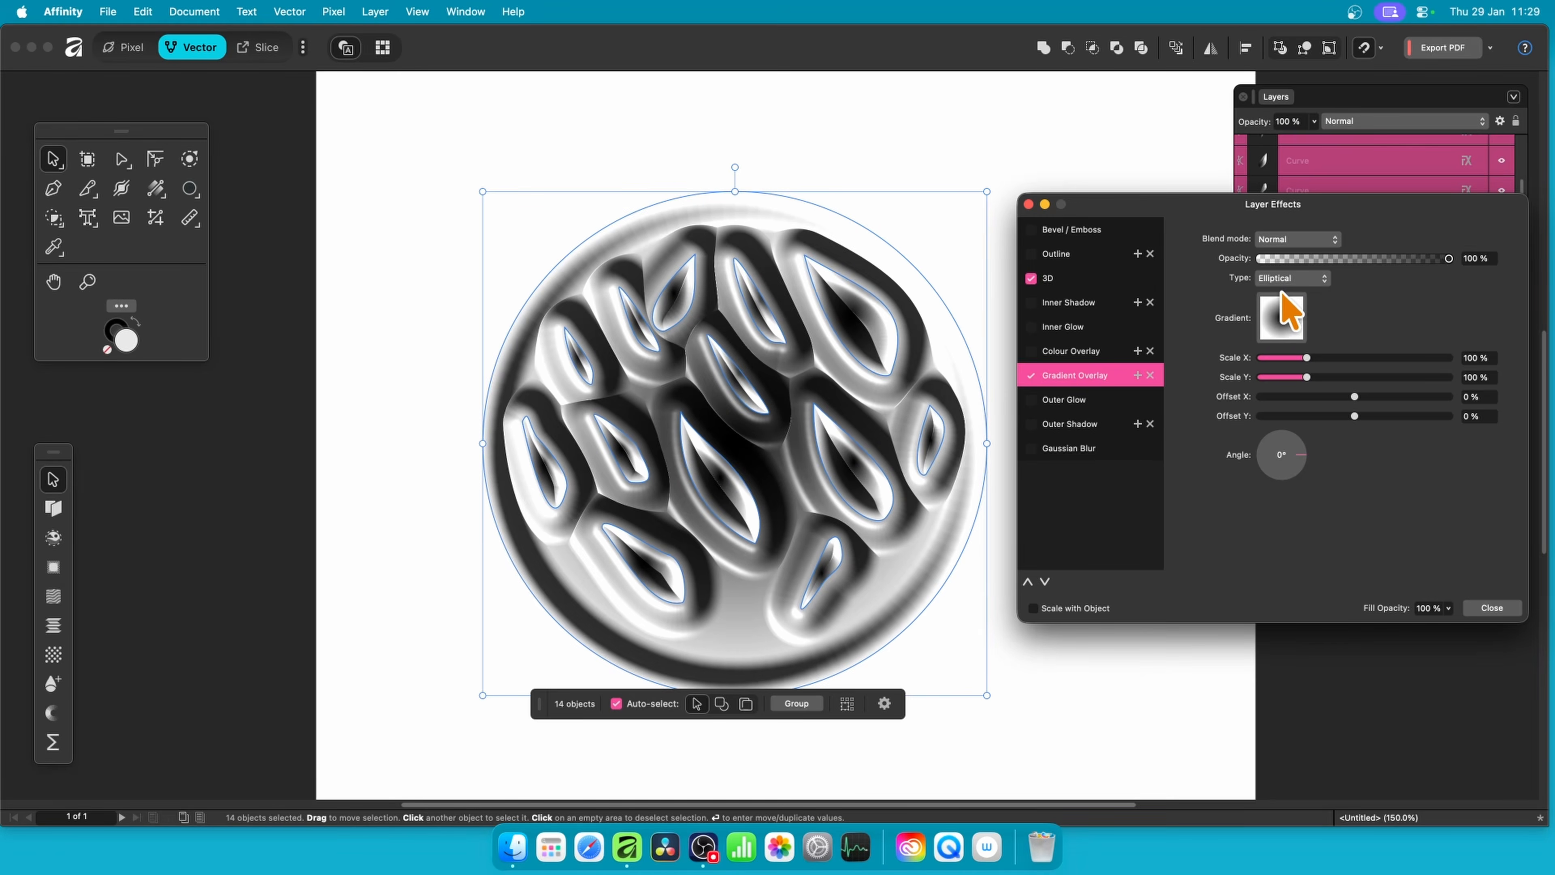
{"action": "left_click", "coordinate": [1286, 279]}
{"action": "left_click", "coordinate": [1288, 265]}
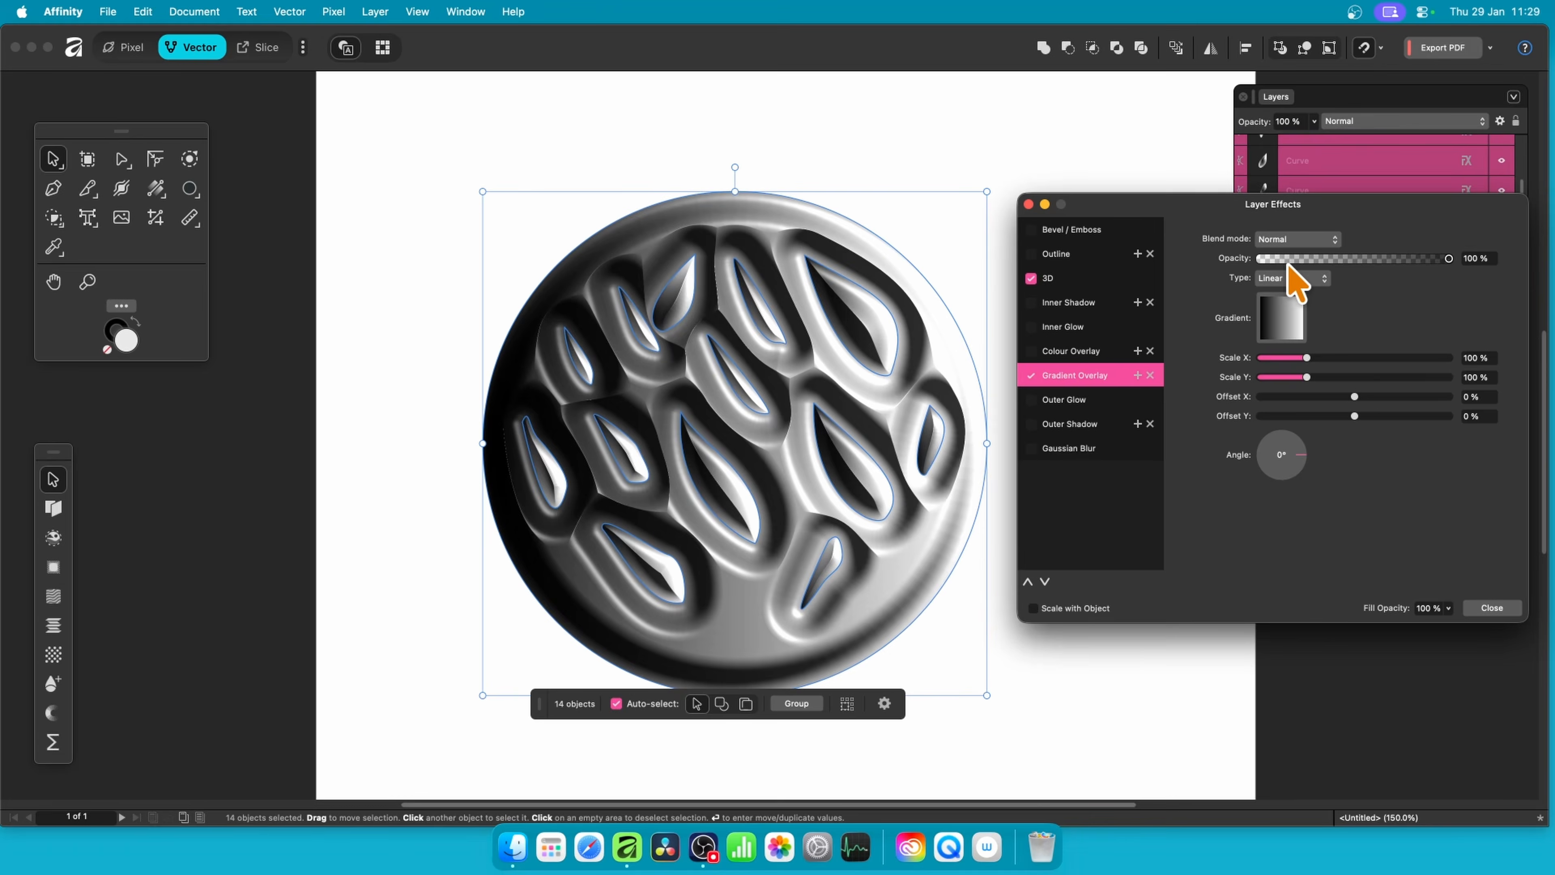
- Set the gradient overlay's angle to 336° and close the layer effects
{"action": "mouse_move", "coordinate": [1303, 457]}
{"action": "left_mouse_down"}
{"action": "mouse_move", "coordinate": [1311, 488]}
{"action": "mouse_move", "coordinate": [1375, 484]}
{"action": "left_mouse_up"}
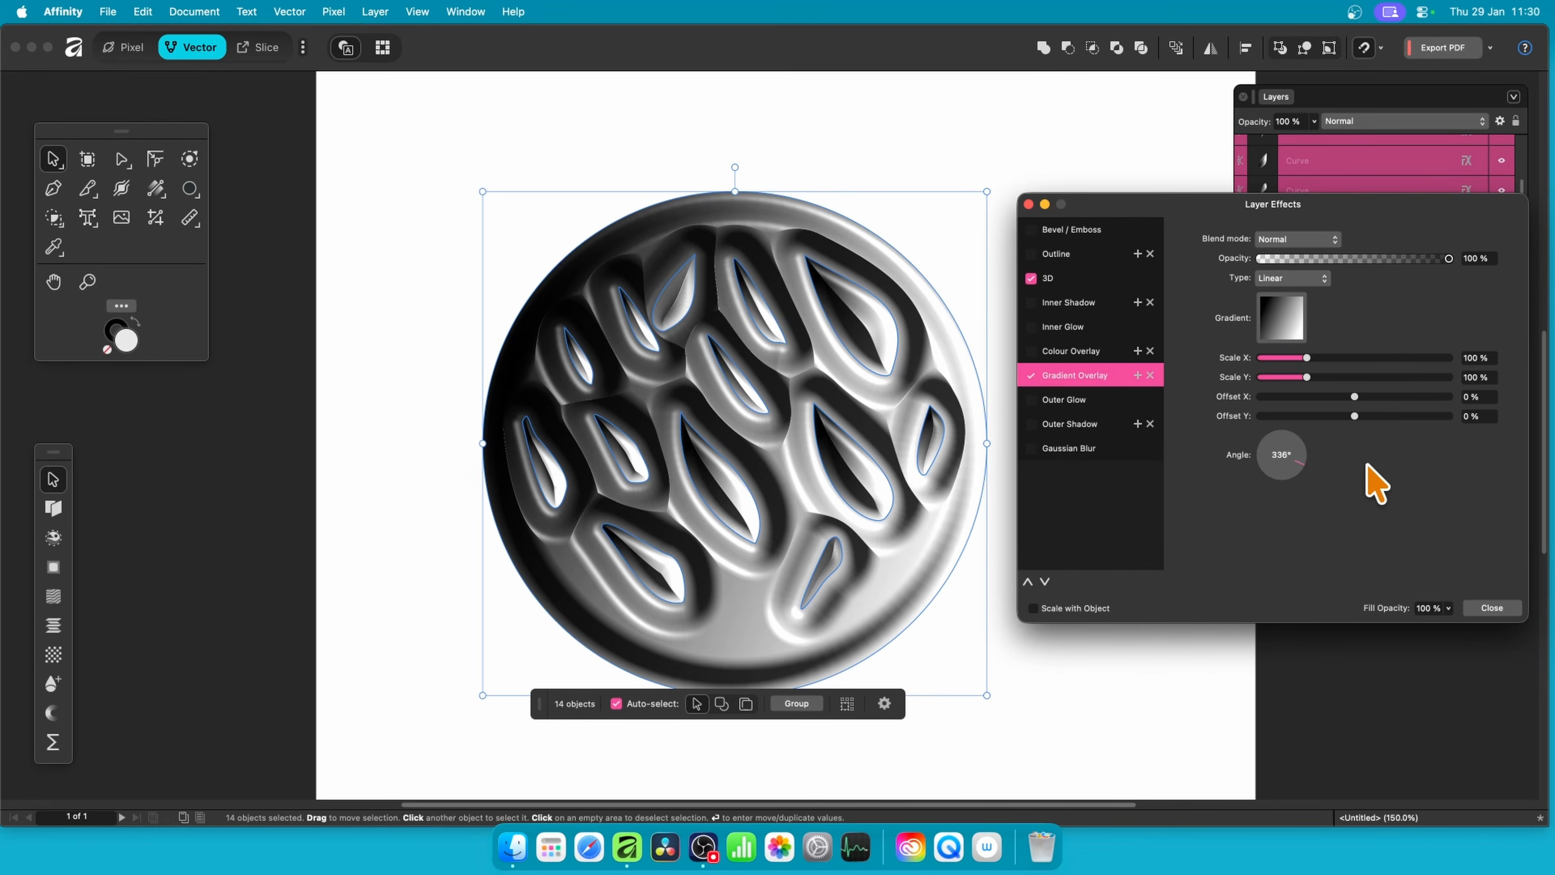
{"action": "left_click", "coordinate": [1492, 608]}
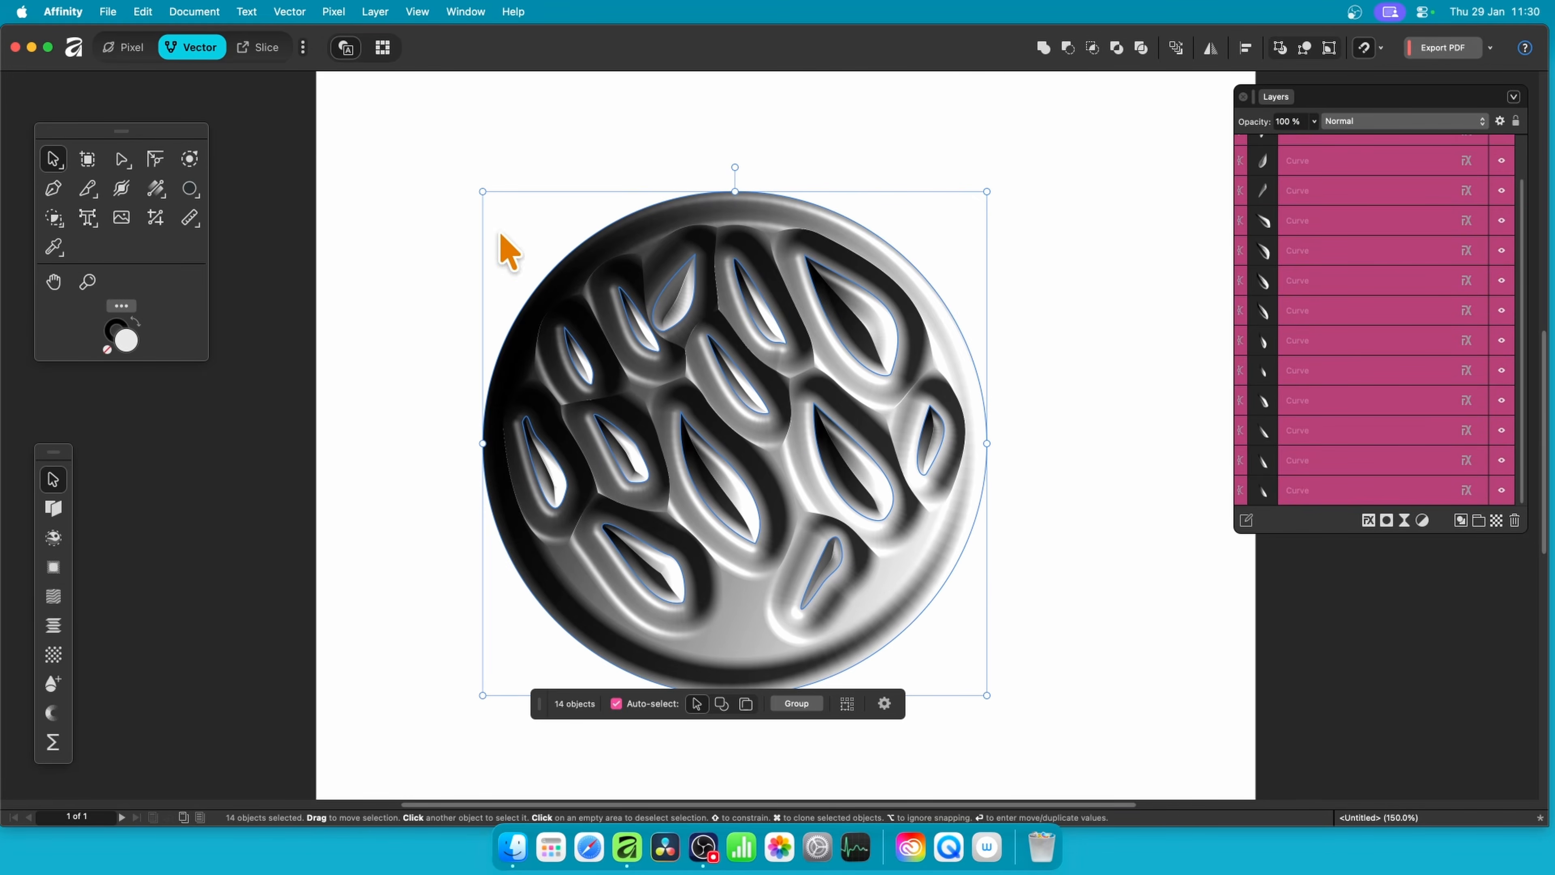
- Group all 14 selected pieces of the disc and rasterise the group into a single pixel layer
{"action": "left_click_drag", "start_coordinate": [419, 145], "coordinate": [1090, 744]}
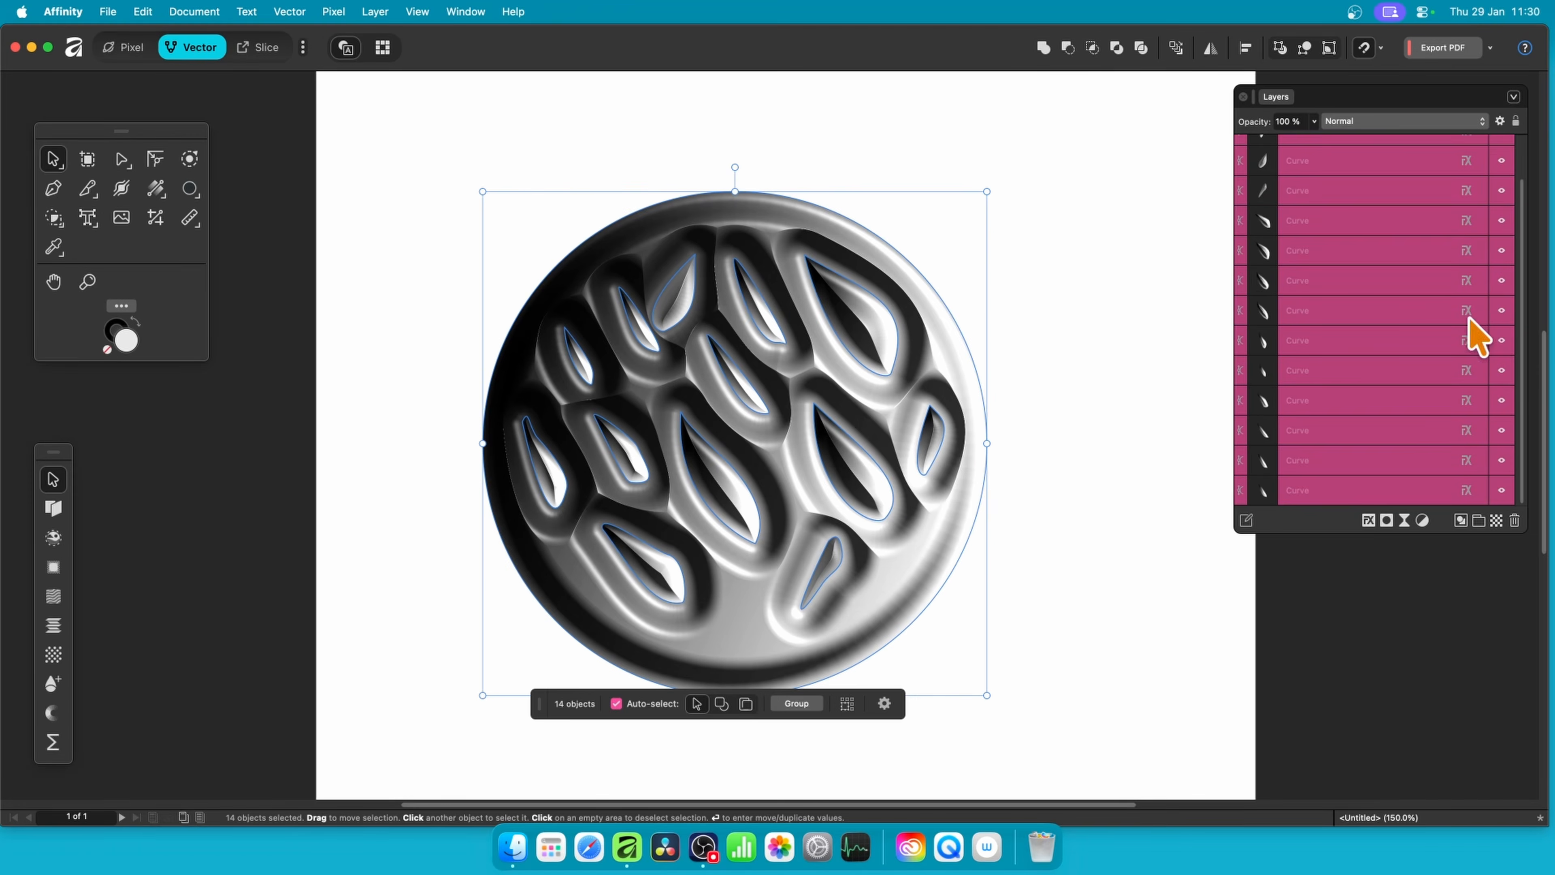
{"action": "right_click", "coordinate": [1322, 161]}
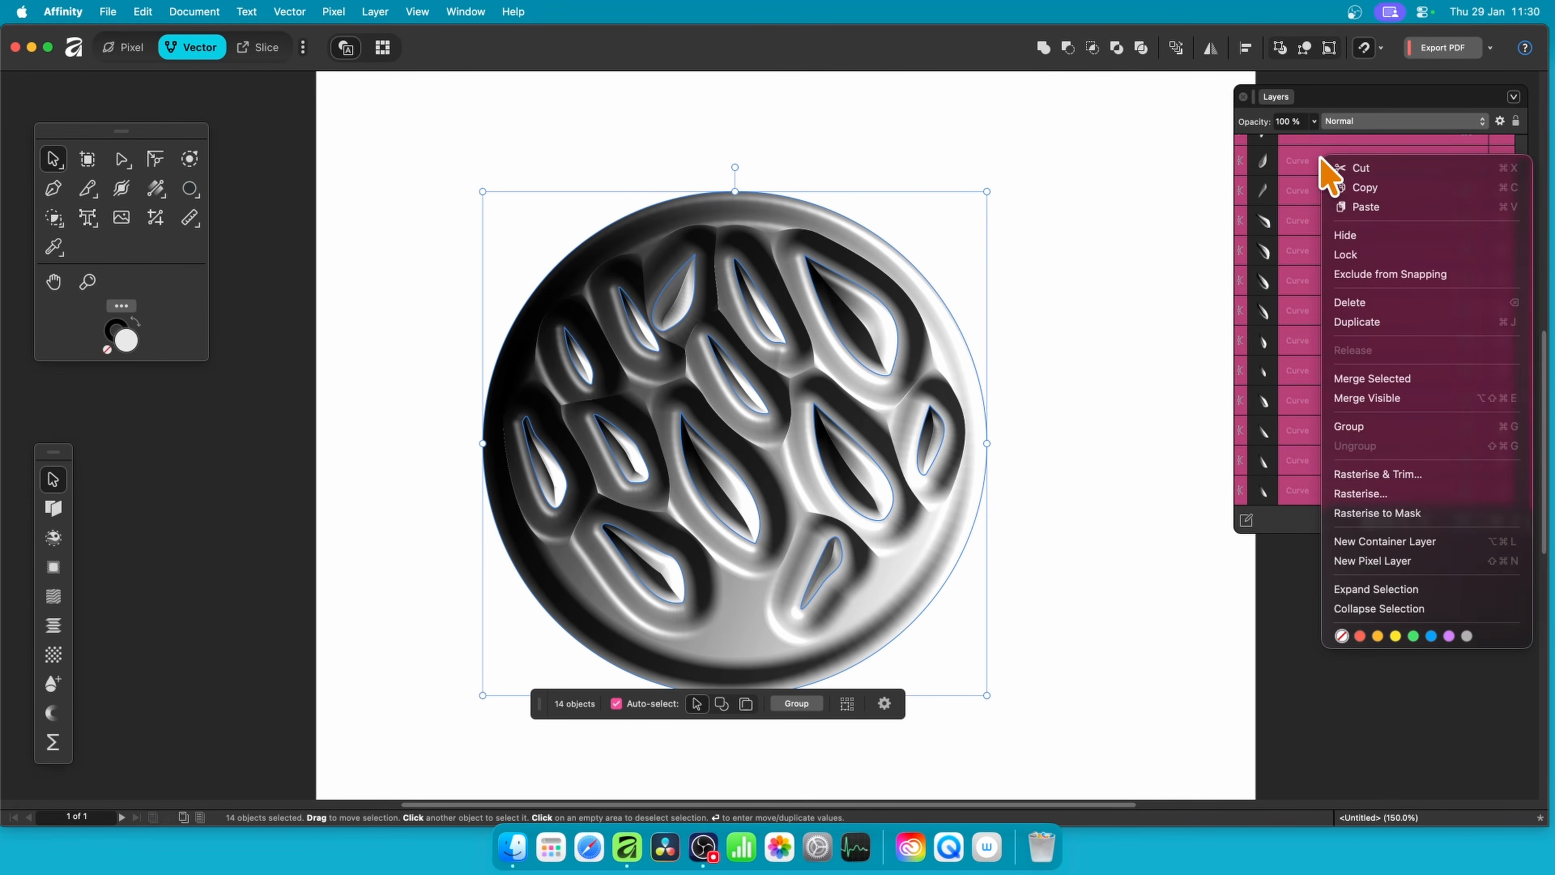
{"action": "left_click", "coordinate": [1342, 439]}
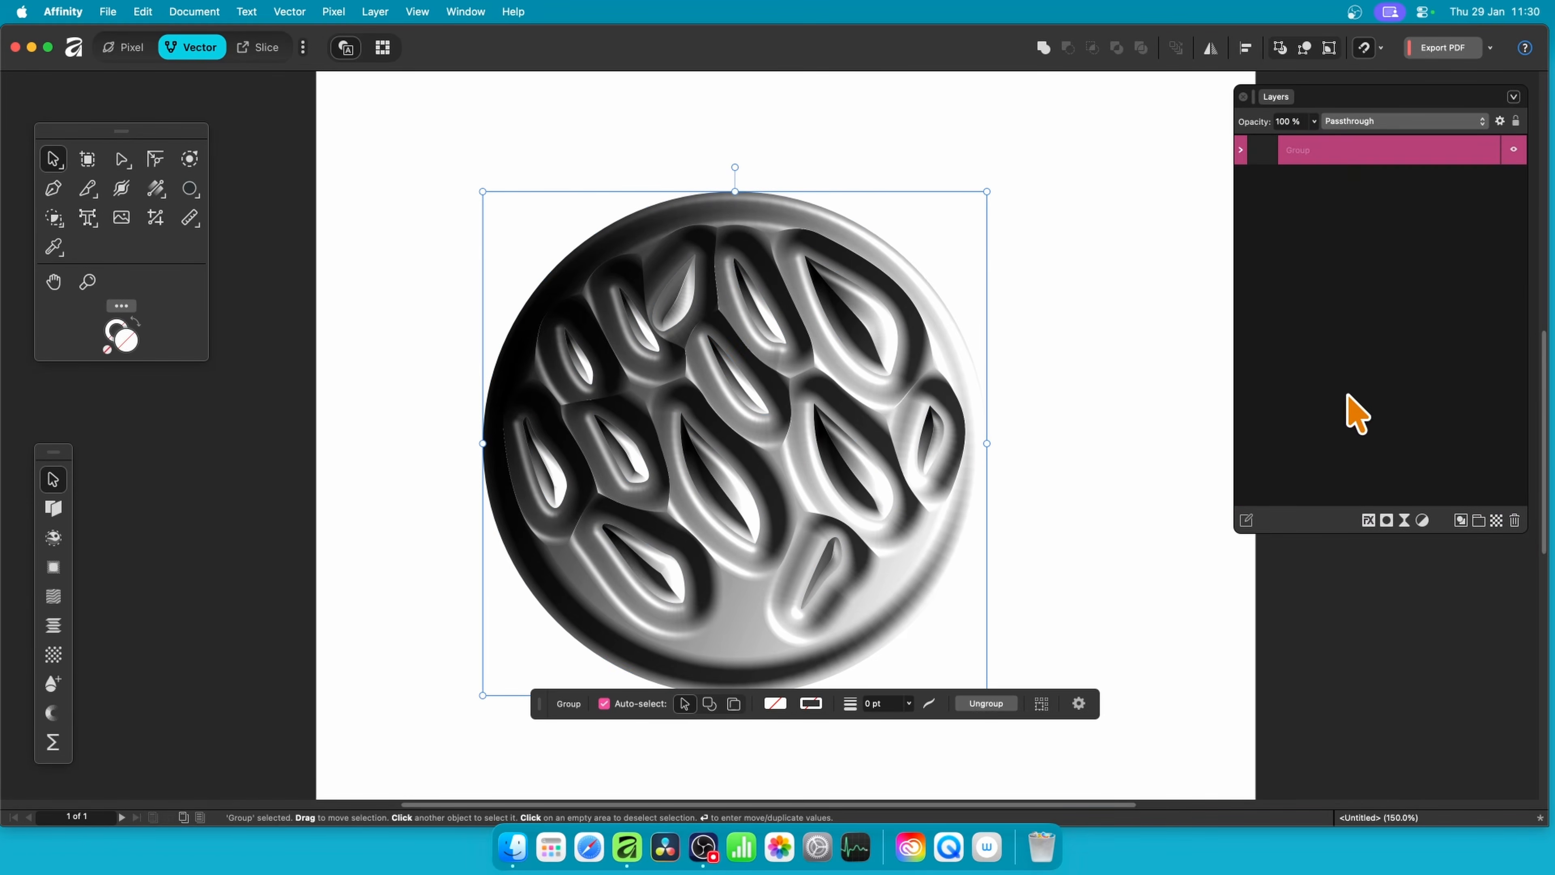
{"action": "right_click", "coordinate": [1329, 159]}
{"action": "left_click", "coordinate": [1360, 555]}
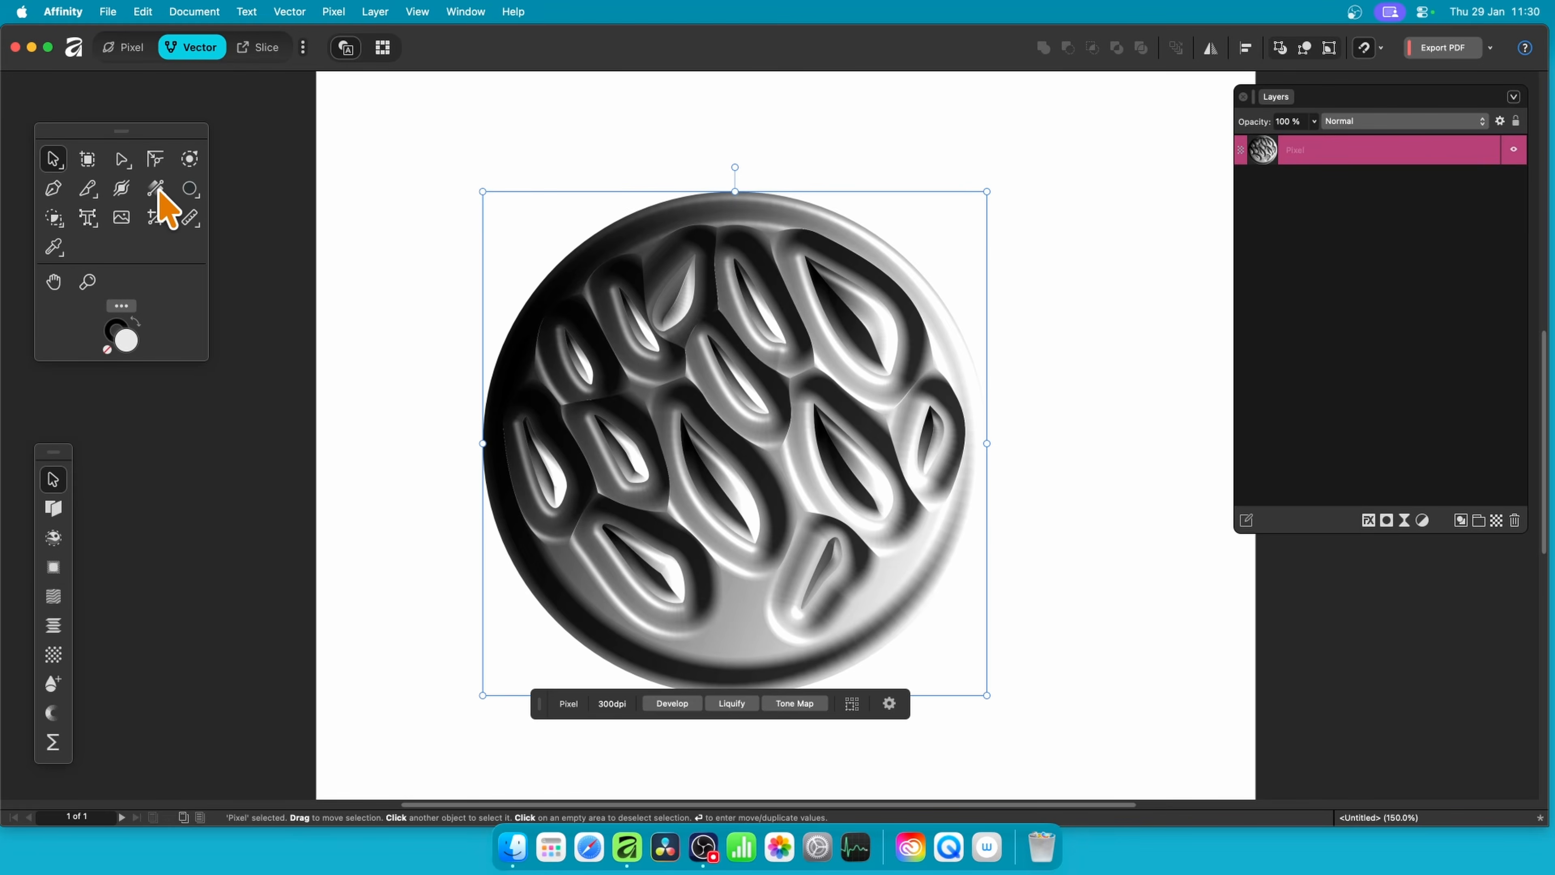
- In the Pixel workspace, make a rectangular marquee selection over the middle of the disc and create a pattern layer from it
{"action": "left_click", "coordinate": [109, 53]}
{"action": "left_click", "coordinate": [152, 161]}
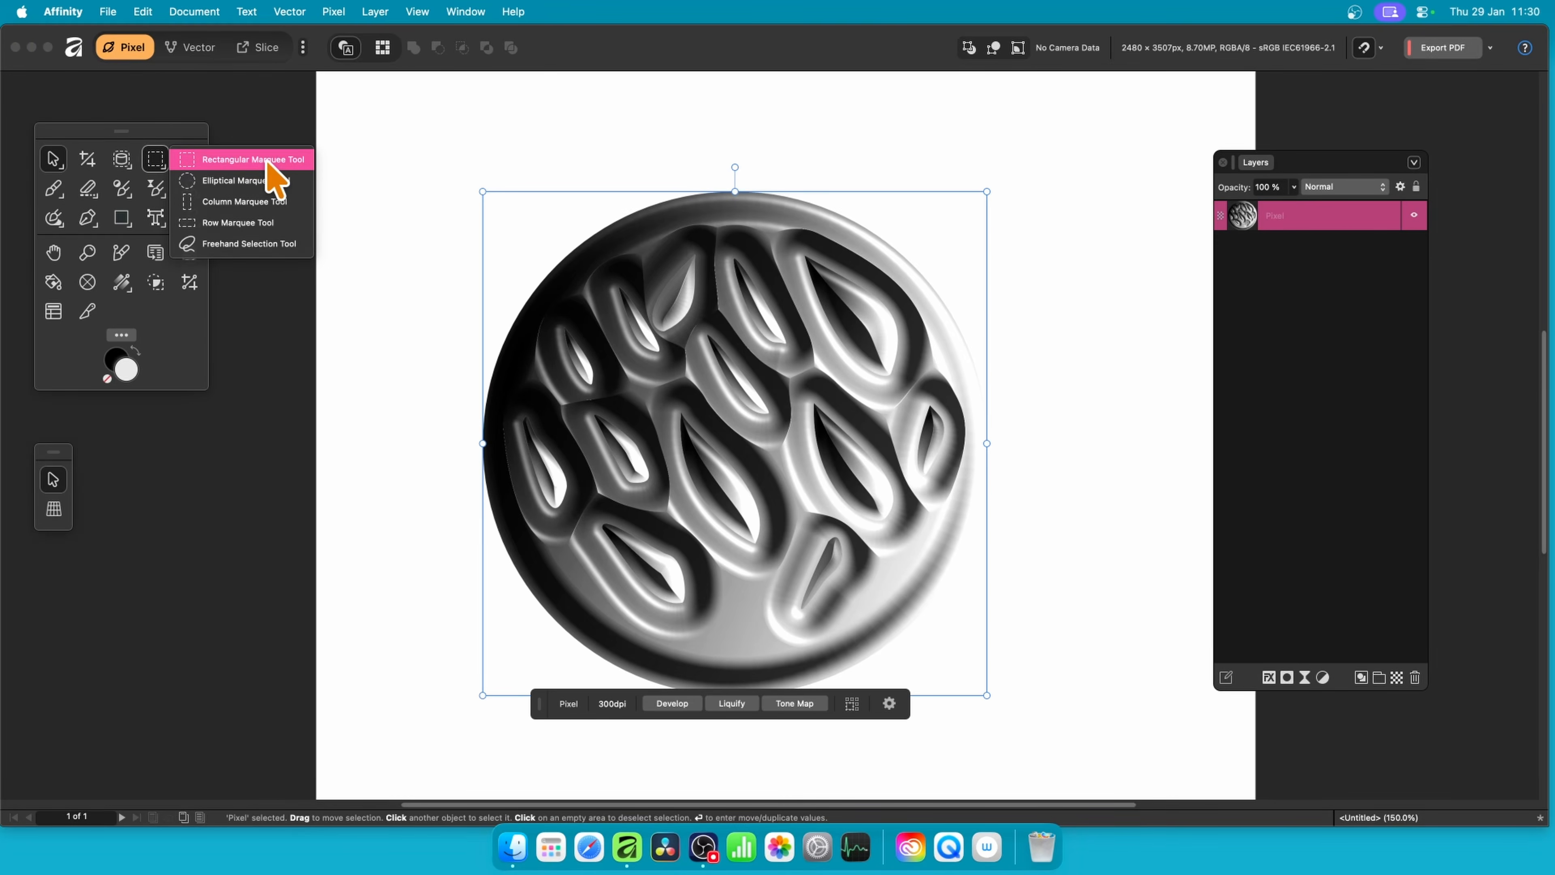
{"action": "left_click", "coordinate": [269, 163]}
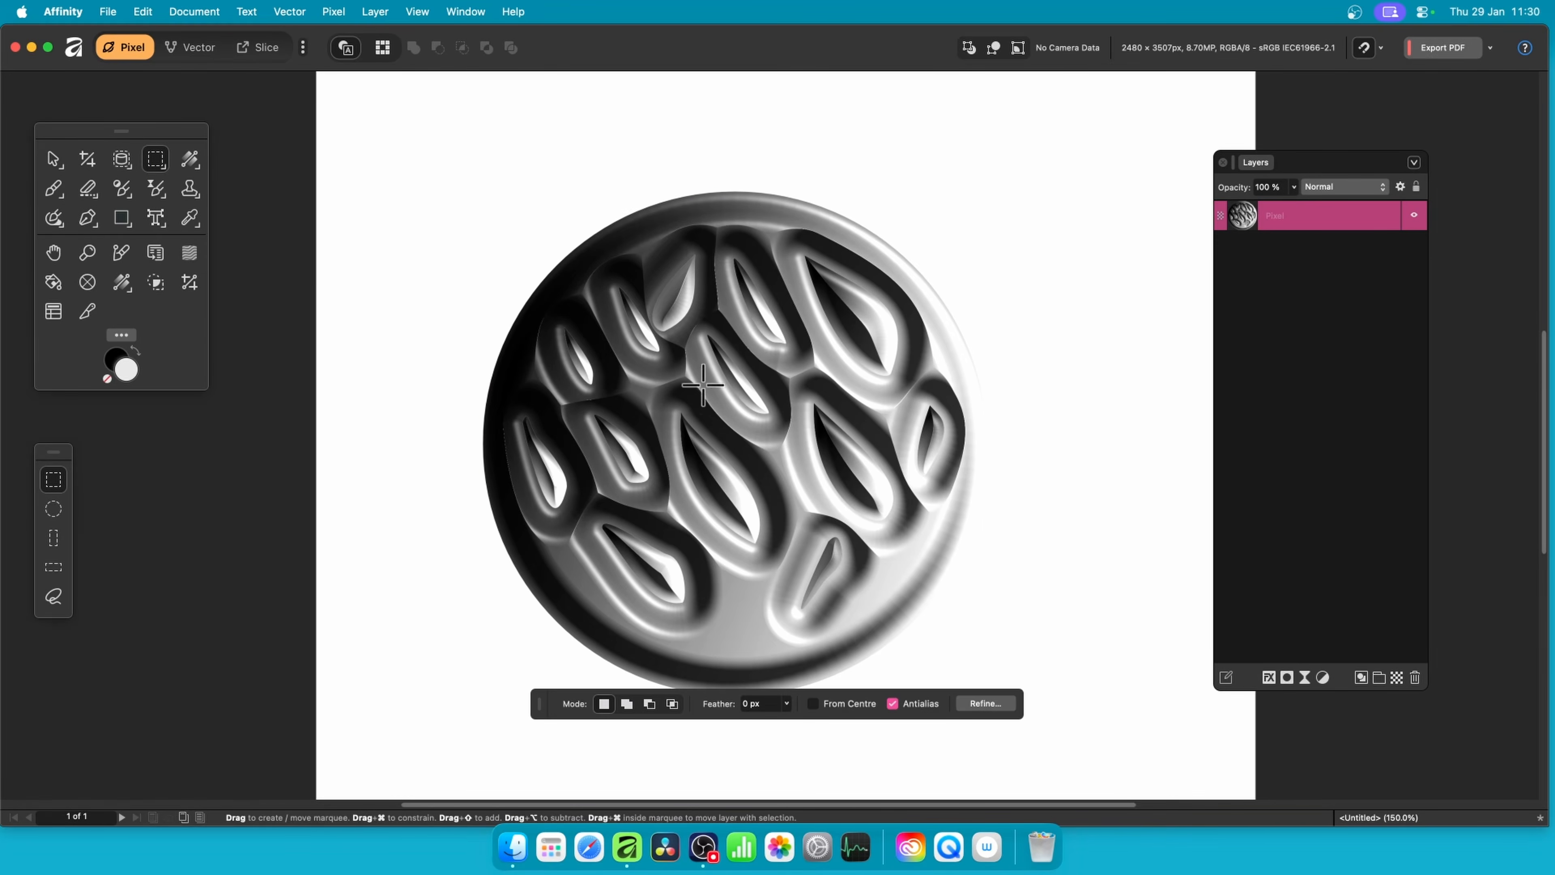
{"action": "left_click_drag", "start_coordinate": [591, 292], "coordinate": [870, 587]}
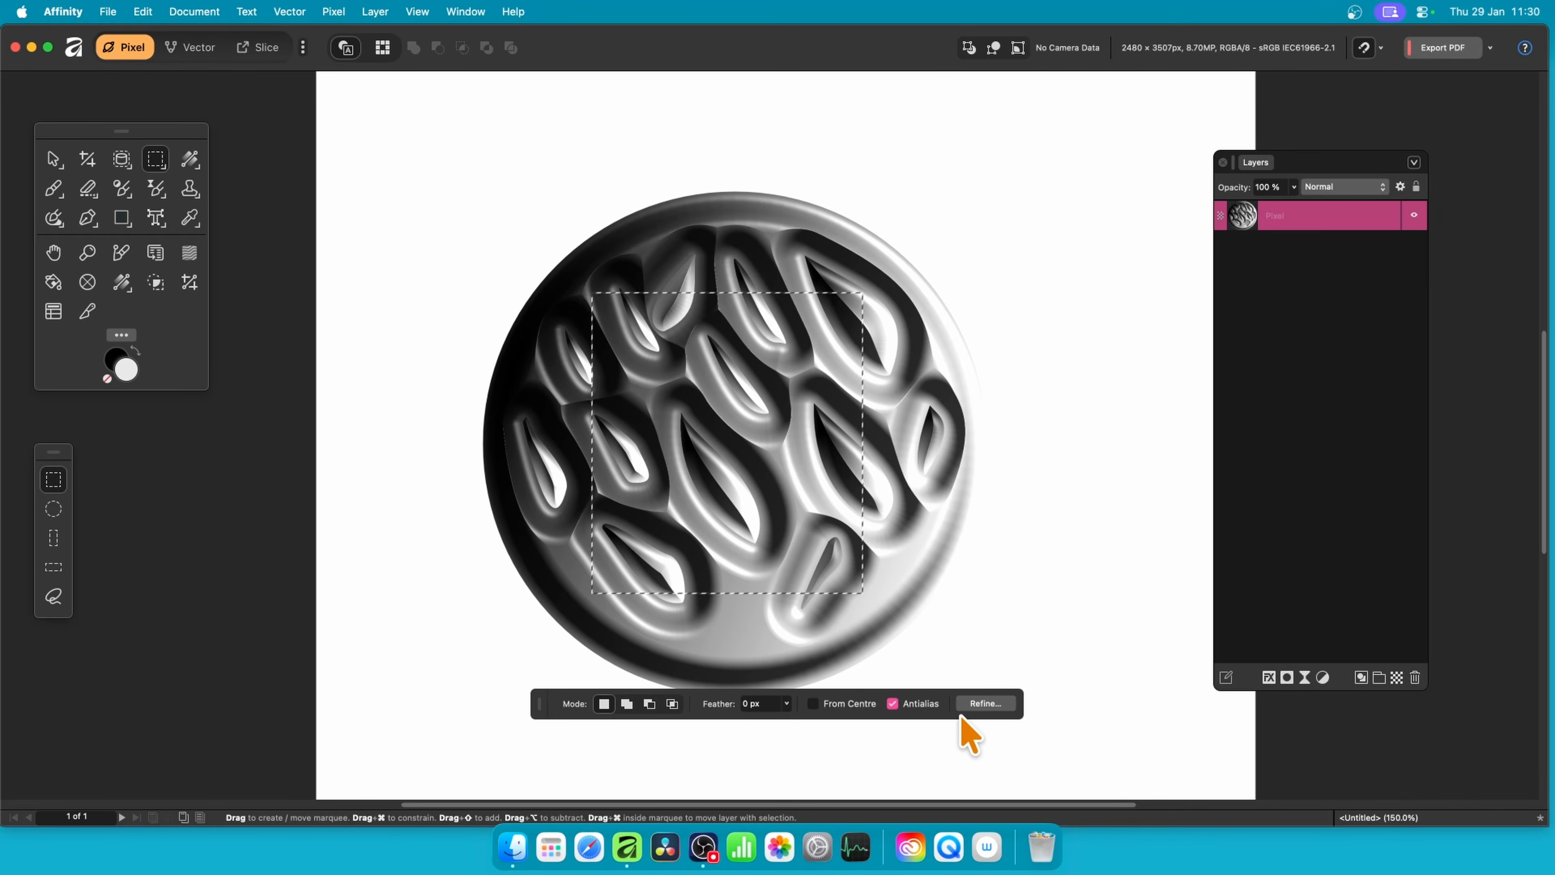
{"action": "left_click", "coordinate": [333, 11]}
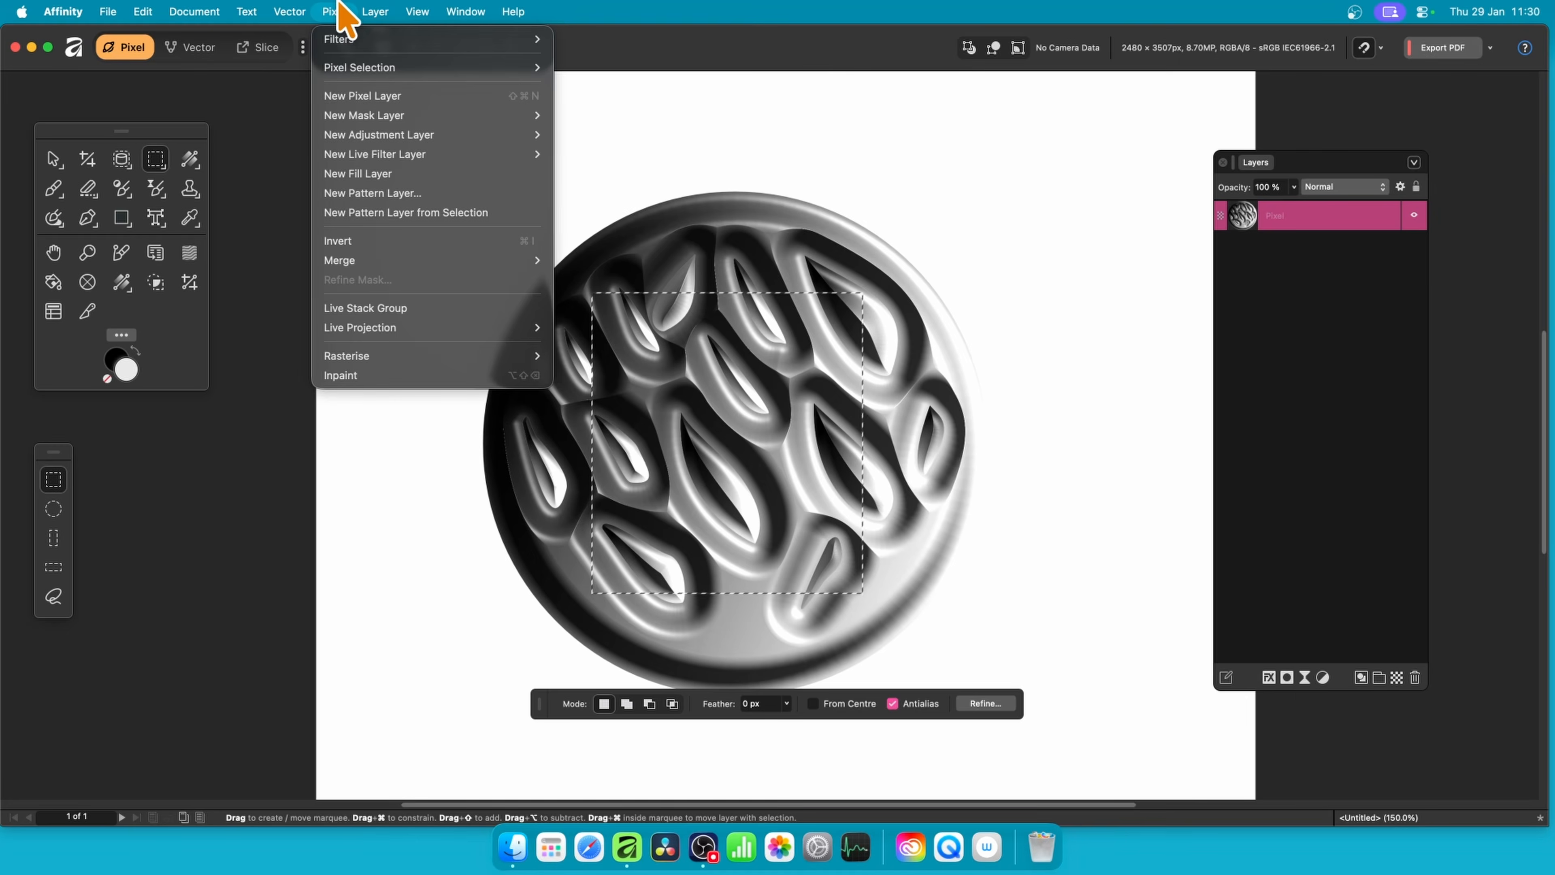
{"action": "left_click", "coordinate": [354, 214]}
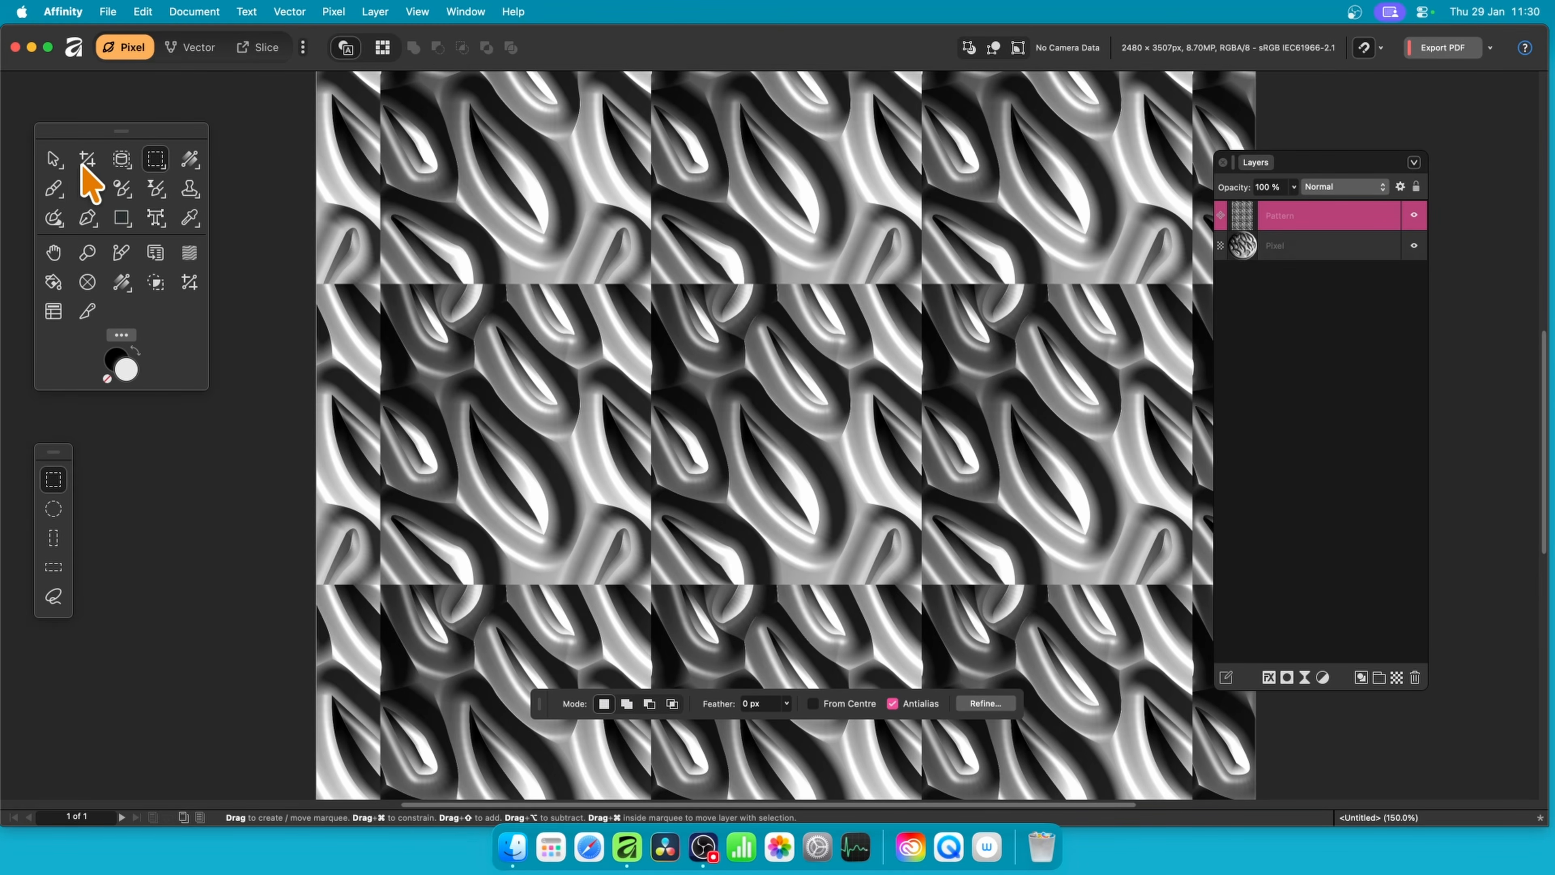
- Turn on mirroring for the pattern layer, and scale down, rotate about 45° and reposition its tile
{"action": "left_click", "coordinate": [53, 160]}
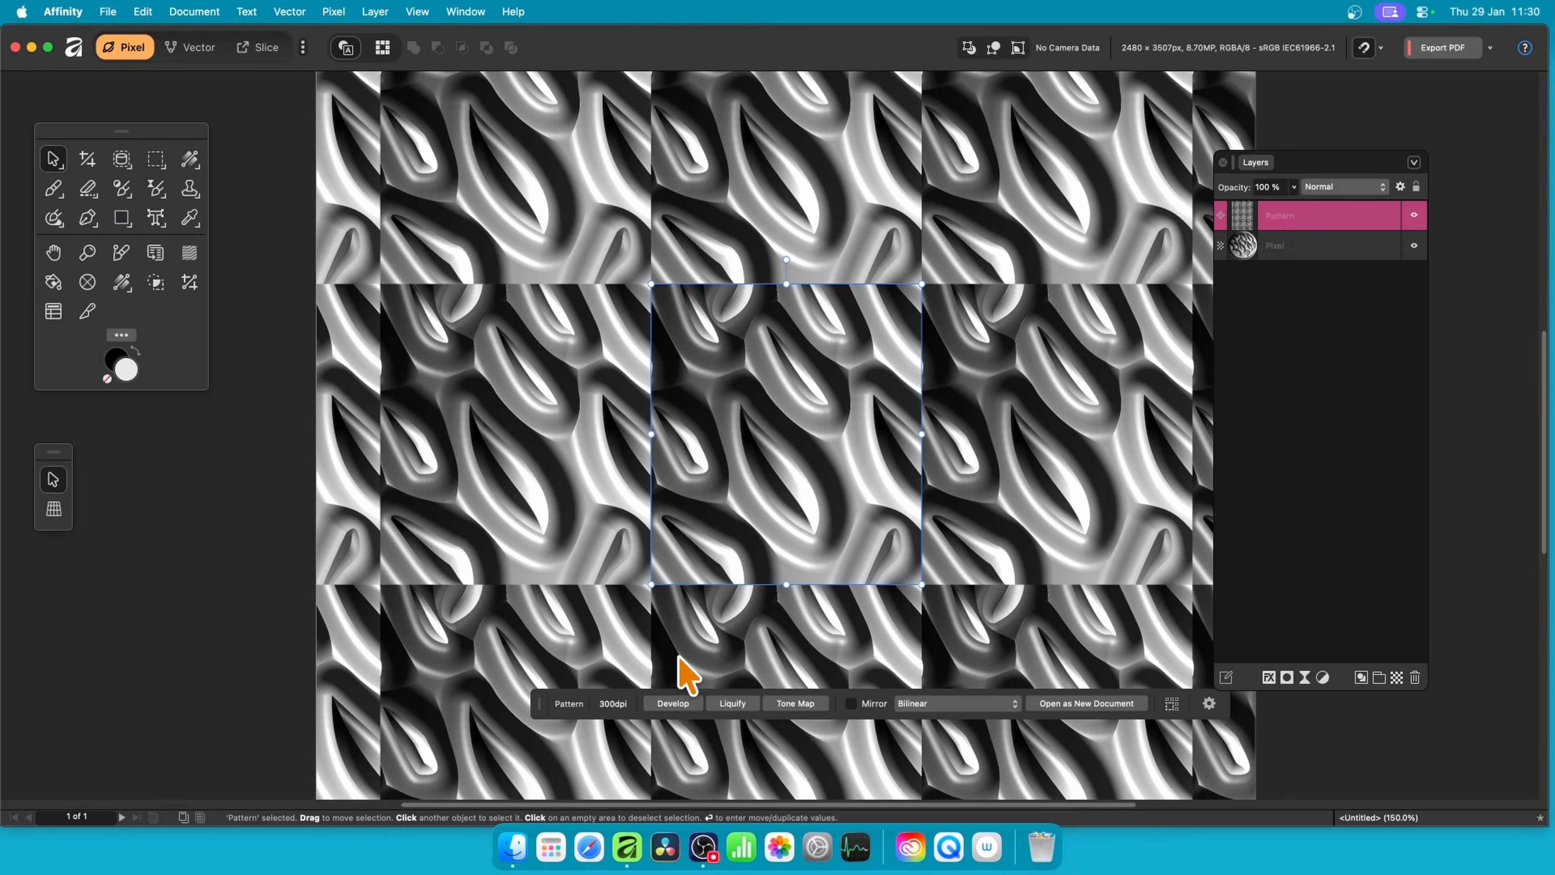
{"action": "left_click", "coordinate": [851, 703]}
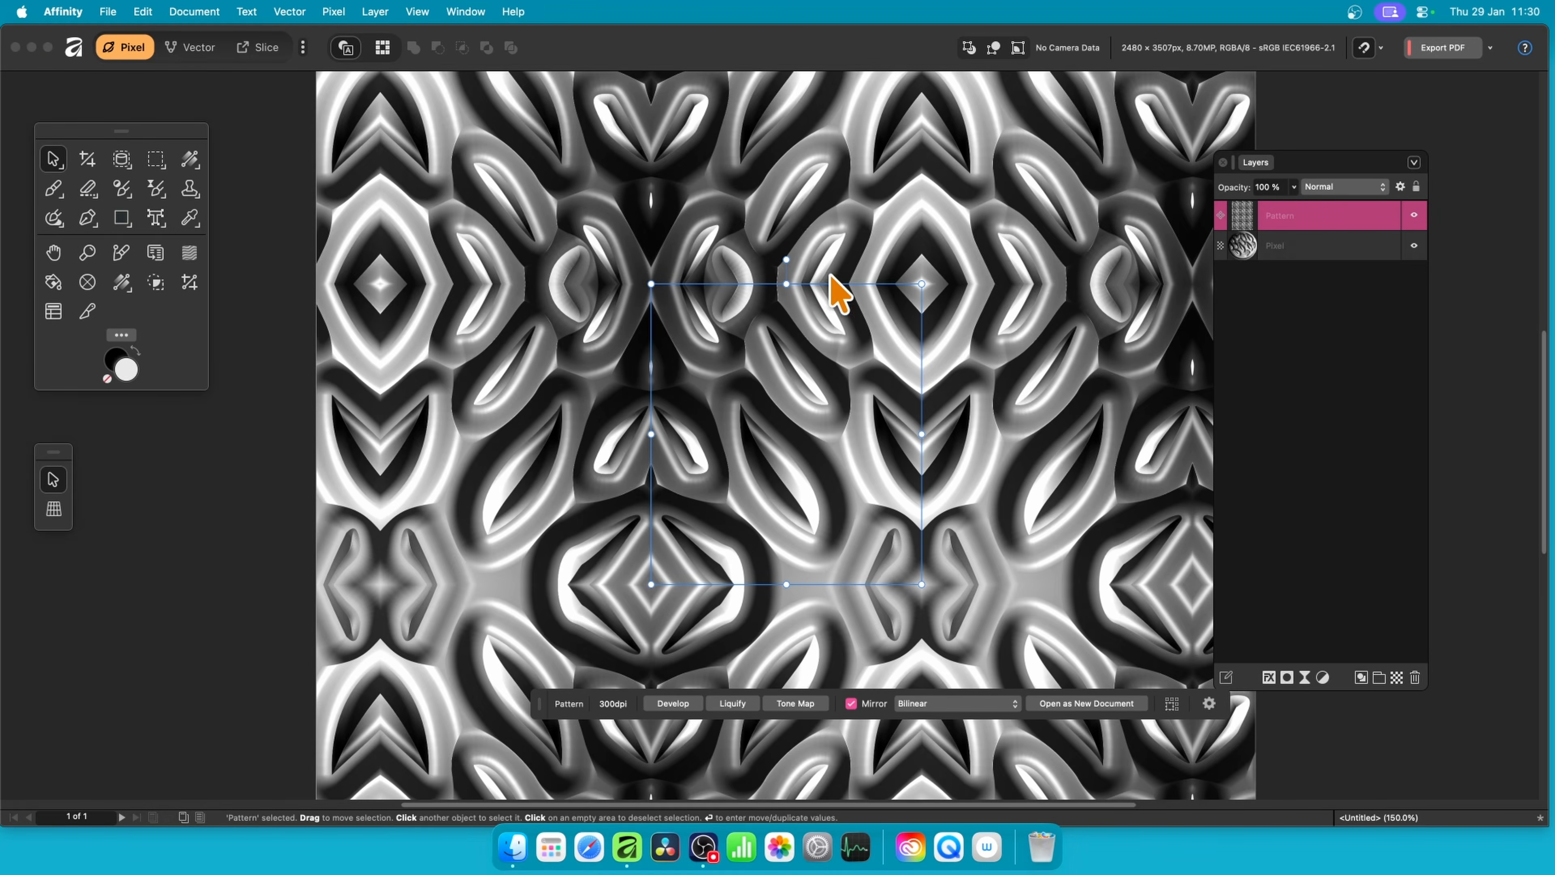
{"action": "left_click_drag", "start_coordinate": [917, 586], "coordinate": [813, 514]}
{"action": "left_click_drag", "start_coordinate": [744, 265], "coordinate": [772, 232]}
{"action": "left_click_drag", "start_coordinate": [765, 333], "coordinate": [673, 330]}
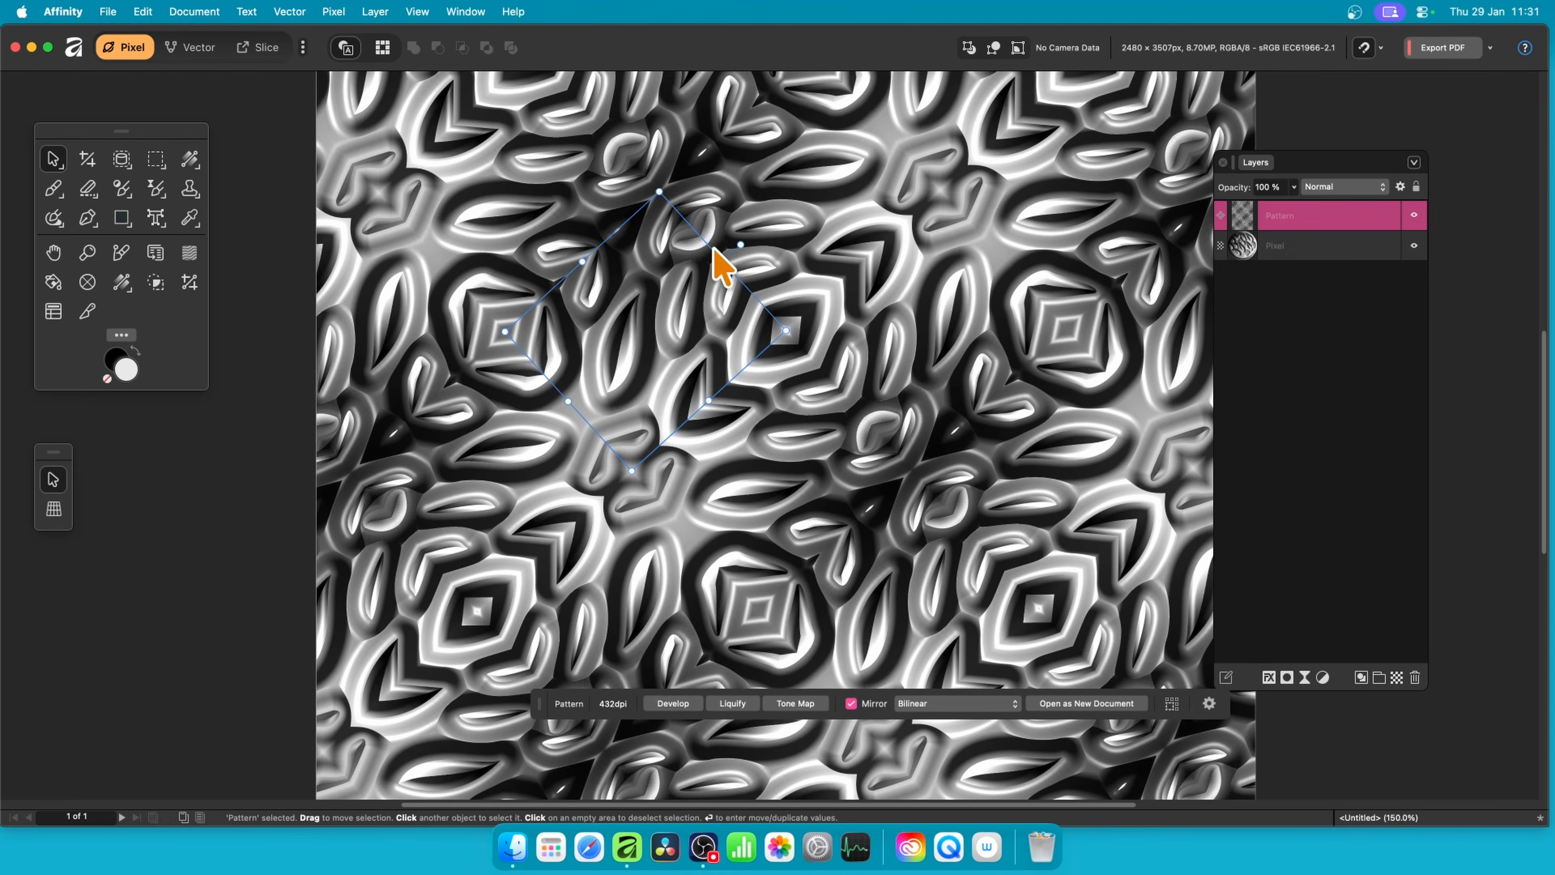
{"action": "left_click_drag", "start_coordinate": [677, 320], "coordinate": [714, 345]}
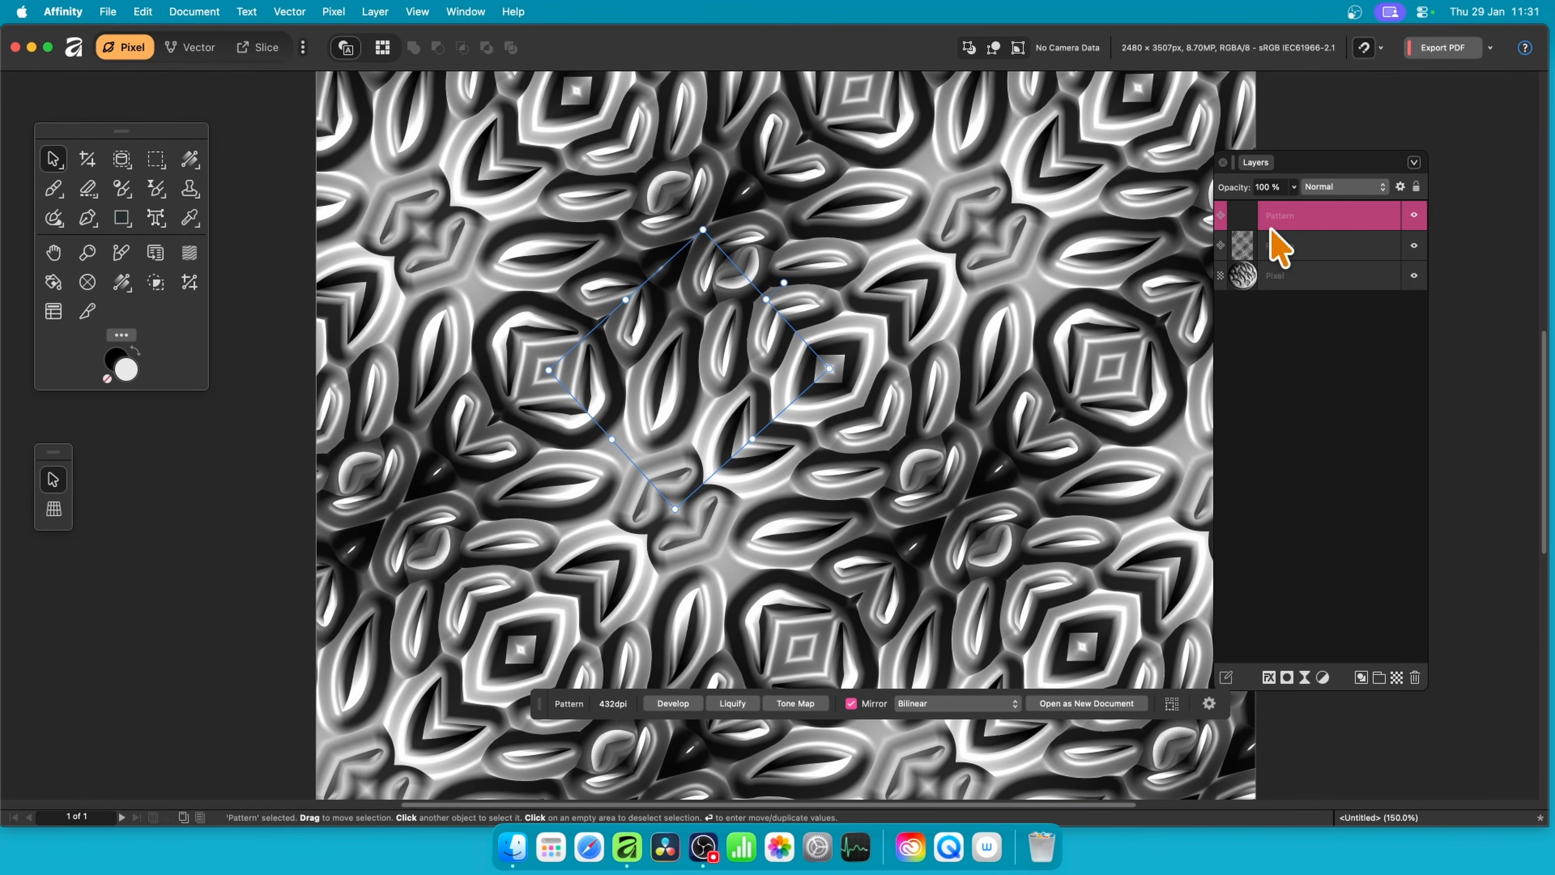
- Blend the duplicated pattern layer with Multiply, rotate its tile about a quarter turn counter-clockwise, and change its blend mode to Screen
{"action": "left_click", "coordinate": [1331, 189]}
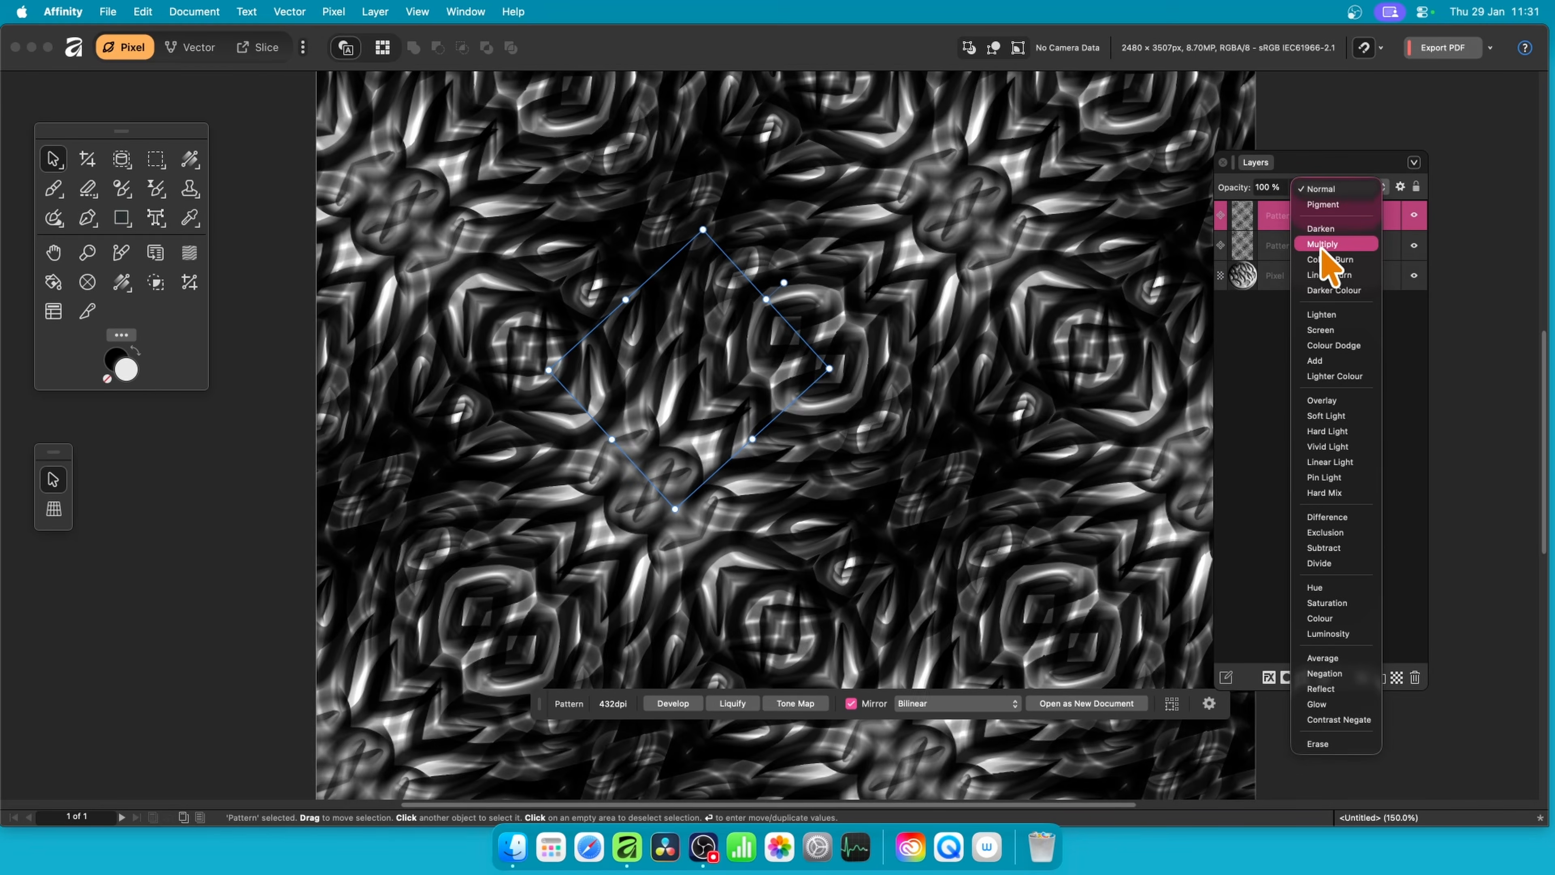
{"action": "left_click", "coordinate": [1326, 244]}
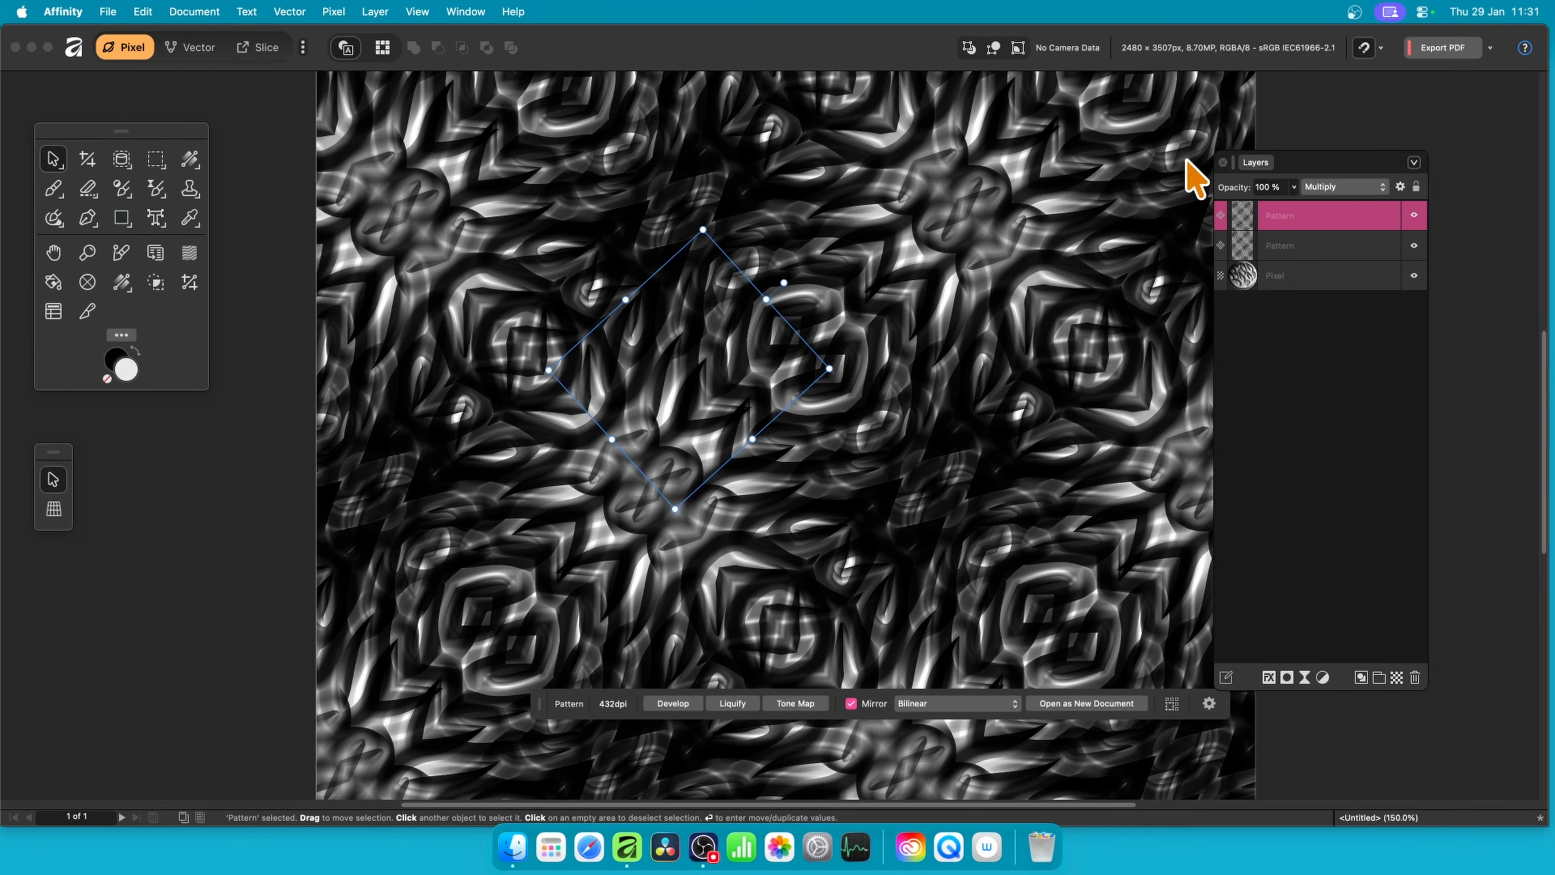
{"action": "left_click_drag", "start_coordinate": [784, 283], "coordinate": [539, 239]}
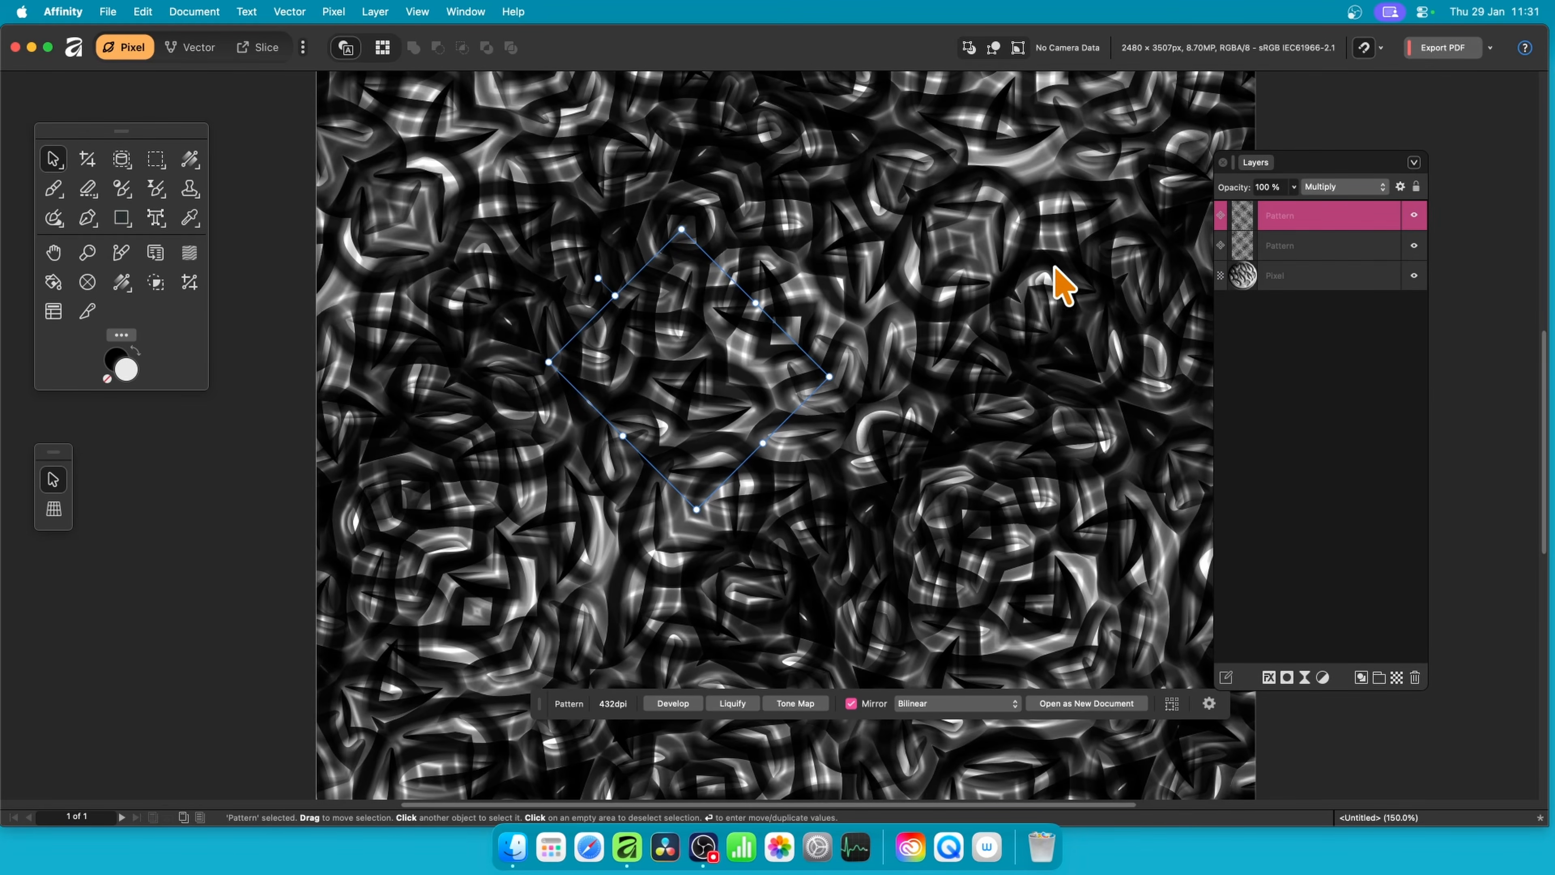
{"action": "left_click", "coordinate": [1331, 187]}
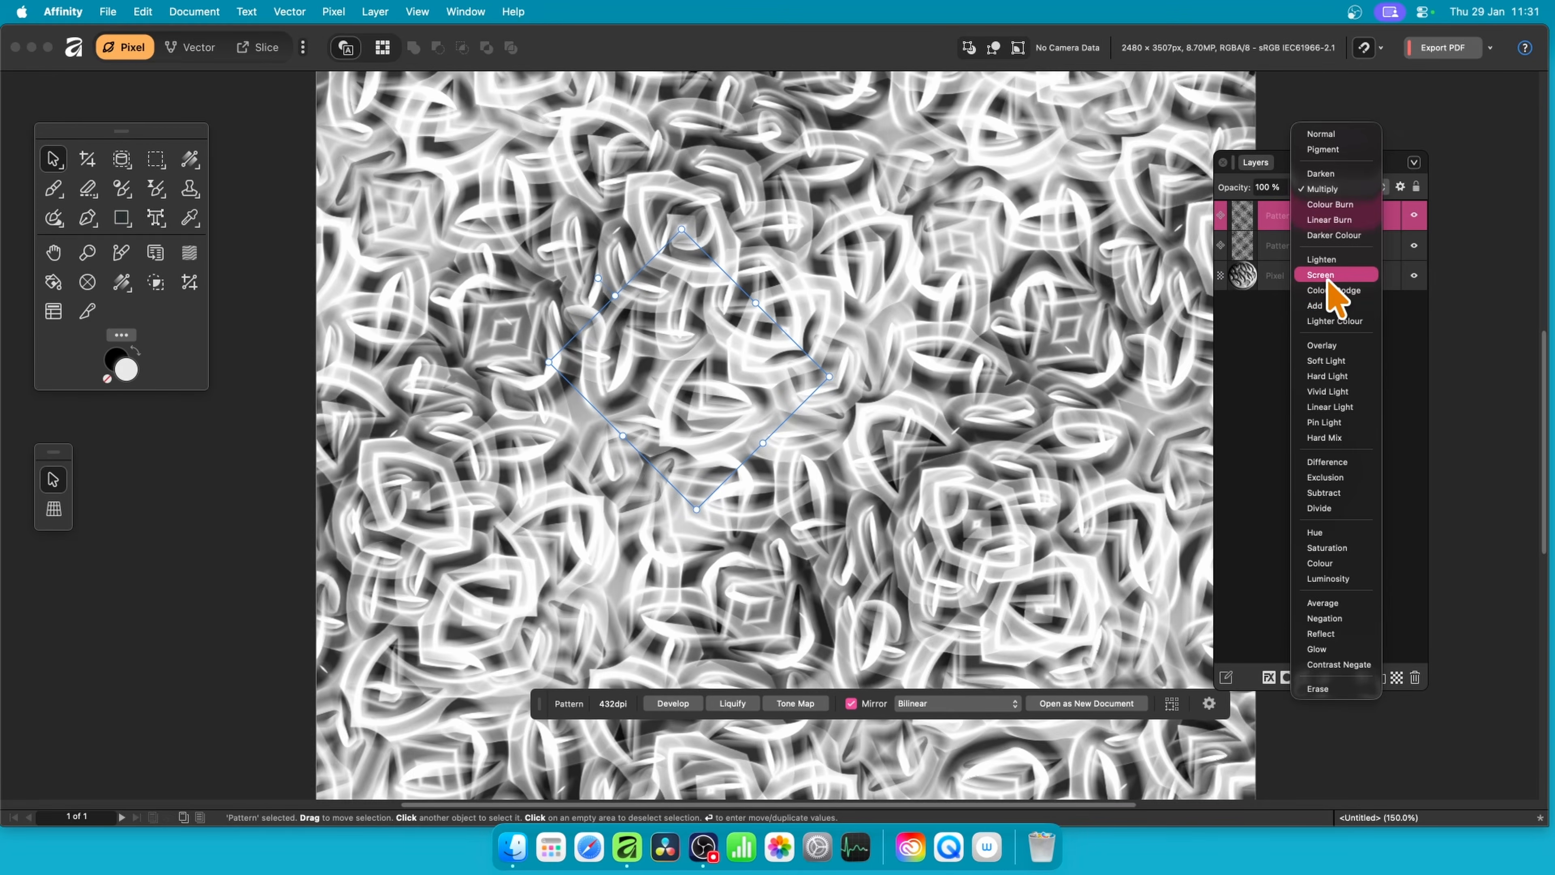
{"action": "left_click", "coordinate": [1325, 276]}
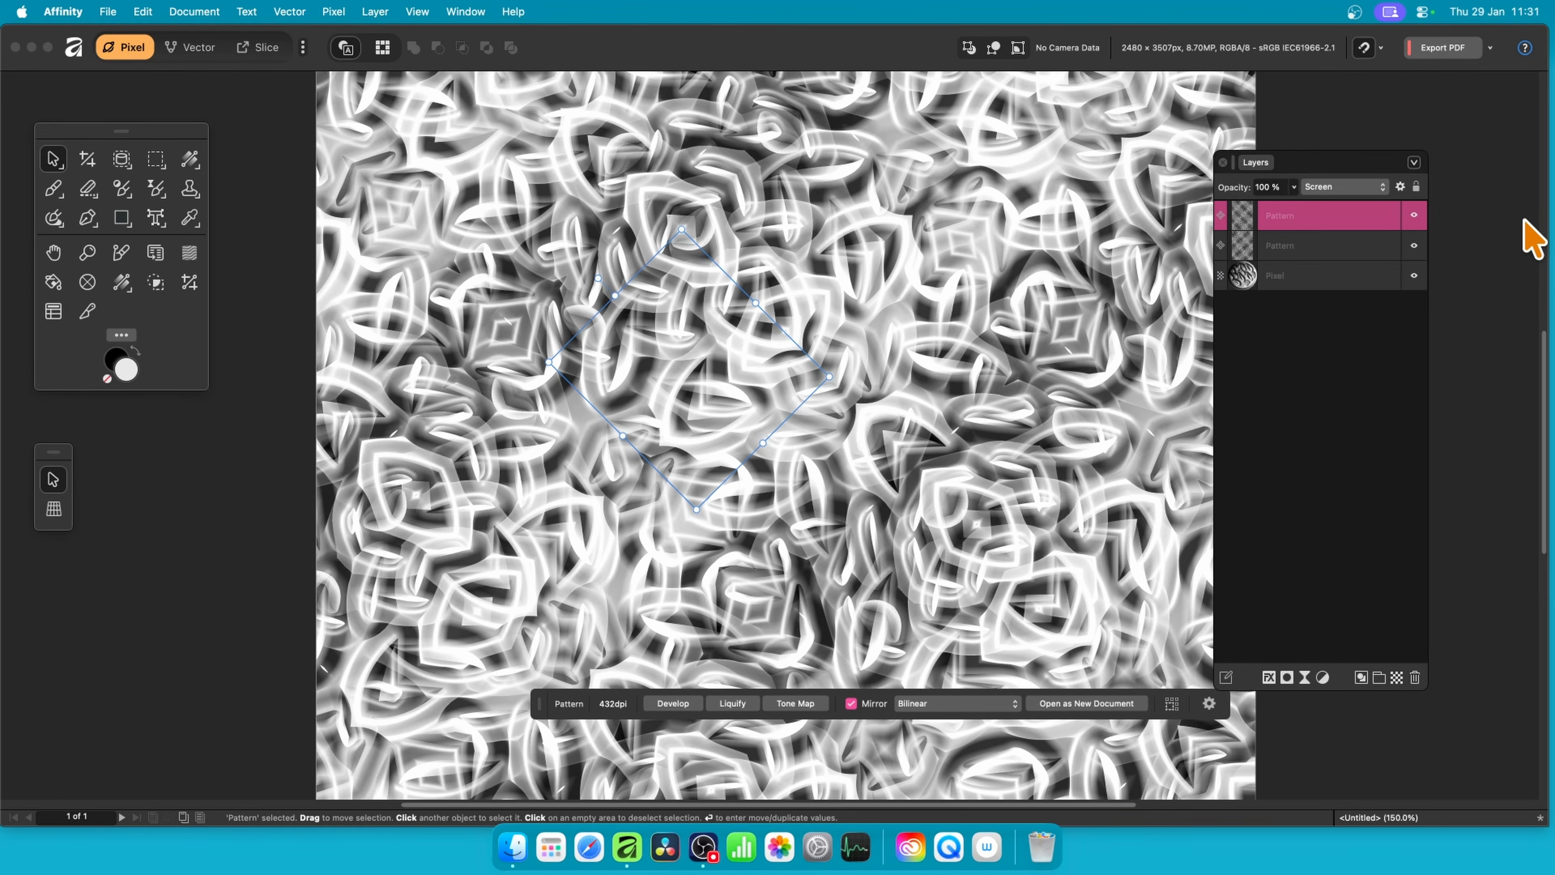
- Delete both pattern layers and the pixel layer, and draw a large rectangle across the middle of the empty page
{"action": "left_click", "coordinate": [1312, 277], "text": "shift"}
{"action": "key", "text": "Delete"}
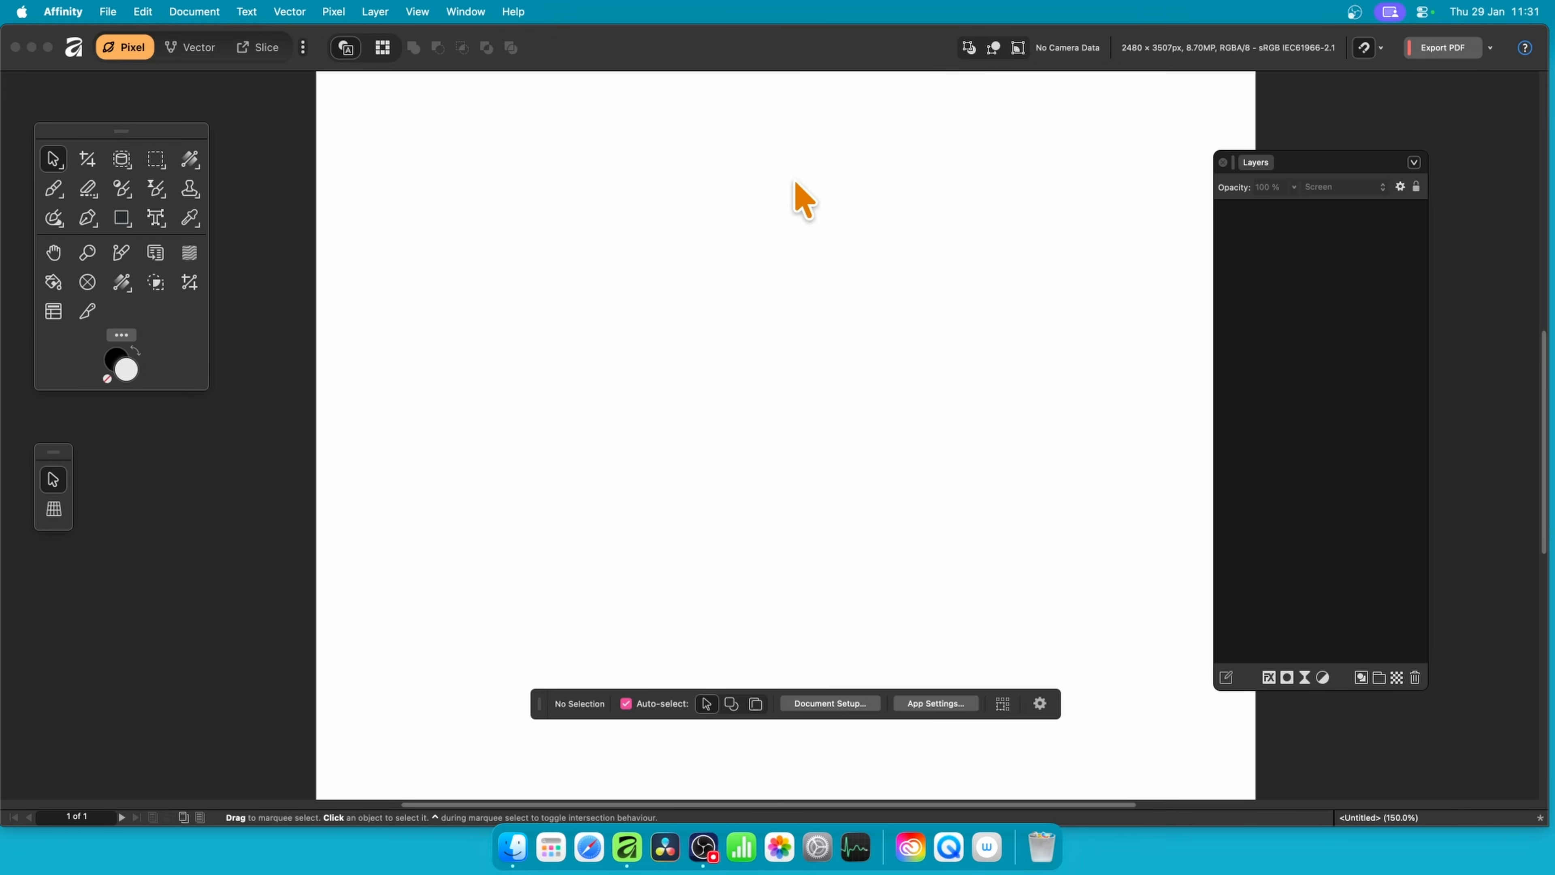
{"action": "left_click", "coordinate": [128, 220]}
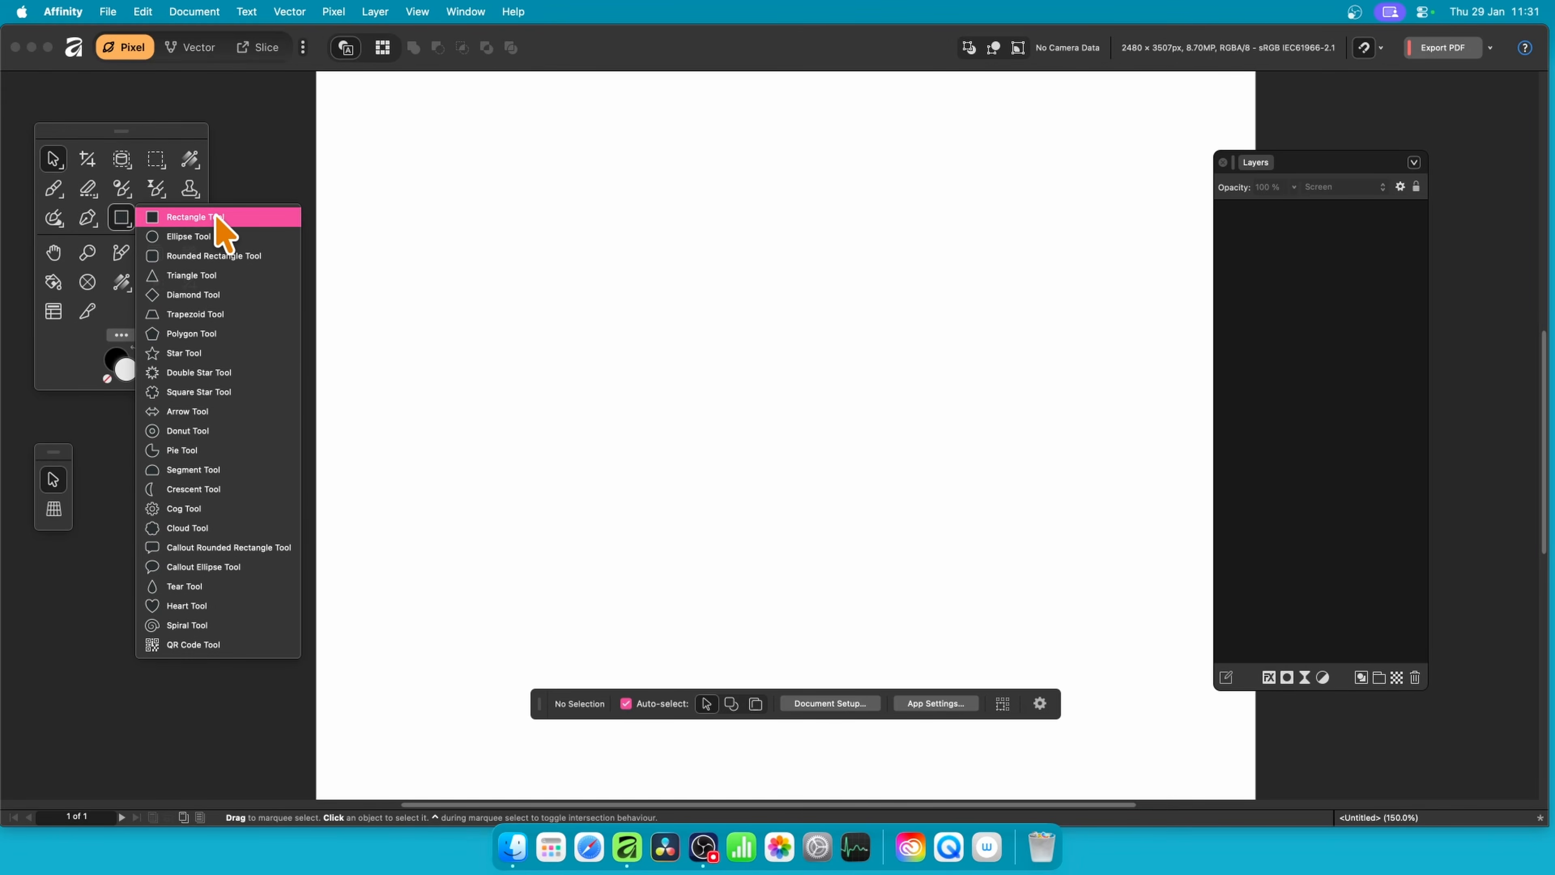
{"action": "left_click", "coordinate": [202, 216]}
{"action": "left_click_drag", "start_coordinate": [464, 170], "coordinate": [1028, 582]}
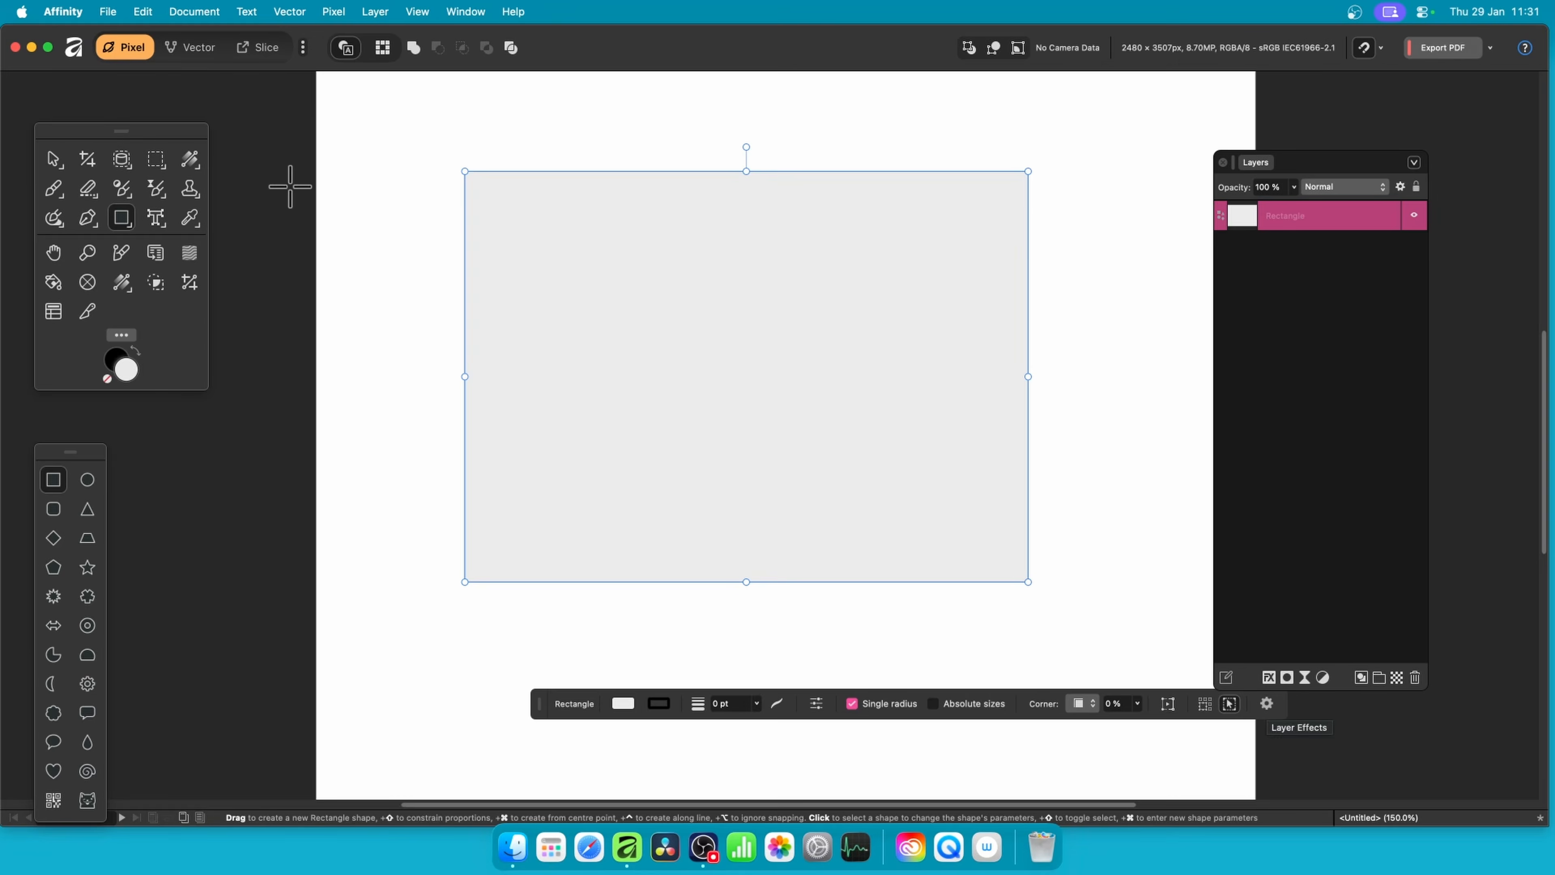
- Fill the rectangle with a diagonal linear gradient and apply the magenta-to-black-to-red gradient swatch to it
{"action": "left_click", "coordinate": [189, 161]}
{"action": "left_click_drag", "start_coordinate": [535, 215], "coordinate": [889, 379]}
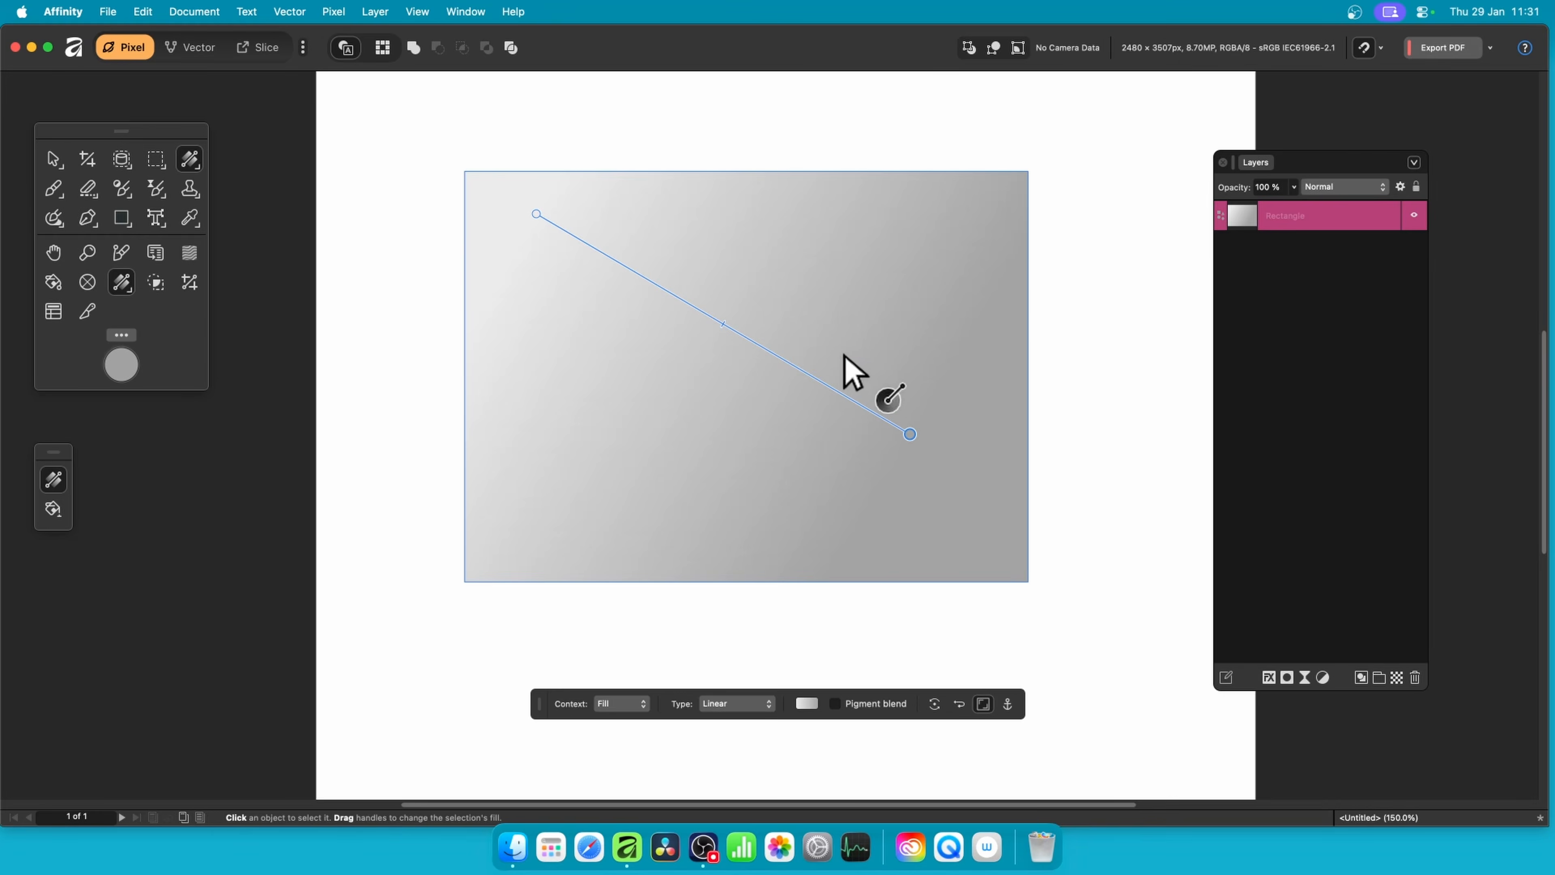
{"action": "left_click", "coordinate": [808, 704]}
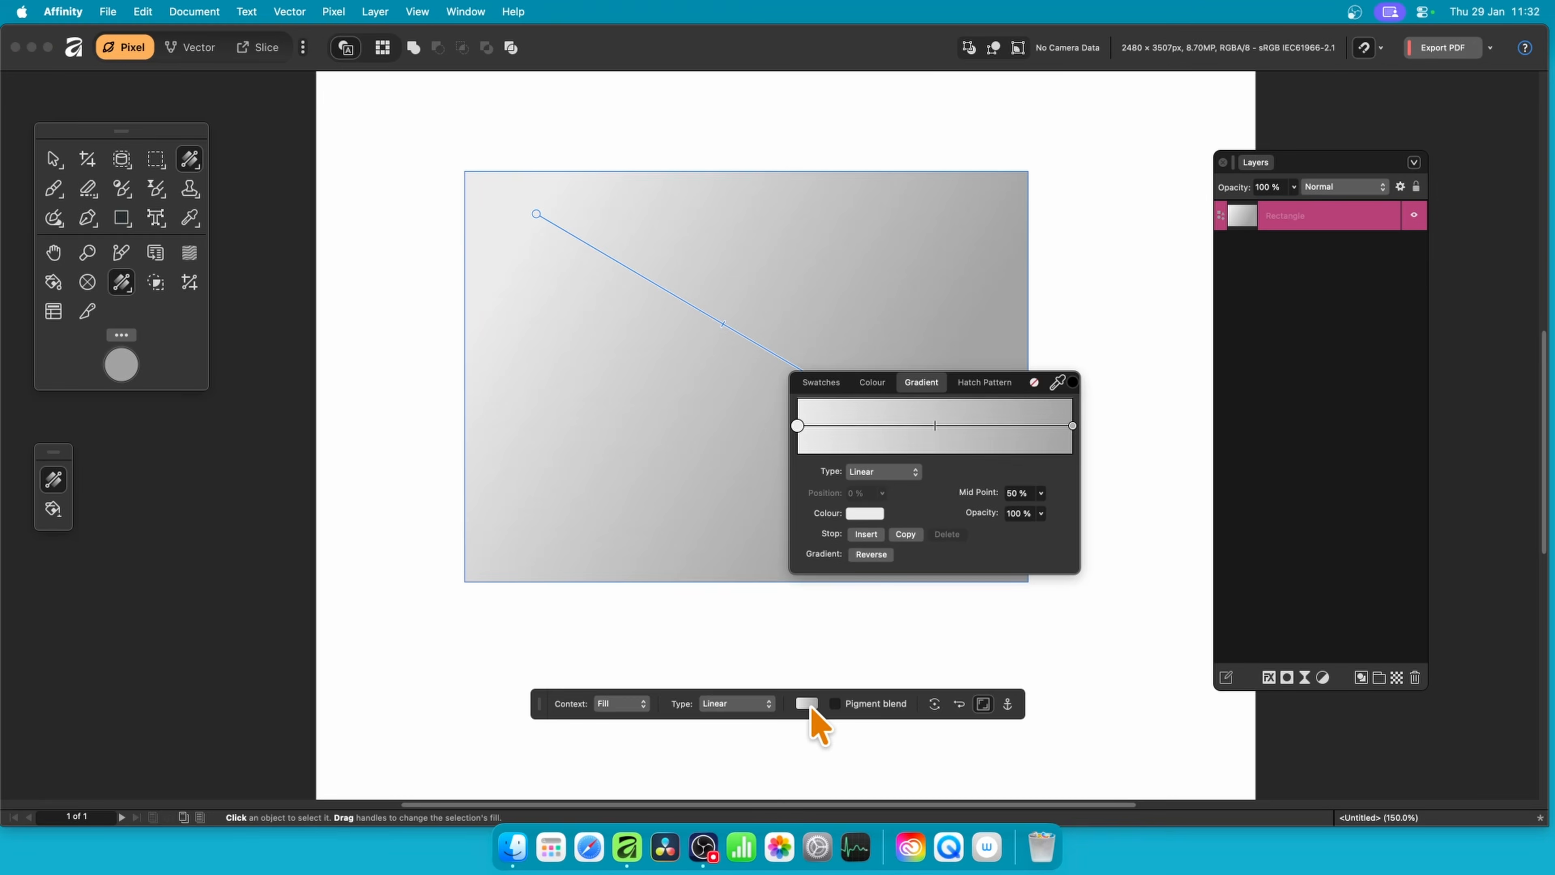
{"action": "left_click", "coordinate": [822, 384]}
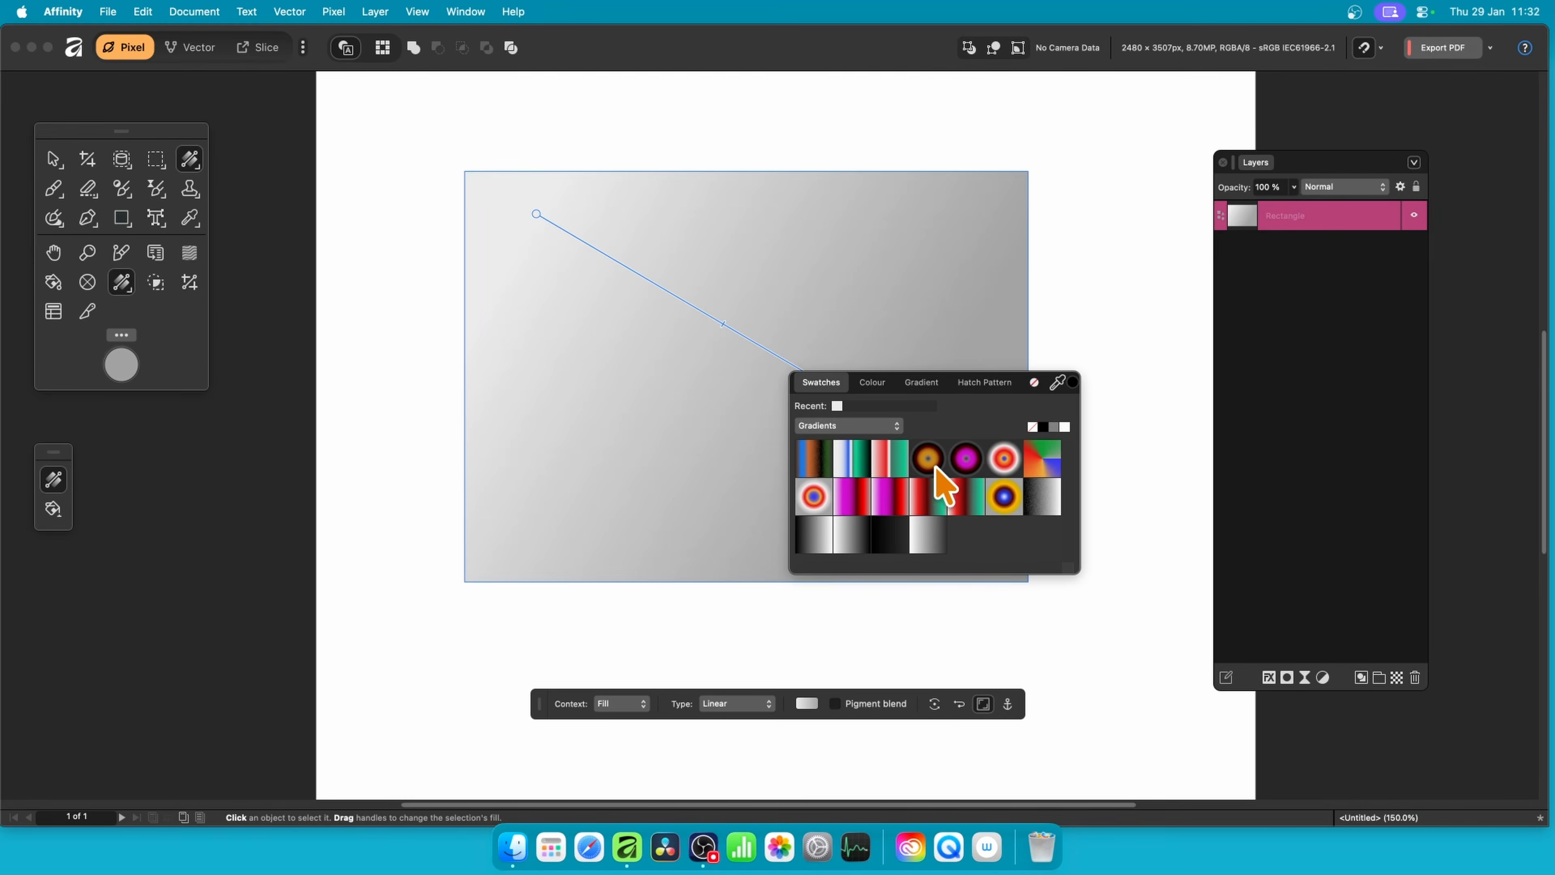
{"action": "left_click", "coordinate": [888, 499]}
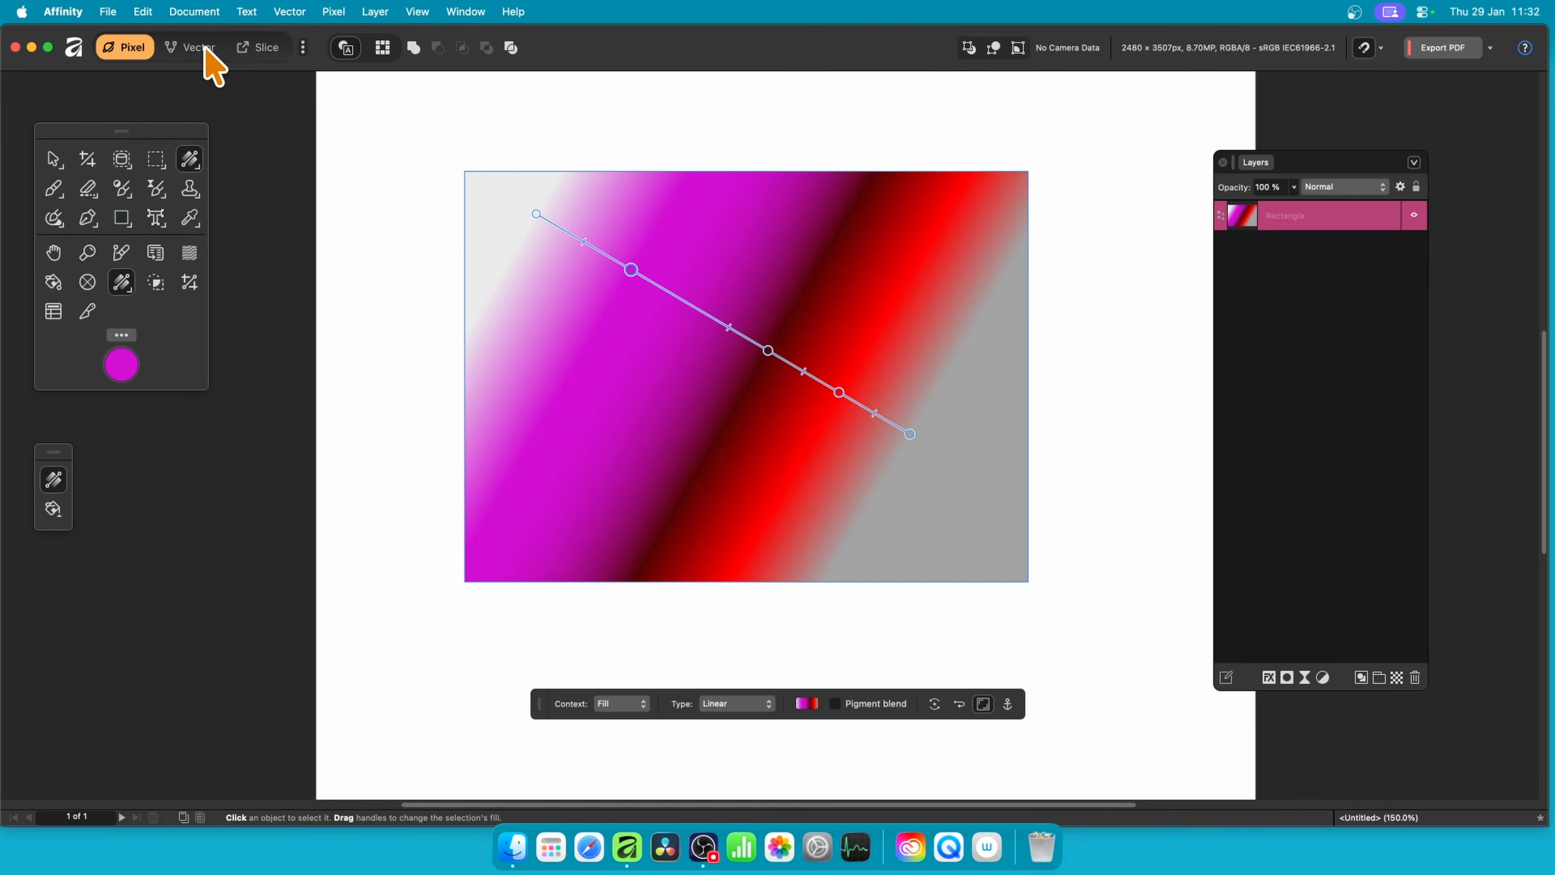
- In the Vector workspace, cut freehand teardrop and leaf shapes of varied sizes all across the gradient rectangle with the Knife tool
{"action": "left_click", "coordinate": [191, 47]}
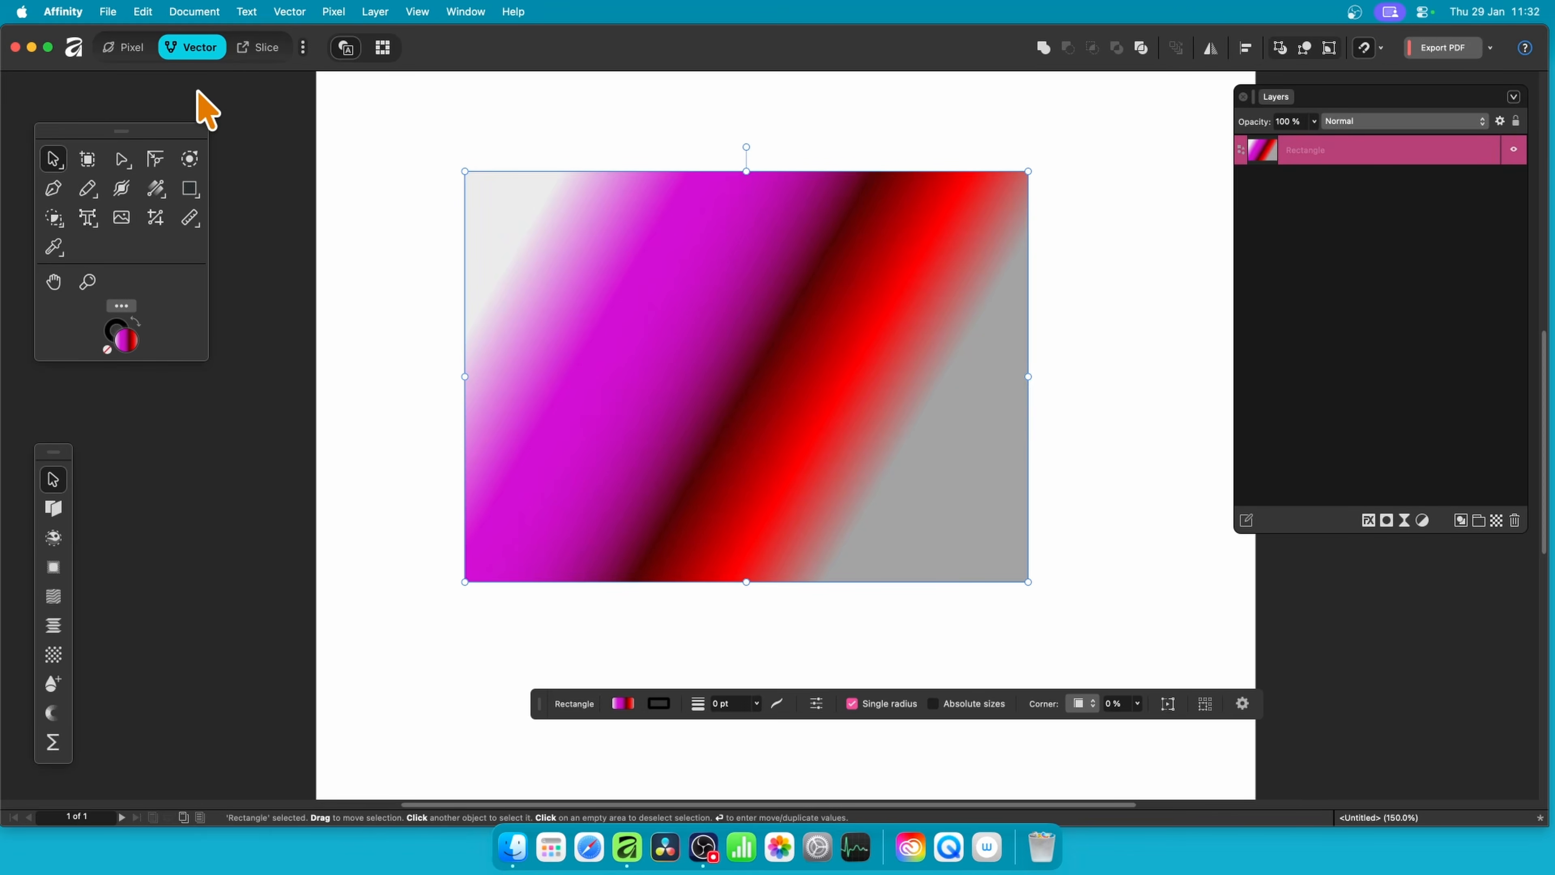
{"action": "key", "text": "k"}
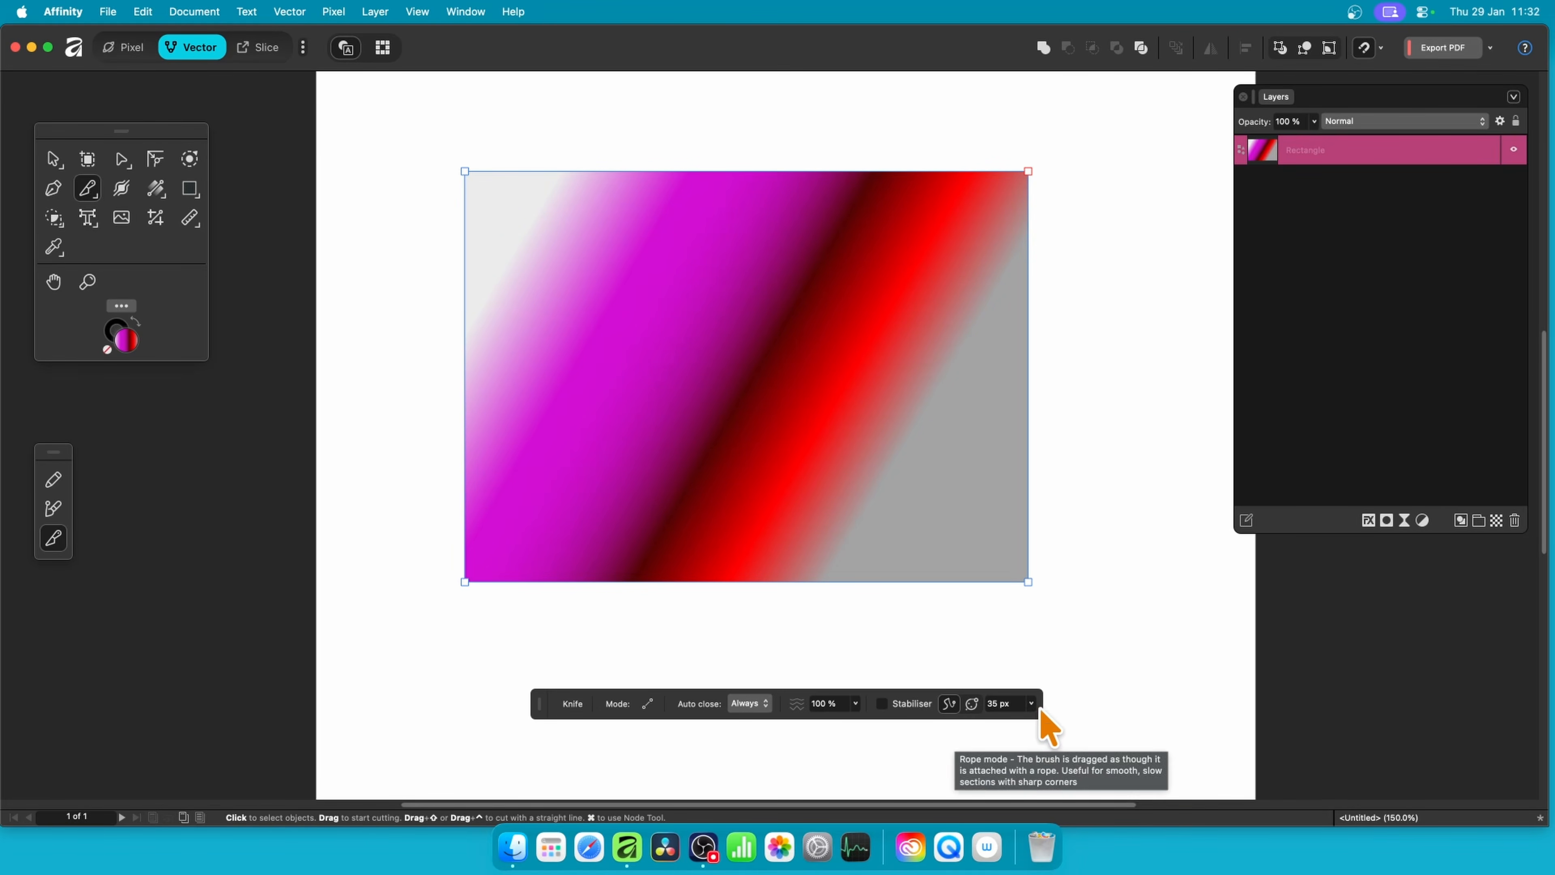
{"action": "mouse_move", "coordinate": [582, 225]}
{"action": "left_mouse_down"}
{"action": "mouse_move", "coordinate": [588, 313]}
{"action": "mouse_move", "coordinate": [619, 308]}
{"action": "mouse_move", "coordinate": [573, 247]}
{"action": "left_mouse_up"}
{"action": "left_click_drag", "start_coordinate": [665, 298], "coordinate": [667, 228]}
{"action": "mouse_move", "coordinate": [746, 218]}
{"action": "left_mouse_down"}
{"action": "mouse_move", "coordinate": [771, 254]}
{"action": "mouse_move", "coordinate": [773, 309]}
{"action": "mouse_move", "coordinate": [747, 218]}
{"action": "left_mouse_up"}
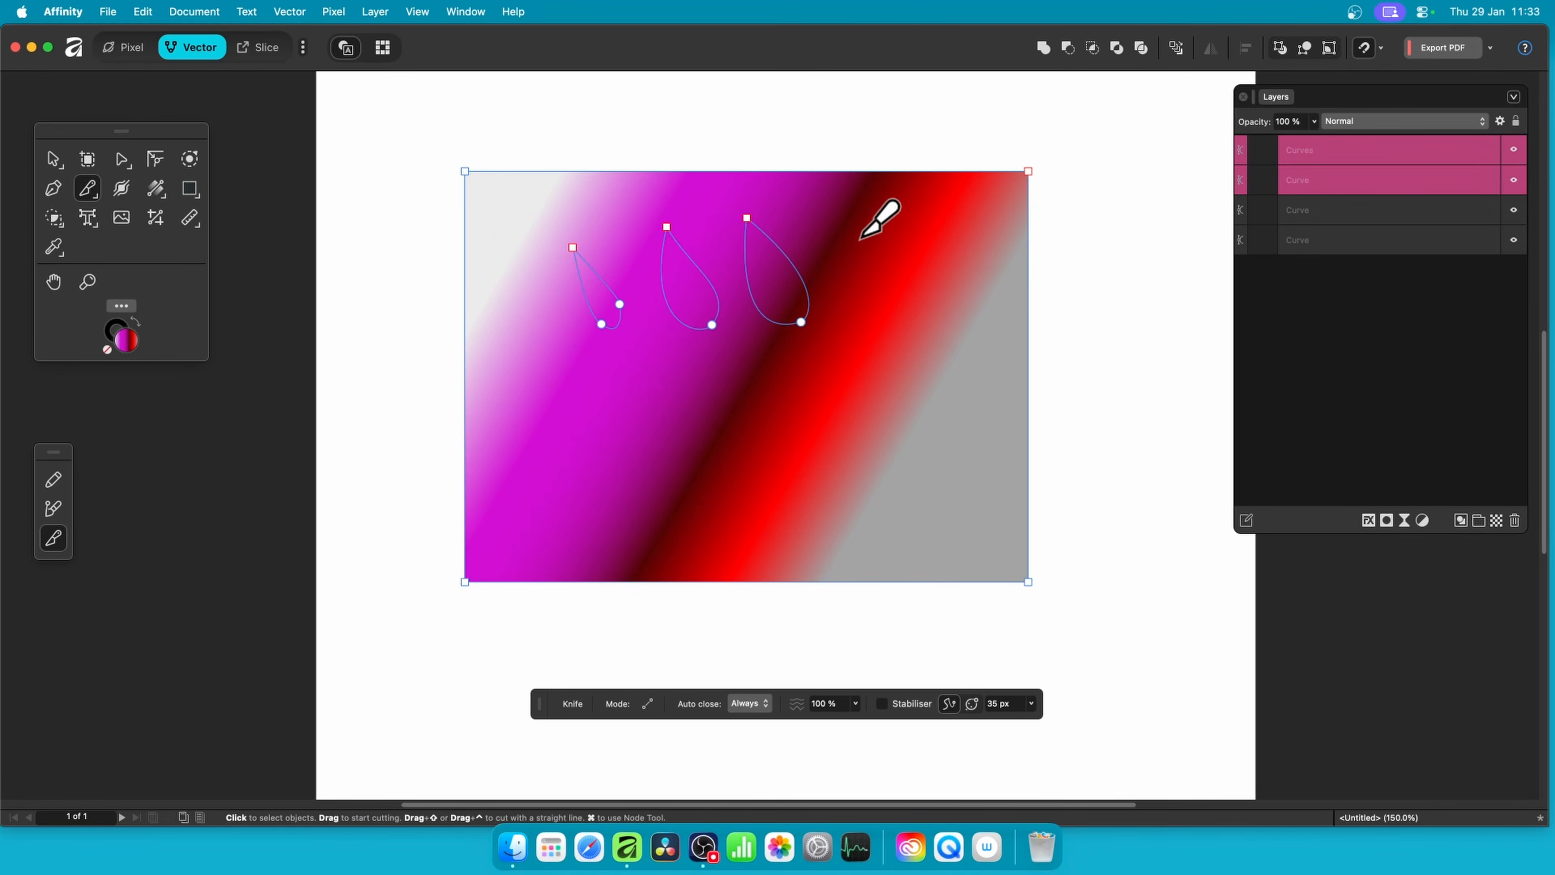
{"action": "mouse_move", "coordinate": [854, 229]}
{"action": "left_mouse_down"}
{"action": "mouse_move", "coordinate": [888, 331]}
{"action": "mouse_move", "coordinate": [853, 229]}
{"action": "left_mouse_up"}
{"action": "mouse_move", "coordinate": [514, 373]}
{"action": "left_mouse_down"}
{"action": "mouse_move", "coordinate": [642, 521]}
{"action": "mouse_move", "coordinate": [652, 508]}
{"action": "mouse_move", "coordinate": [514, 373]}
{"action": "left_mouse_up"}
{"action": "mouse_move", "coordinate": [501, 262]}
{"action": "left_mouse_down"}
{"action": "mouse_move", "coordinate": [617, 433]}
{"action": "mouse_move", "coordinate": [669, 472]}
{"action": "mouse_move", "coordinate": [530, 319]}
{"action": "mouse_move", "coordinate": [501, 262]}
{"action": "mouse_move", "coordinate": [556, 201]}
{"action": "mouse_move", "coordinate": [505, 257]}
{"action": "left_mouse_up"}
{"action": "mouse_move", "coordinate": [816, 356]}
{"action": "left_mouse_down"}
{"action": "mouse_move", "coordinate": [729, 411]}
{"action": "mouse_move", "coordinate": [705, 488]}
{"action": "mouse_move", "coordinate": [791, 430]}
{"action": "mouse_move", "coordinate": [817, 356]}
{"action": "left_mouse_up"}
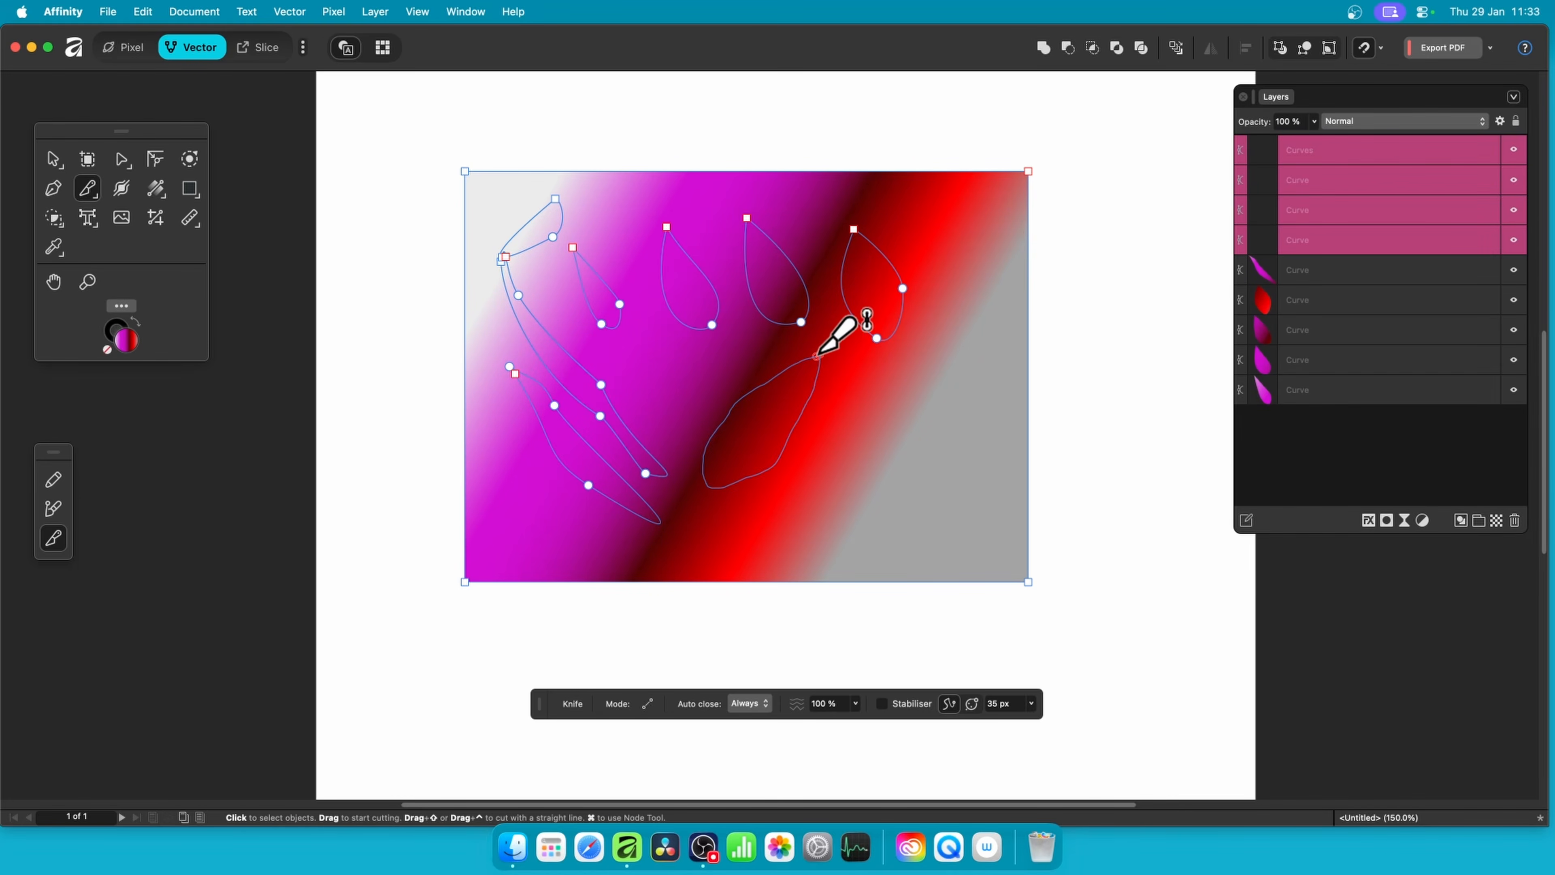
{"action": "mouse_move", "coordinate": [883, 398]}
{"action": "left_mouse_down"}
{"action": "mouse_move", "coordinate": [849, 469]}
{"action": "mouse_move", "coordinate": [915, 437]}
{"action": "mouse_move", "coordinate": [882, 398]}
{"action": "left_mouse_up"}
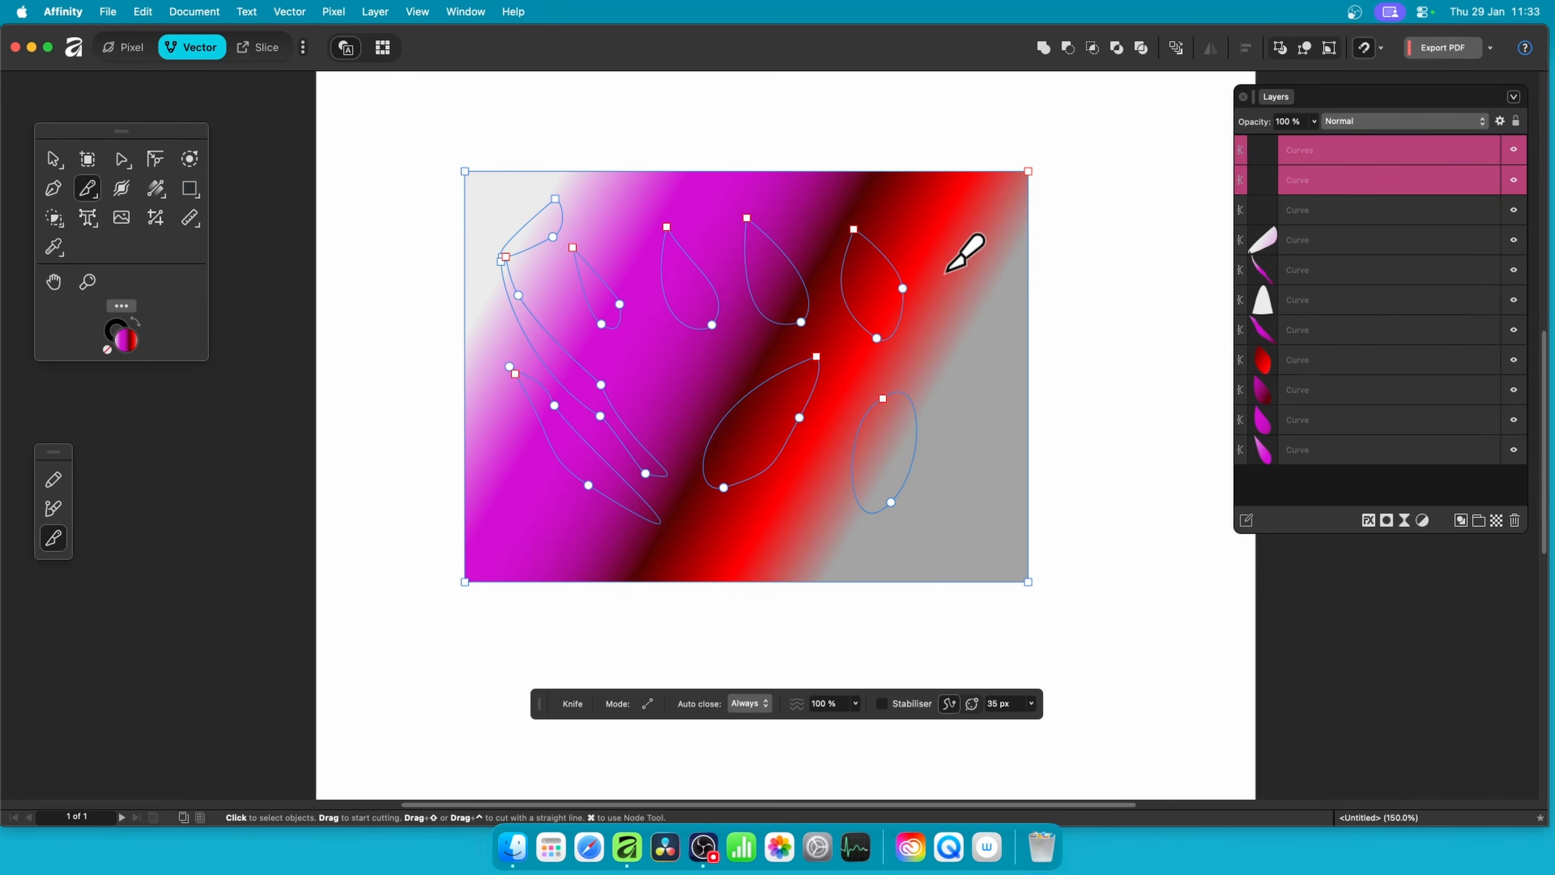
{"action": "mouse_move", "coordinate": [946, 273]}
{"action": "left_mouse_down"}
{"action": "mouse_move", "coordinate": [944, 353]}
{"action": "mouse_move", "coordinate": [968, 301]}
{"action": "mouse_move", "coordinate": [947, 272]}
{"action": "left_mouse_up"}
{"action": "mouse_move", "coordinate": [962, 217]}
{"action": "left_mouse_down"}
{"action": "mouse_move", "coordinate": [1004, 201]}
{"action": "mouse_move", "coordinate": [965, 215]}
{"action": "left_mouse_up"}
{"action": "mouse_move", "coordinate": [941, 392]}
{"action": "left_mouse_down"}
{"action": "mouse_move", "coordinate": [976, 489]}
{"action": "mouse_move", "coordinate": [944, 386]}
{"action": "left_mouse_up"}
{"action": "mouse_move", "coordinate": [799, 468]}
{"action": "left_mouse_down"}
{"action": "mouse_move", "coordinate": [780, 549]}
{"action": "mouse_move", "coordinate": [822, 537]}
{"action": "mouse_move", "coordinate": [801, 469]}
{"action": "left_mouse_up"}
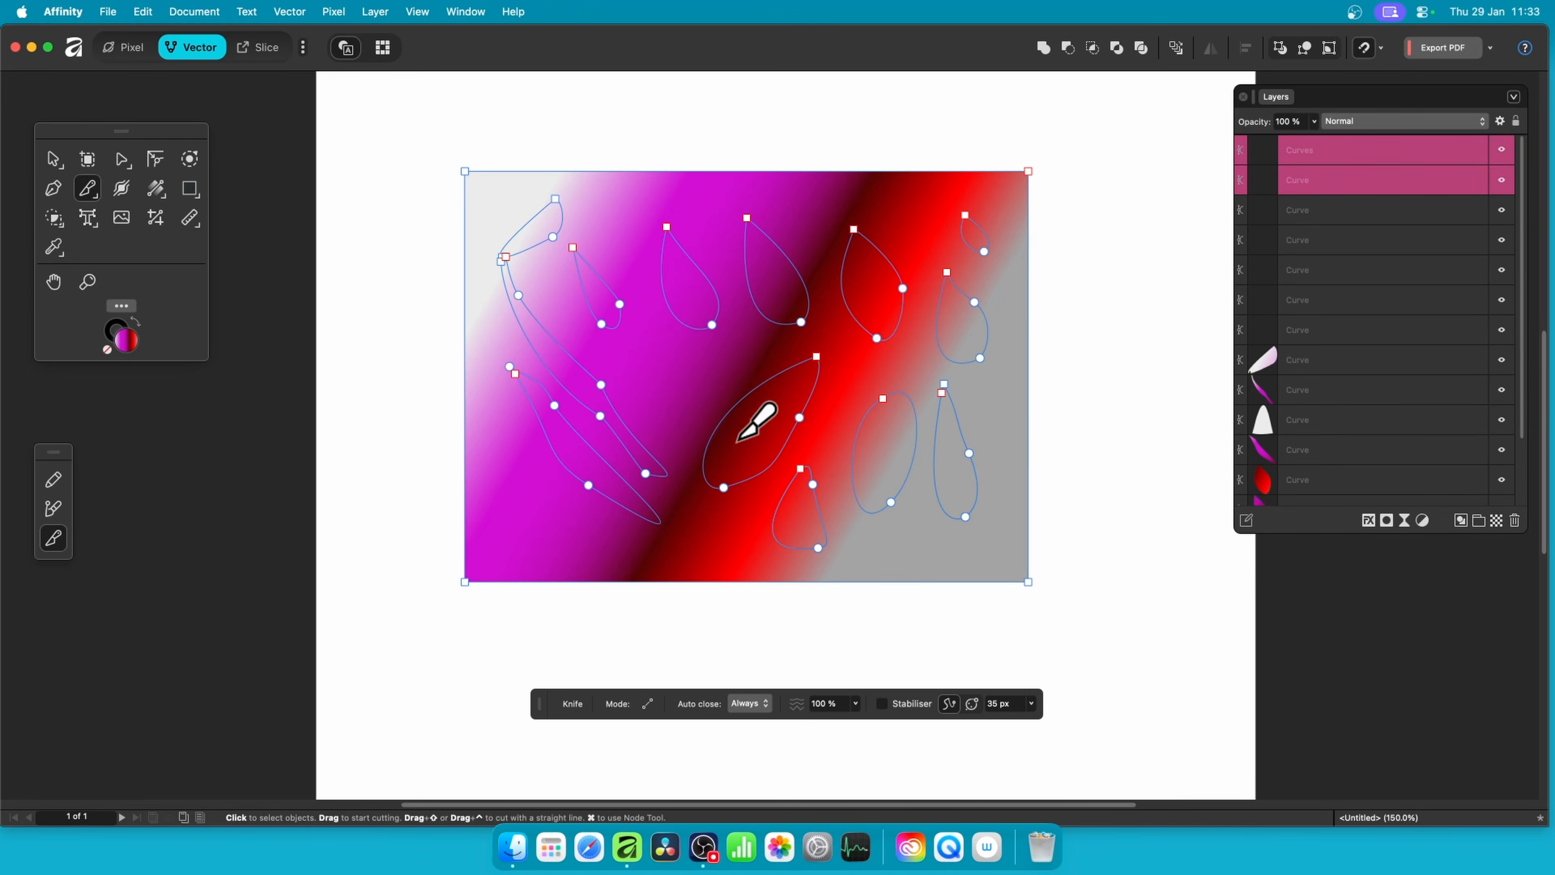
{"action": "mouse_move", "coordinate": [661, 356]}
{"action": "left_mouse_down"}
{"action": "mouse_move", "coordinate": [692, 392]}
{"action": "mouse_move", "coordinate": [670, 428]}
{"action": "mouse_move", "coordinate": [661, 357]}
{"action": "left_mouse_up"}
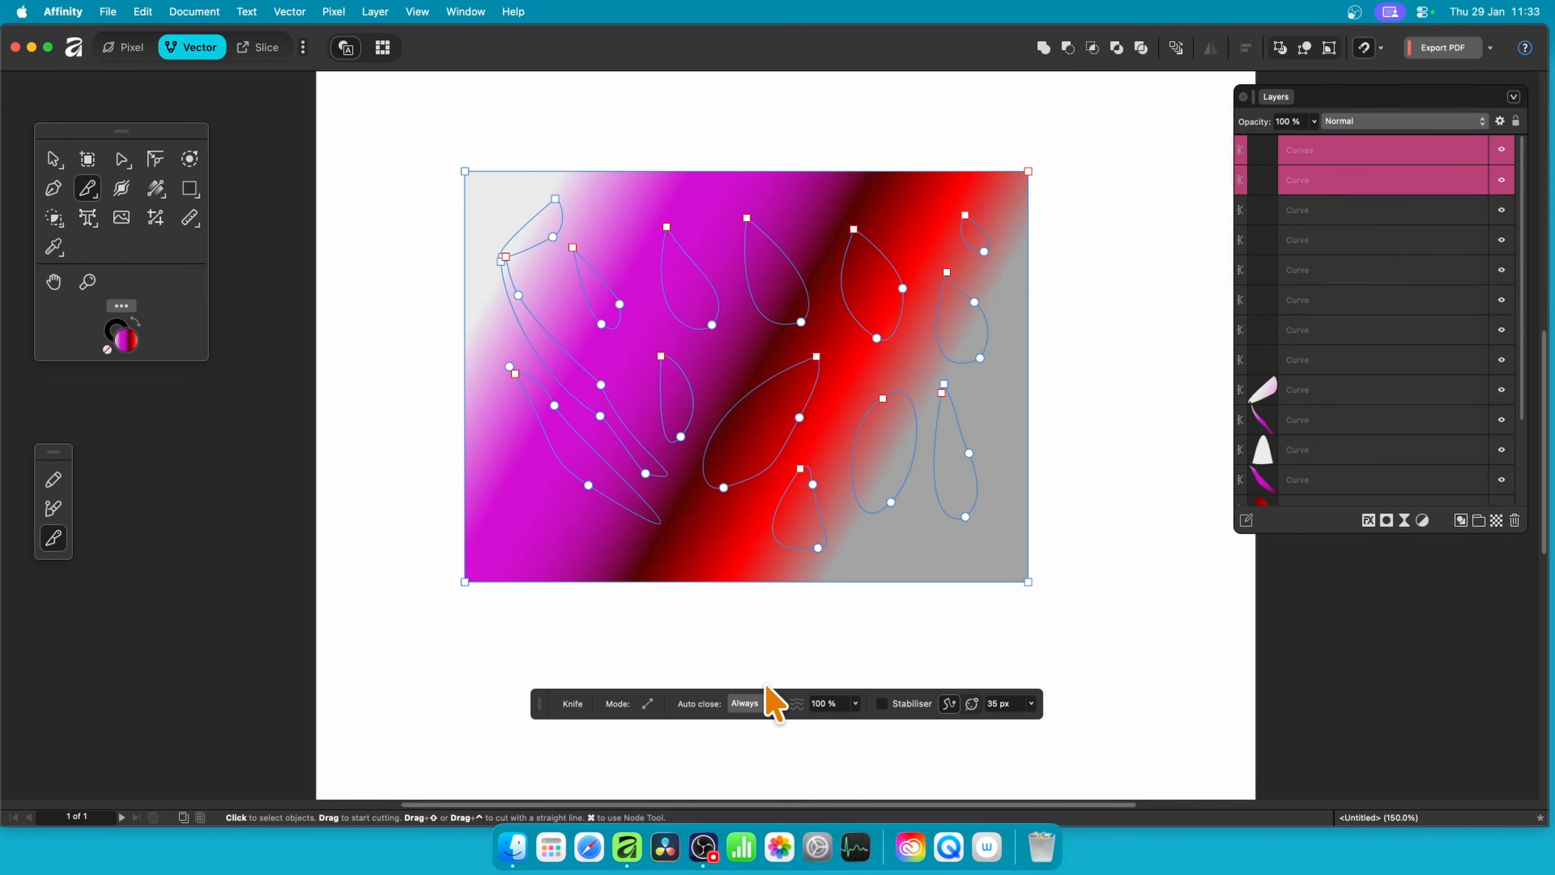
{"action": "mouse_move", "coordinate": [502, 477]}
{"action": "left_mouse_down"}
{"action": "mouse_move", "coordinate": [533, 532]}
{"action": "mouse_move", "coordinate": [520, 484]}
{"action": "left_mouse_up"}
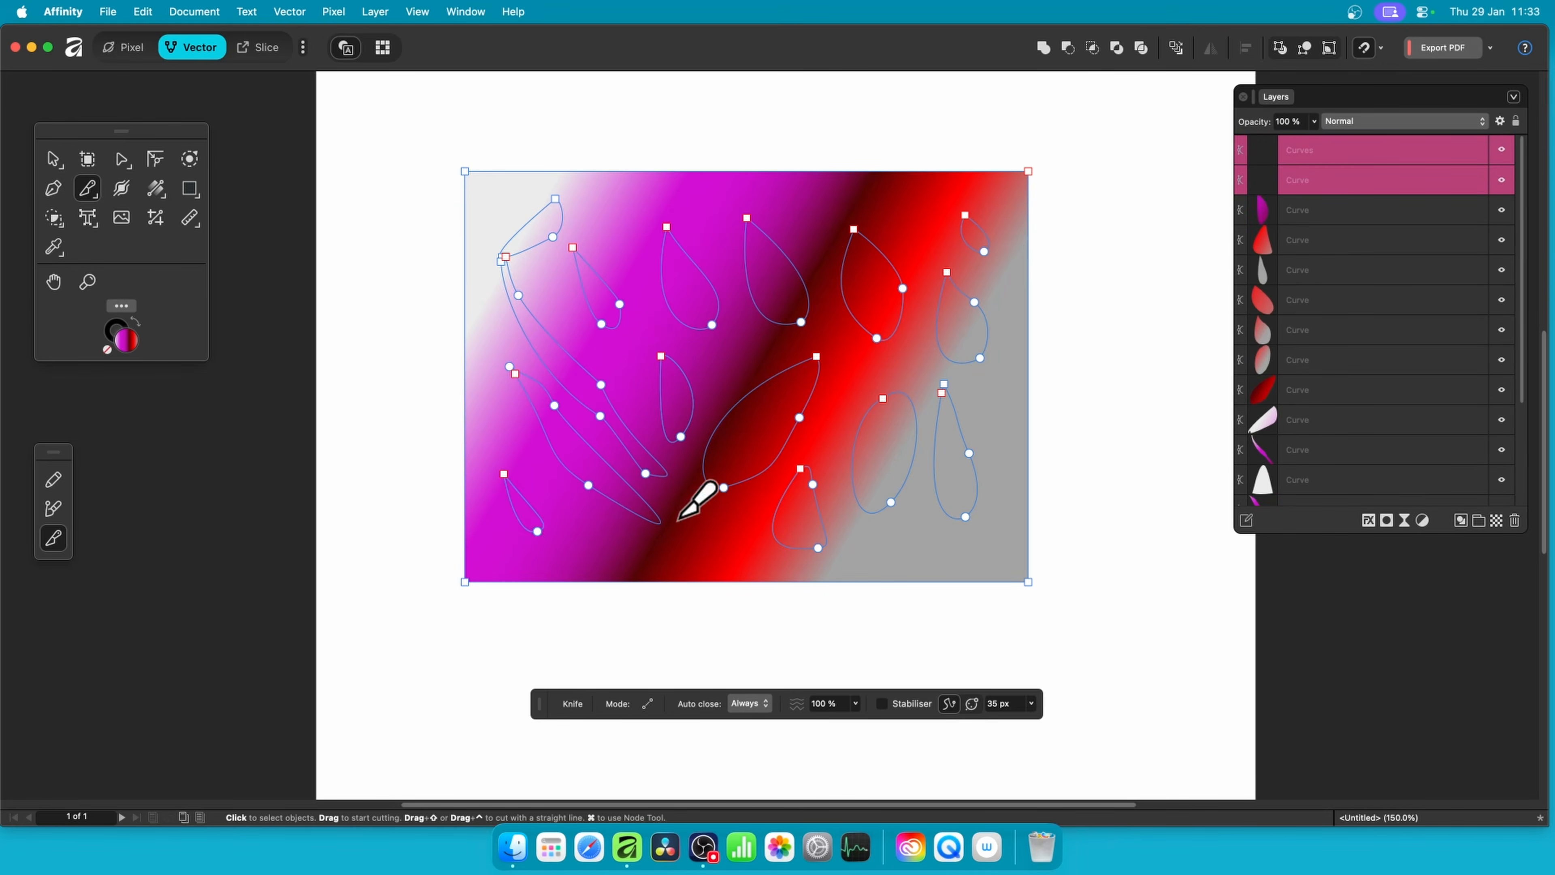
{"action": "mouse_move", "coordinate": [601, 230]}
{"action": "left_mouse_down"}
{"action": "mouse_move", "coordinate": [631, 255]}
{"action": "mouse_move", "coordinate": [612, 218]}
{"action": "left_mouse_up"}
{"action": "mouse_move", "coordinate": [798, 214]}
{"action": "left_mouse_down"}
{"action": "mouse_move", "coordinate": [809, 242]}
{"action": "mouse_move", "coordinate": [799, 215]}
{"action": "left_mouse_up"}
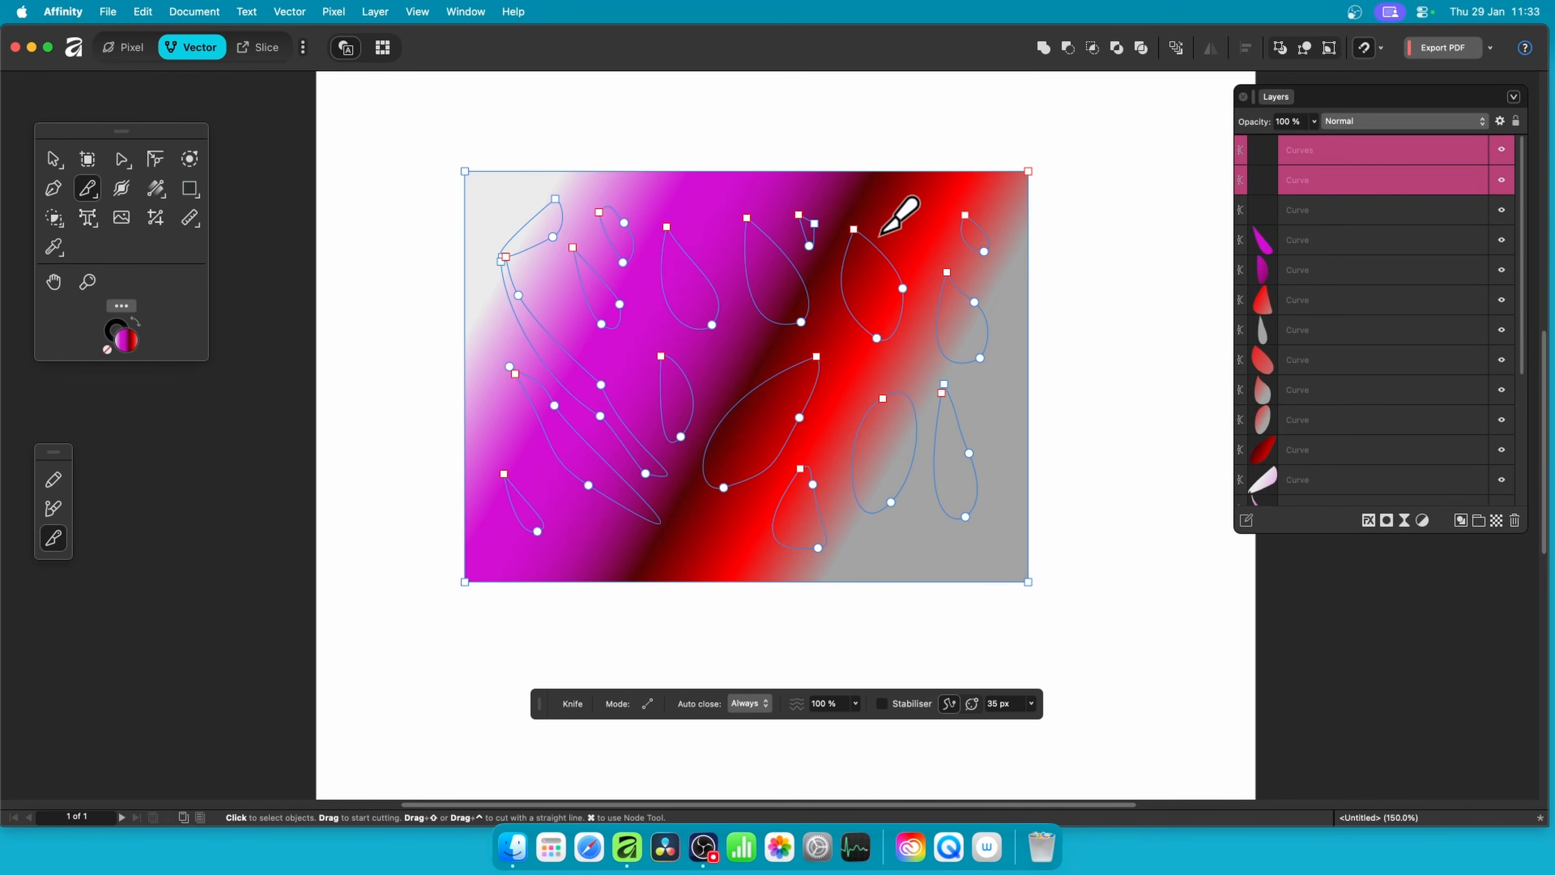
{"action": "left_click_drag", "start_coordinate": [716, 527], "coordinate": [733, 525]}
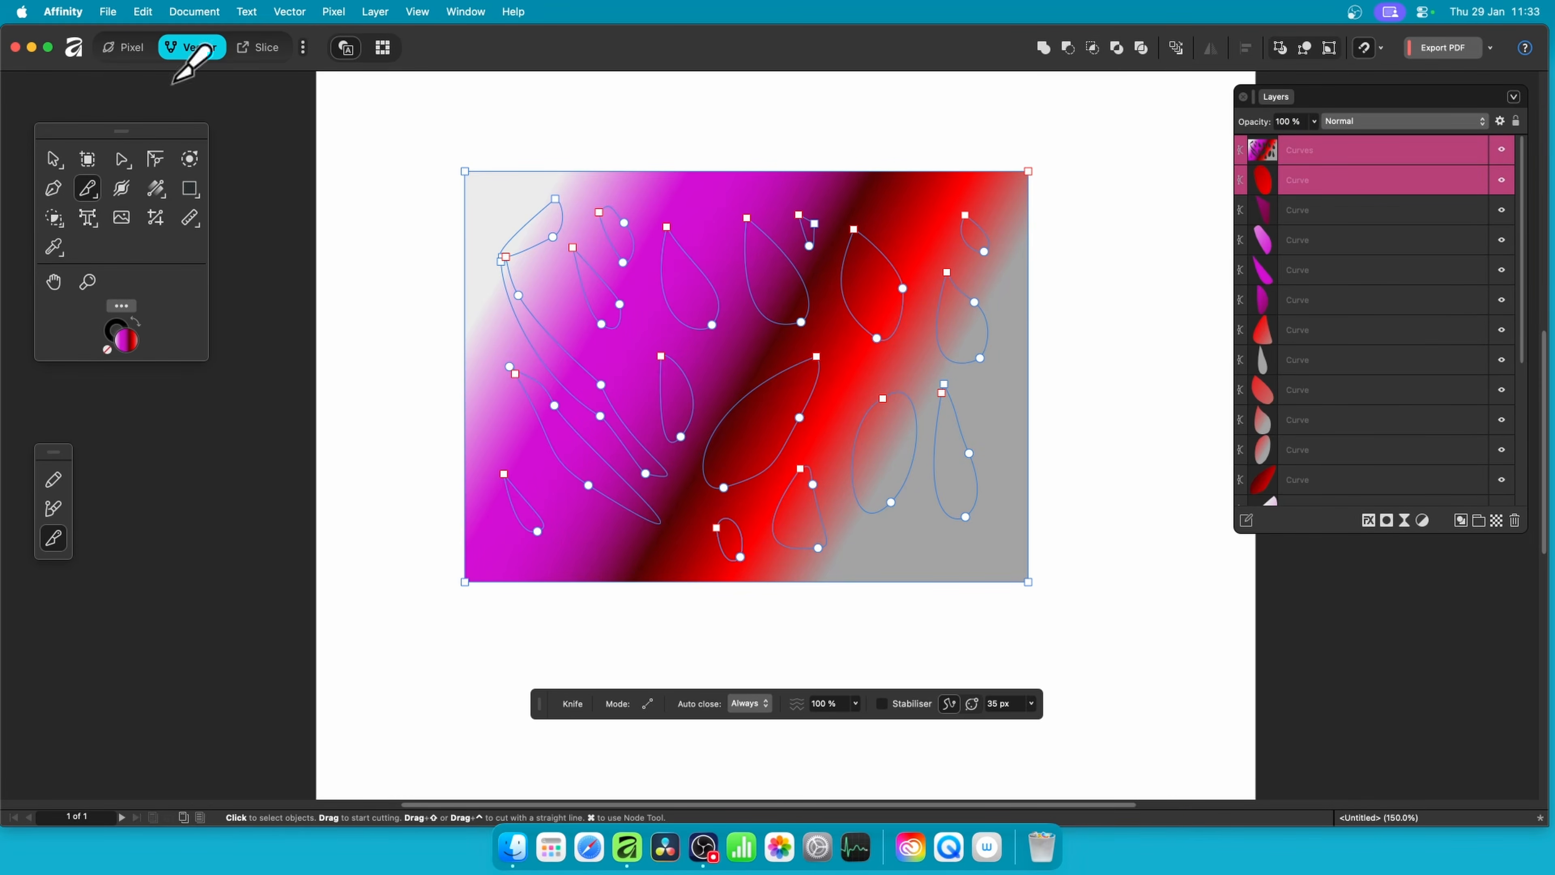
- Select every curve layer of the cut rectangle, from the gradient Curves layer down to the last cut shape
{"action": "scroll", "coordinate": [1390, 466], "scroll_direction": "down", "scroll_amount": 4}
{"action": "scroll", "coordinate": [1398, 456], "scroll_direction": "down", "scroll_amount": 1}
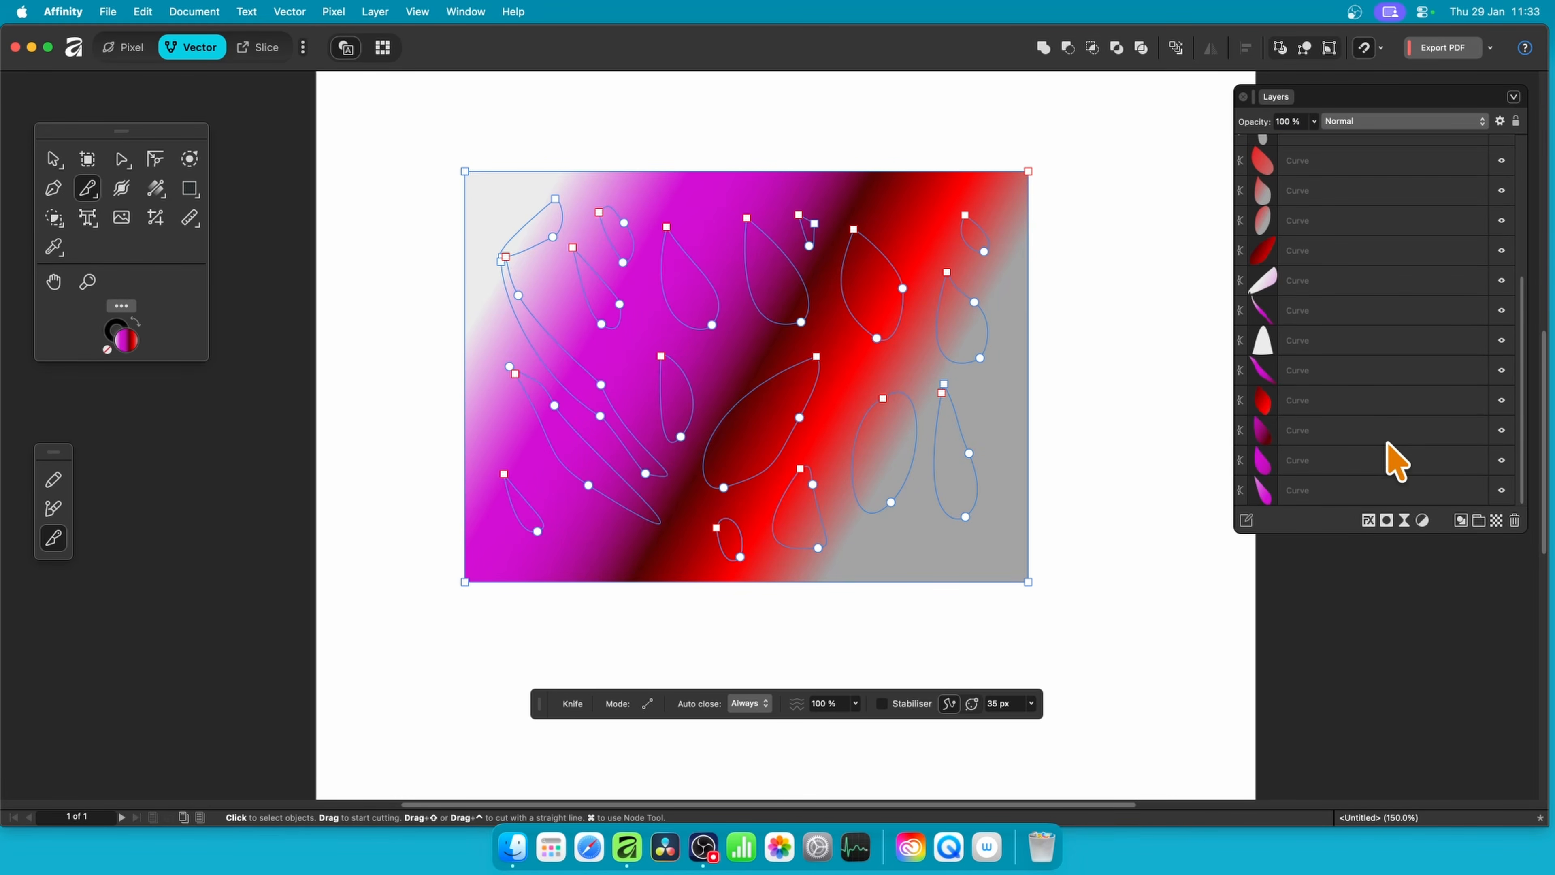
{"action": "left_click", "coordinate": [1309, 501], "text": "shift"}
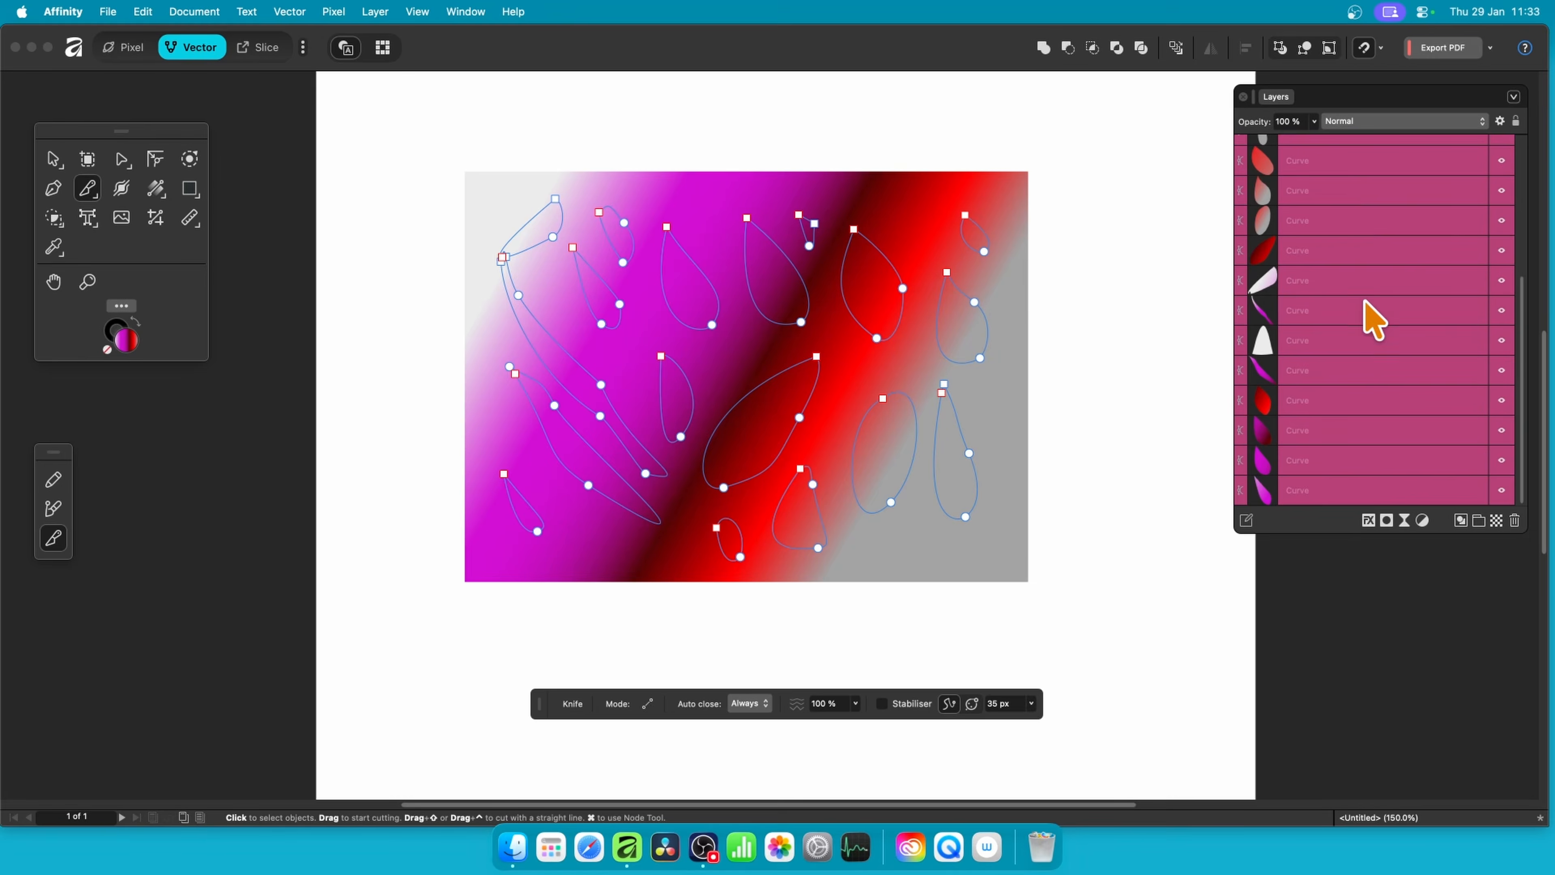
{"action": "scroll", "coordinate": [1364, 325], "scroll_direction": "up", "scroll_amount": 5}
{"action": "left_click", "coordinate": [1341, 172]}
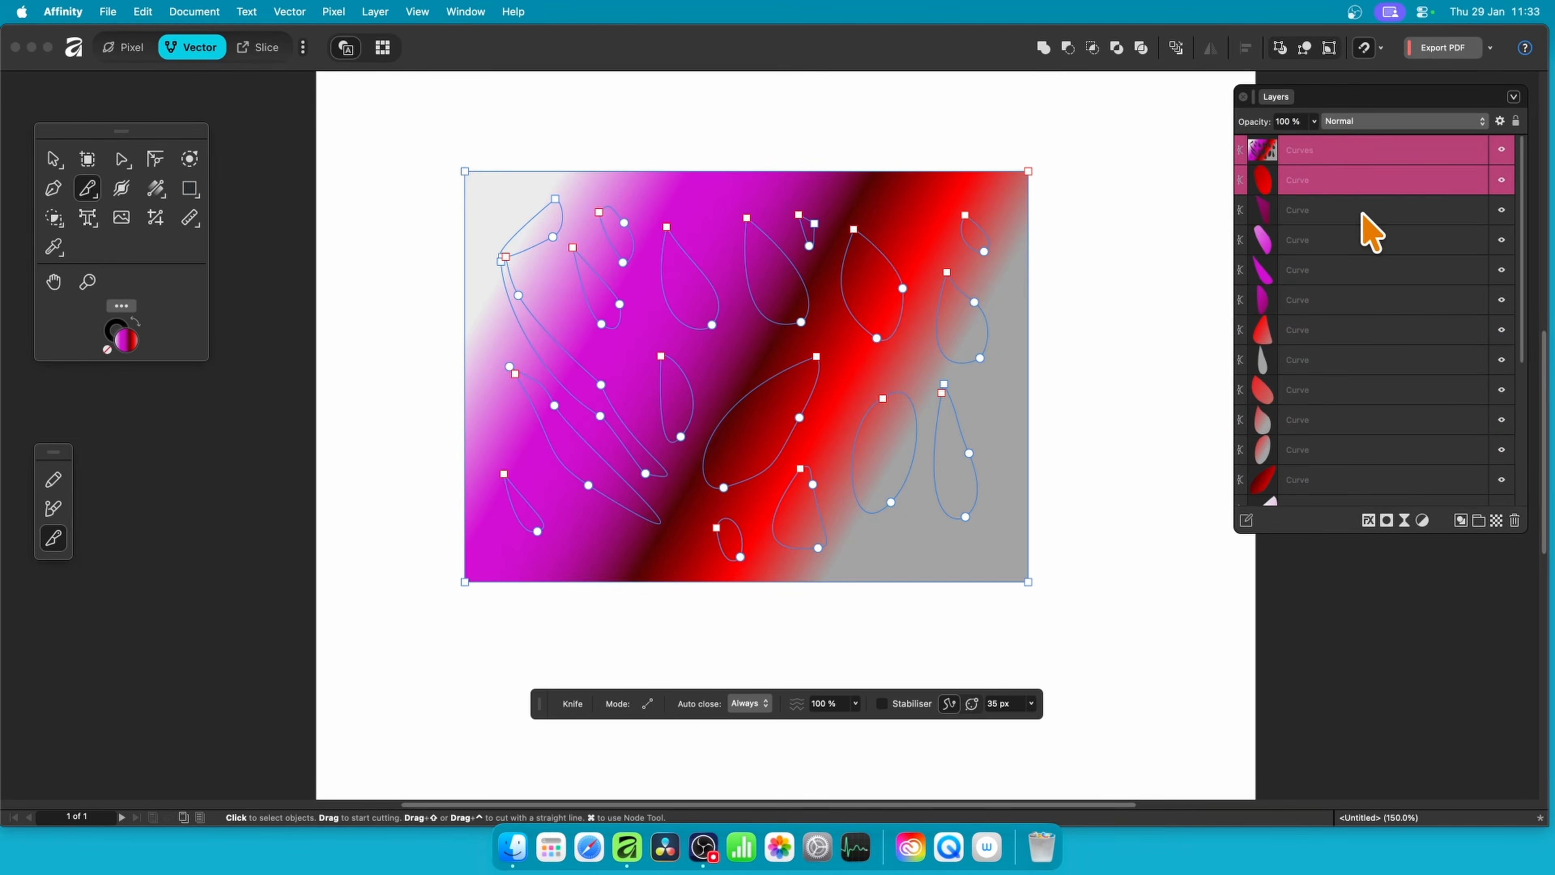
{"action": "left_click", "coordinate": [1363, 214]}
{"action": "left_click", "coordinate": [1324, 158]}
{"action": "scroll", "coordinate": [1347, 413], "scroll_direction": "down", "scroll_amount": 5}
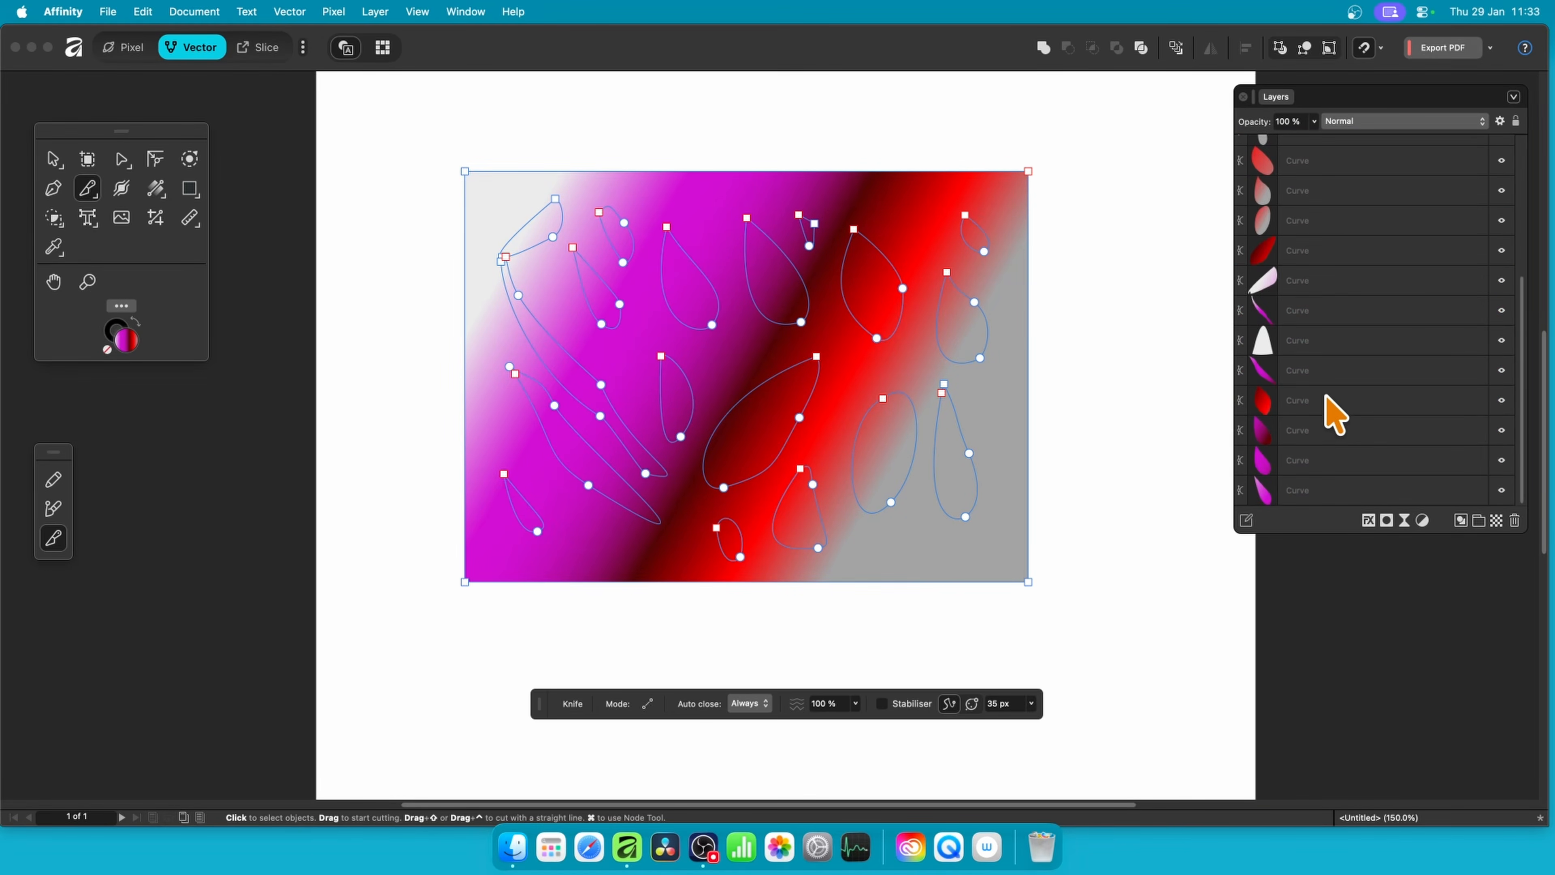
{"action": "left_click", "coordinate": [1296, 490], "text": "shift"}
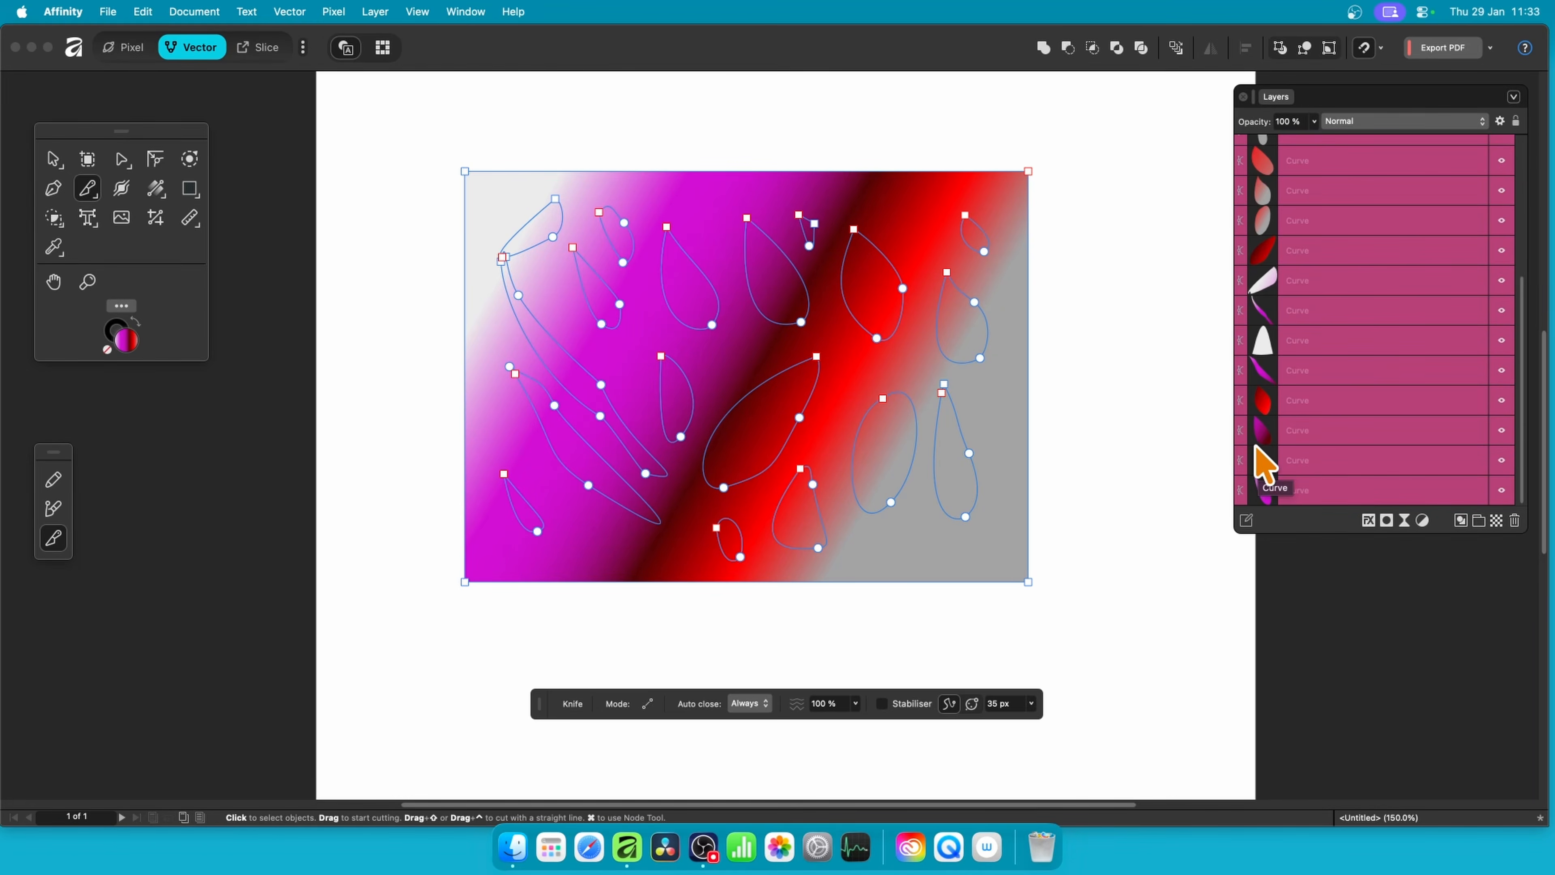
- Apply a 3D layer effect to the selected curves and raise its radius to 100 px
{"action": "left_click", "coordinate": [1369, 522]}
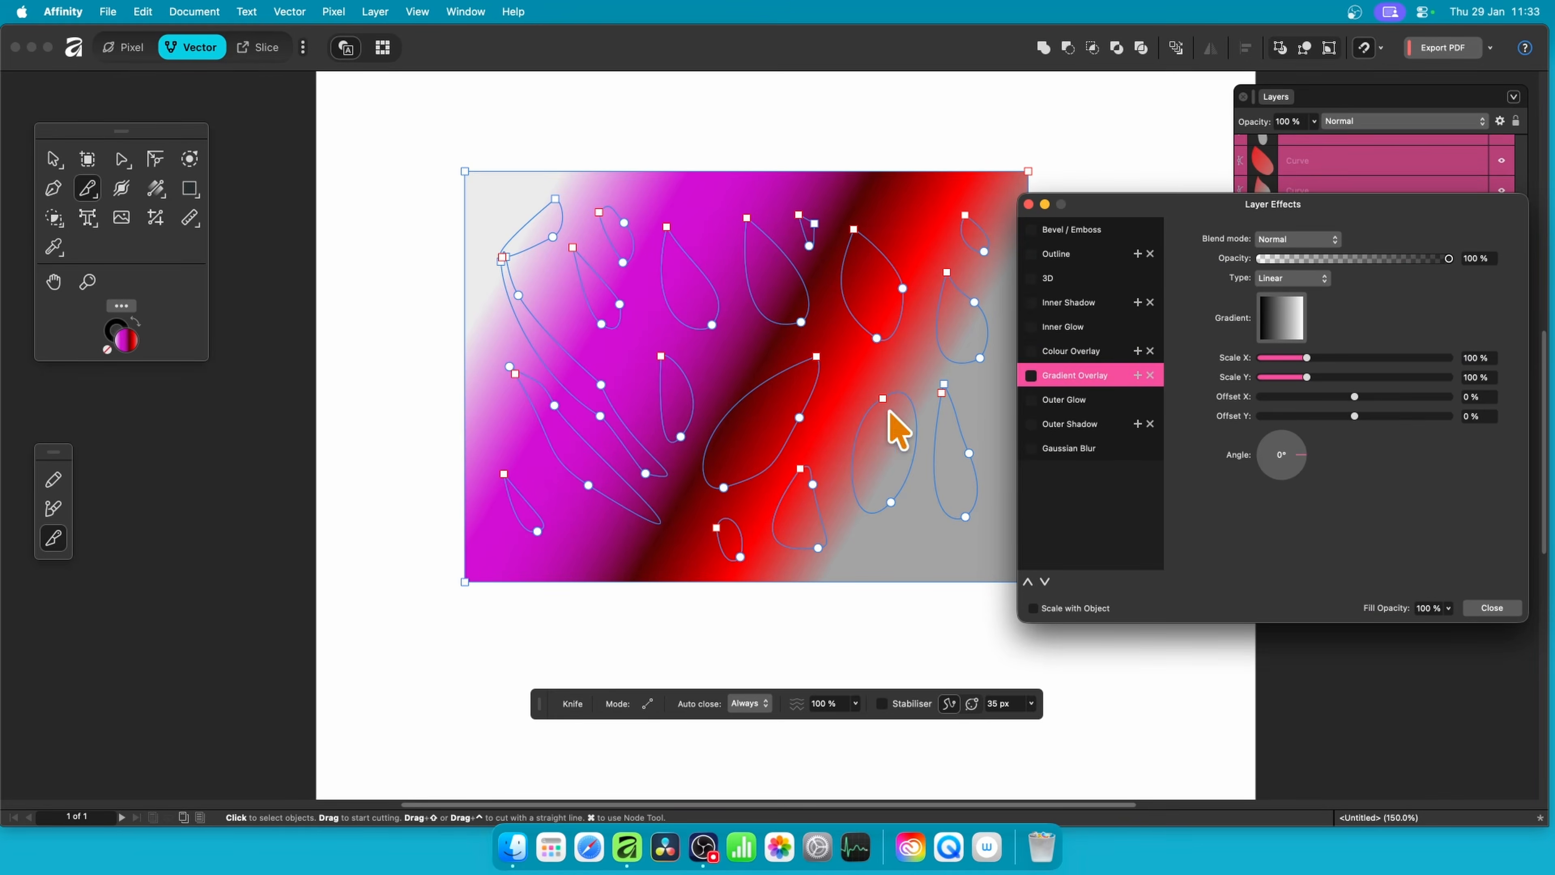
{"action": "left_click", "coordinate": [1034, 278]}
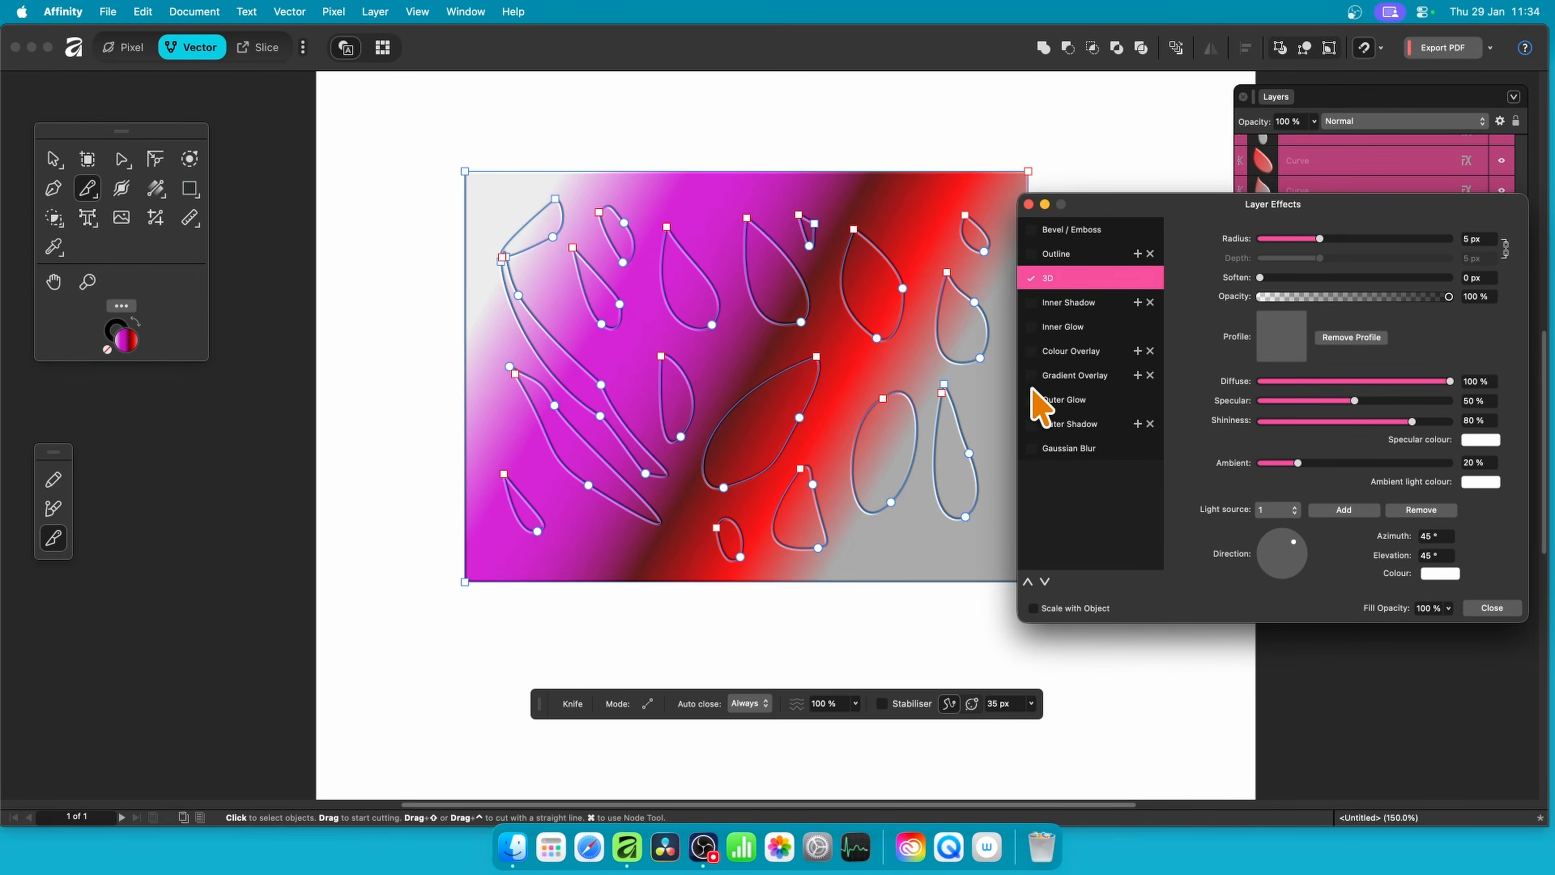
{"action": "left_click", "coordinate": [1339, 239]}
{"action": "left_click_drag", "start_coordinate": [1355, 240], "coordinate": [1456, 241]}
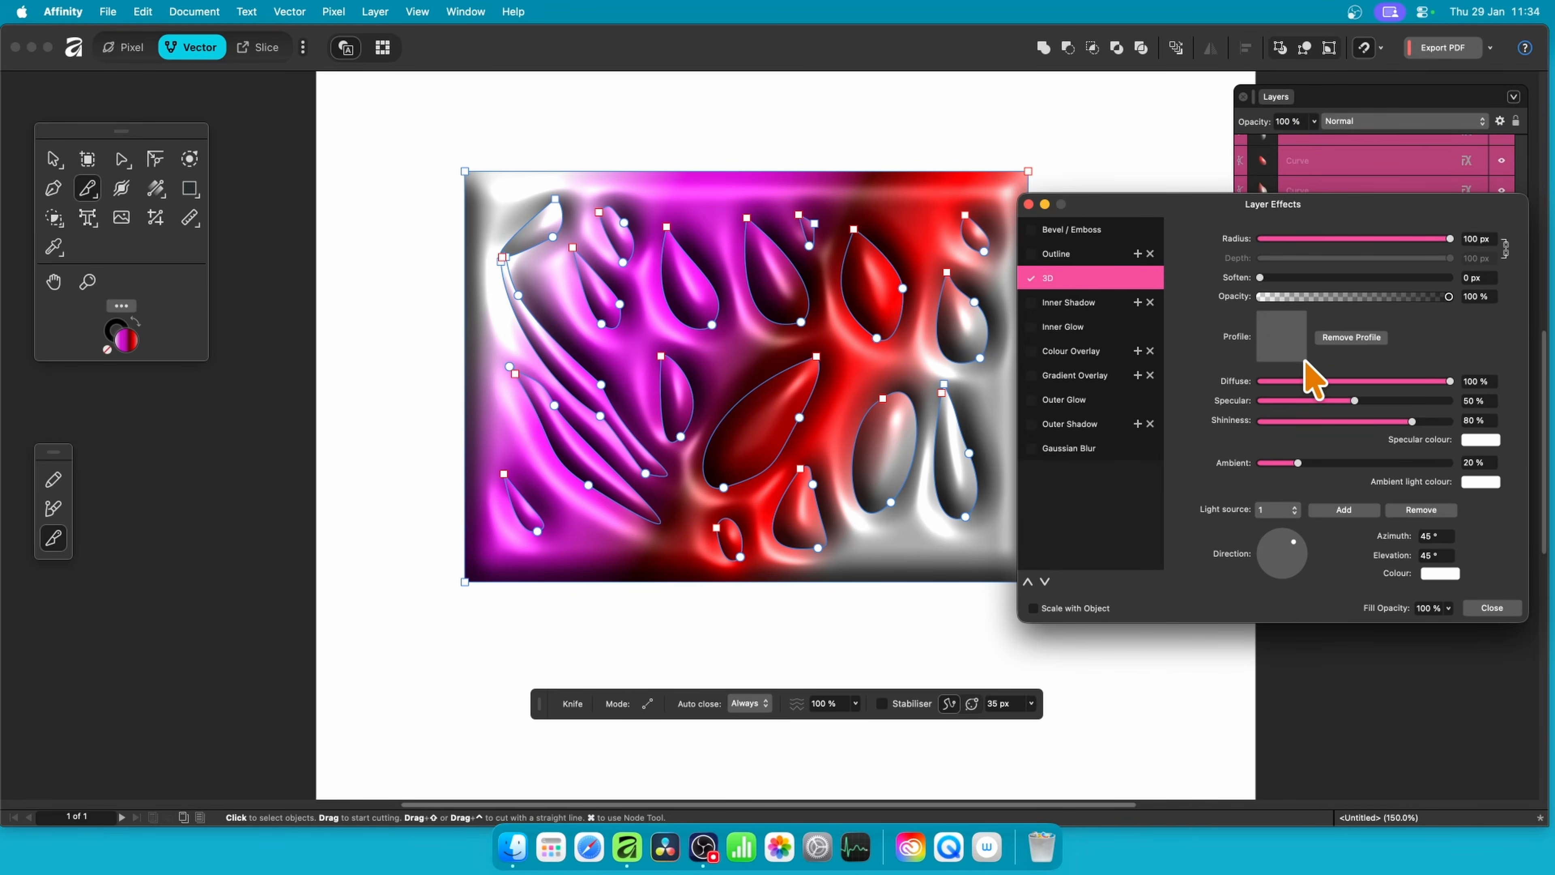
- Give the 3D effect a standard concave profile, reshape its curve into two humps with a deep dip near the end, and close the effects
{"action": "left_click", "coordinate": [1280, 346]}
{"action": "left_click", "coordinate": [1347, 597]}
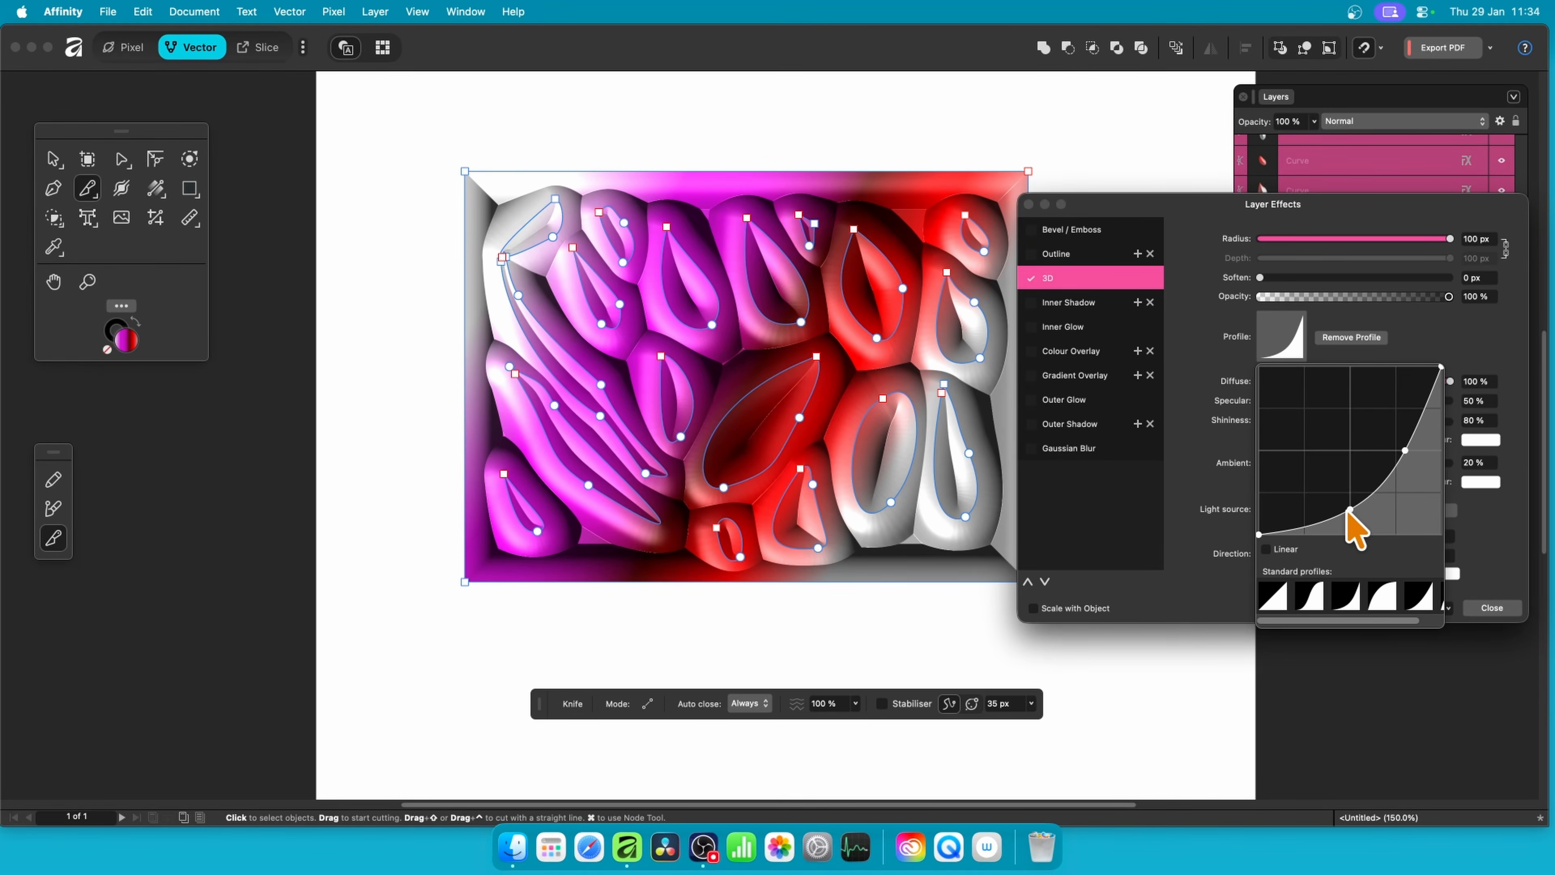
{"action": "mouse_move", "coordinate": [1351, 510]}
{"action": "left_mouse_down"}
{"action": "mouse_move", "coordinate": [1328, 429]}
{"action": "mouse_move", "coordinate": [1355, 484]}
{"action": "left_mouse_up"}
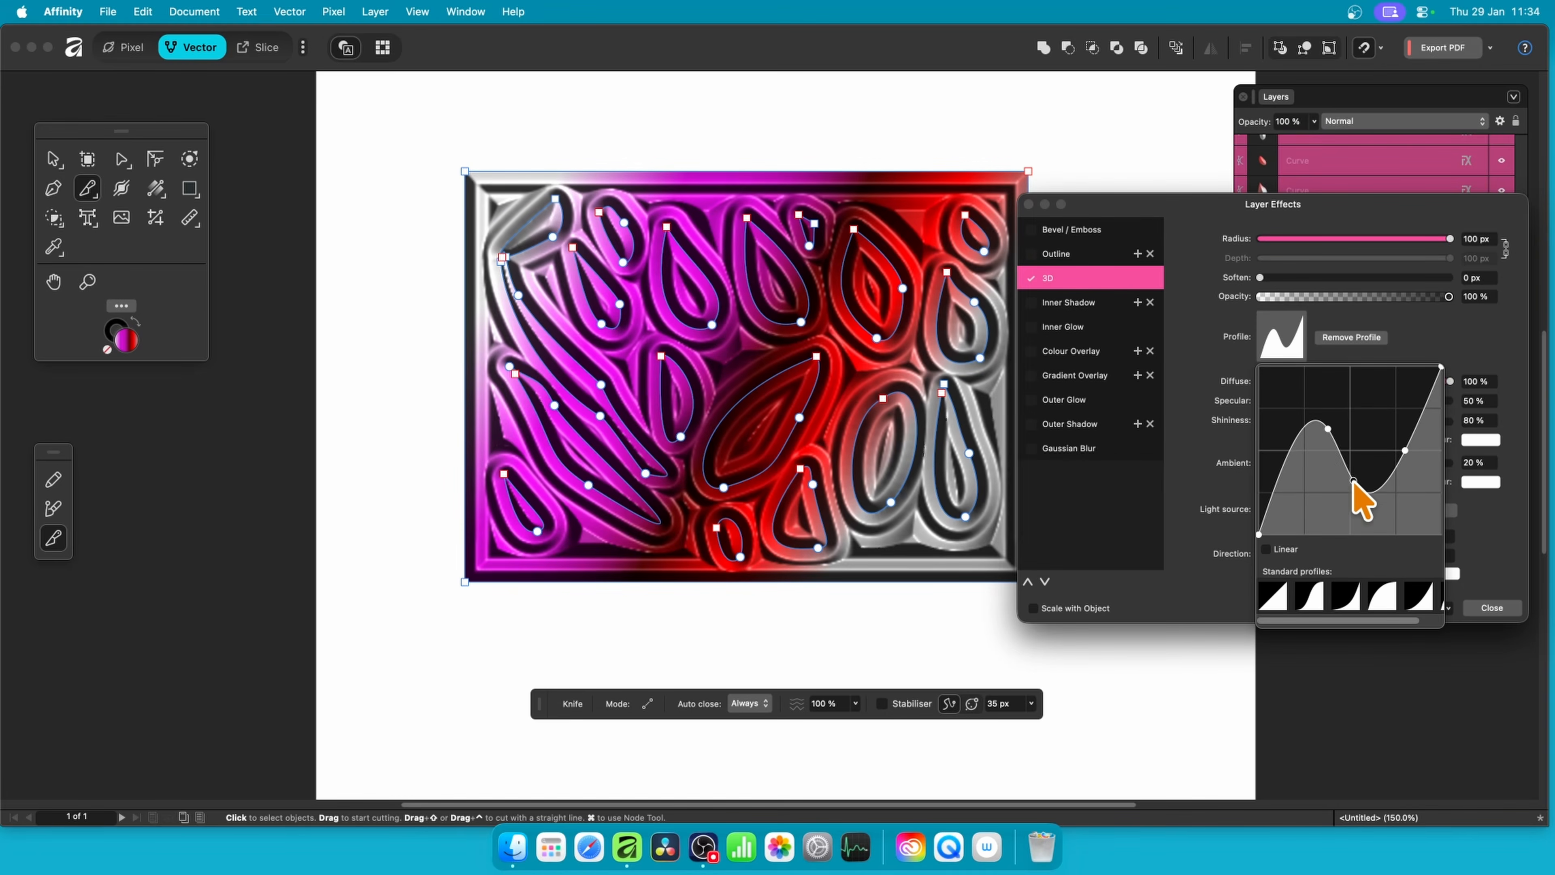
{"action": "left_click_drag", "start_coordinate": [1416, 427], "coordinate": [1422, 507]}
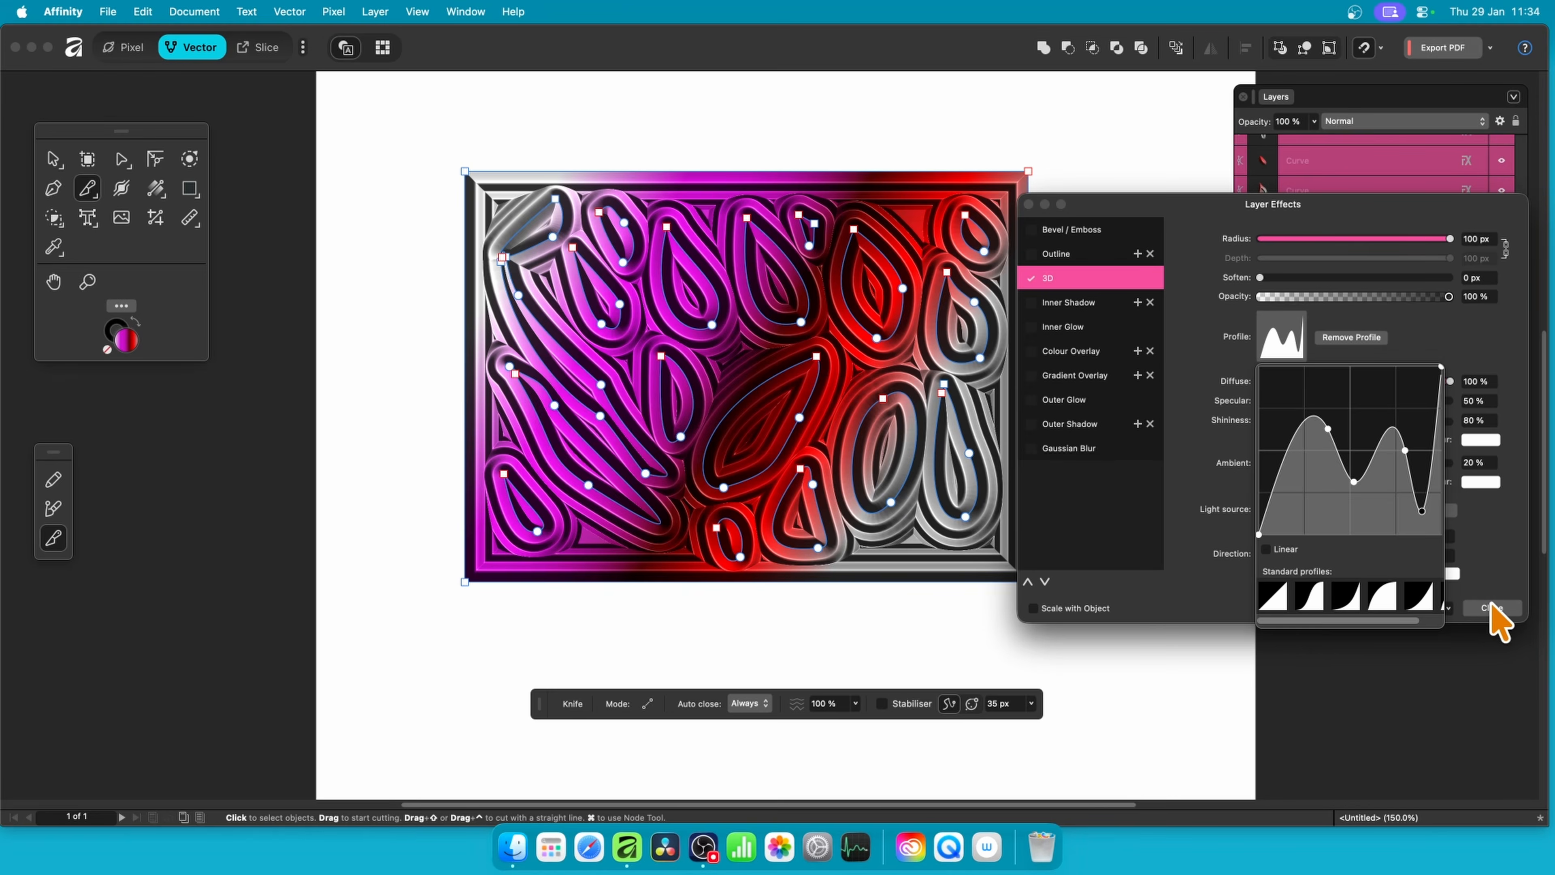
{"action": "left_click", "coordinate": [1494, 347]}
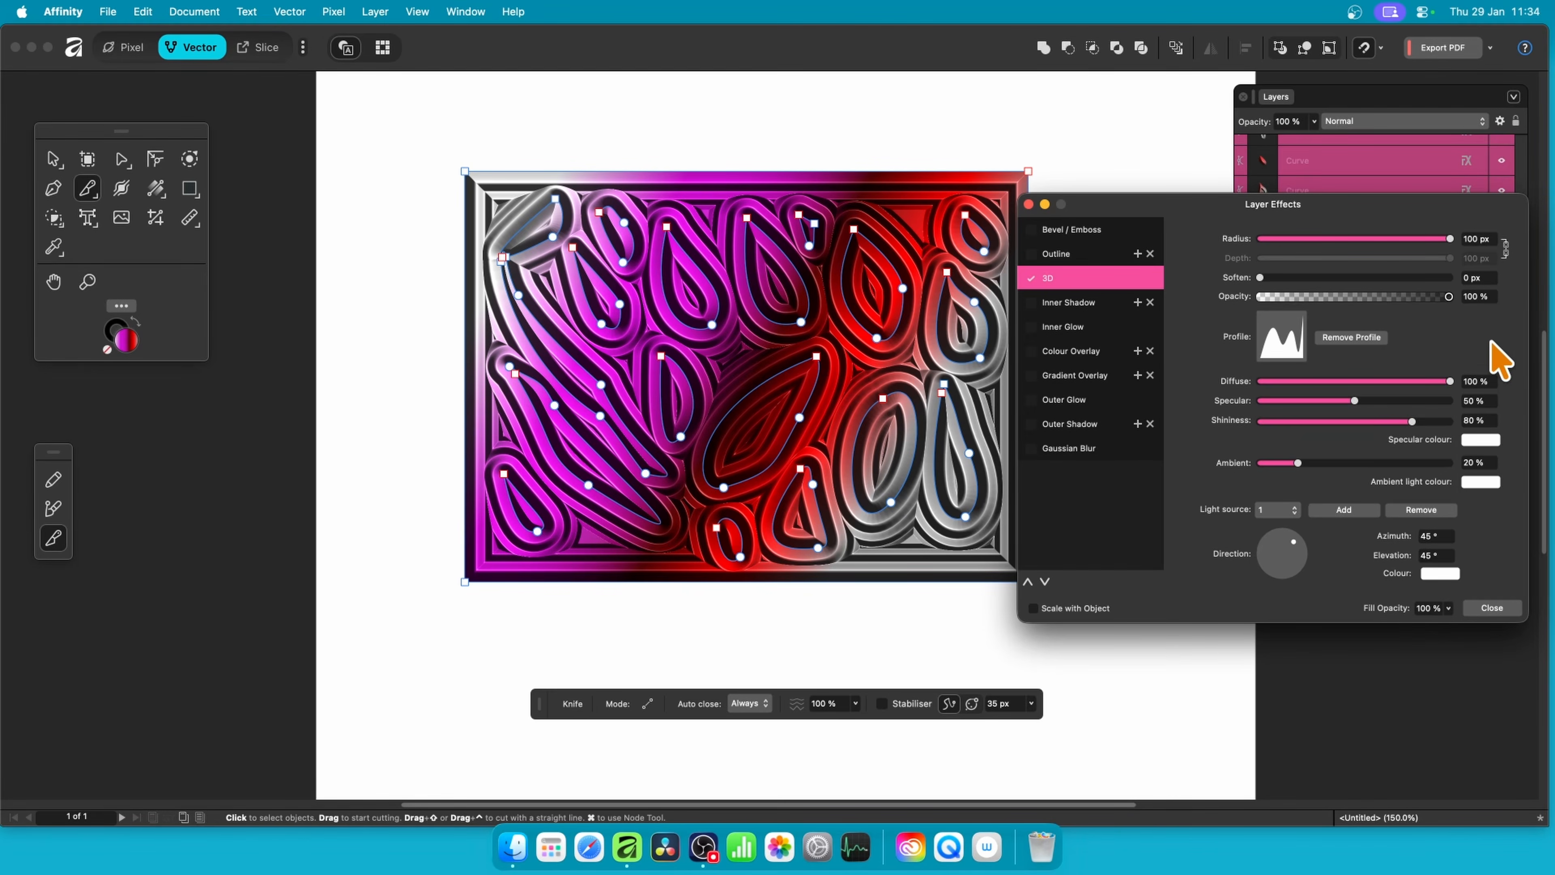
{"action": "left_click", "coordinate": [1494, 609]}
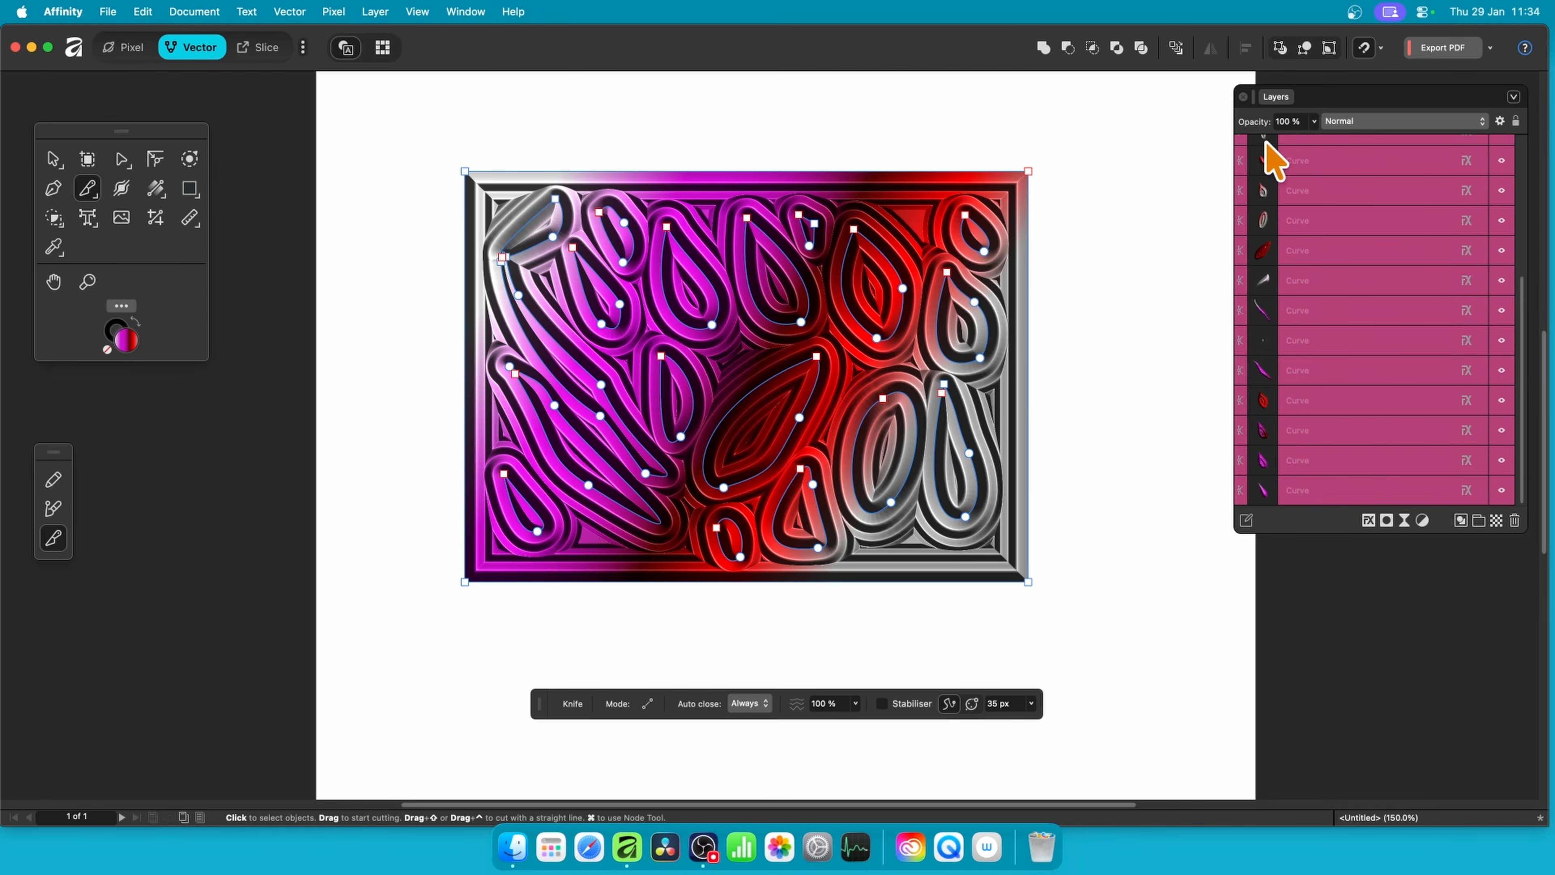
- Group all the selected curve layers and rasterise the group into one pixel layer
{"action": "scroll", "coordinate": [1524, 383], "scroll_direction": "up", "scroll_amount": 10}
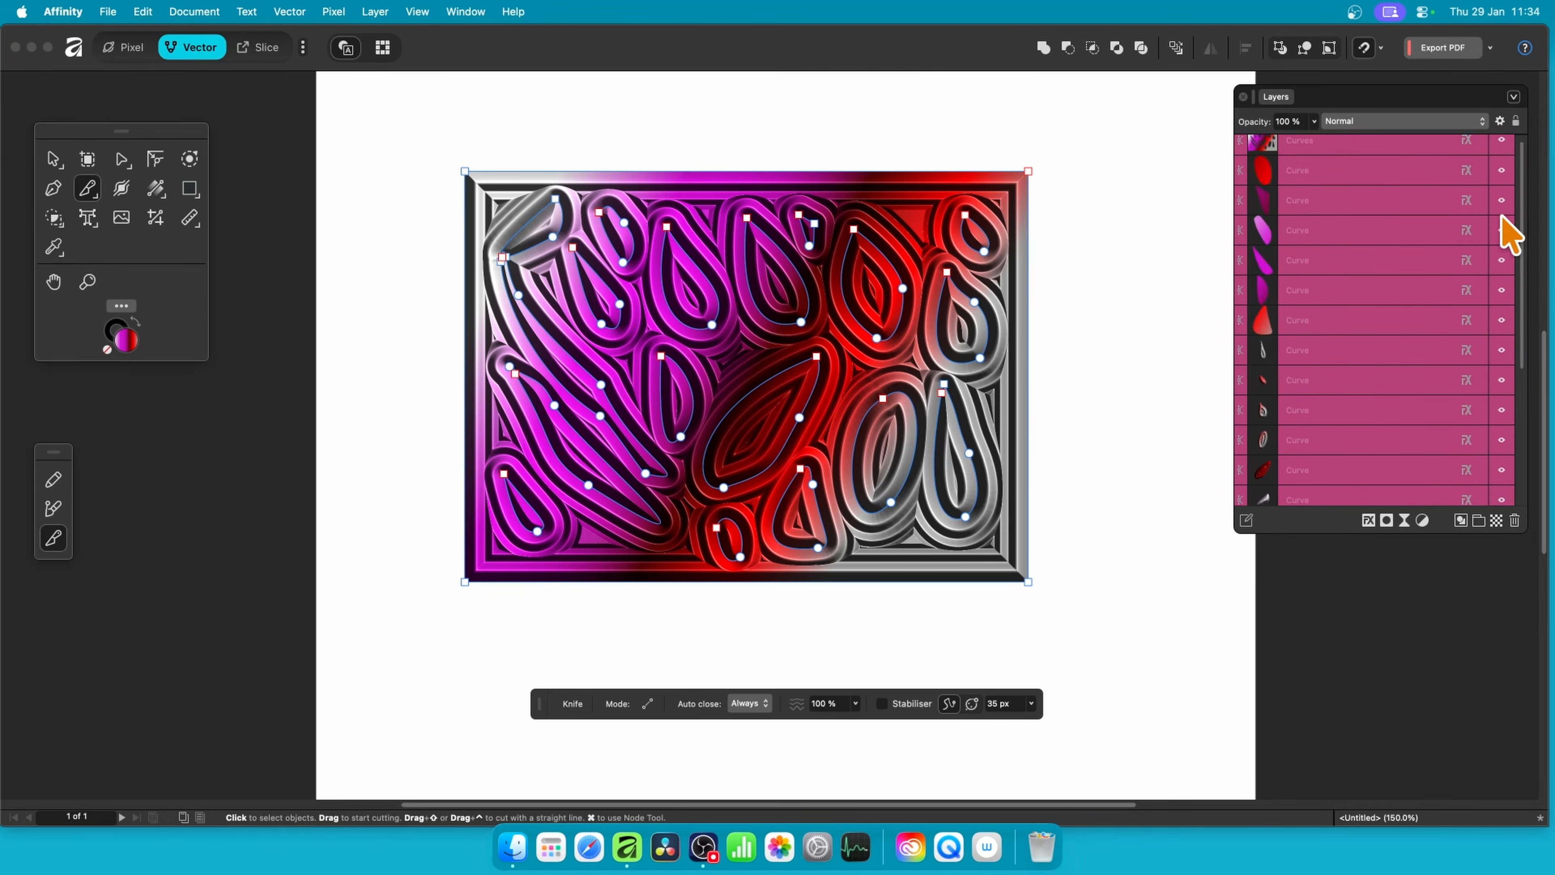
{"action": "right_click", "coordinate": [1336, 155]}
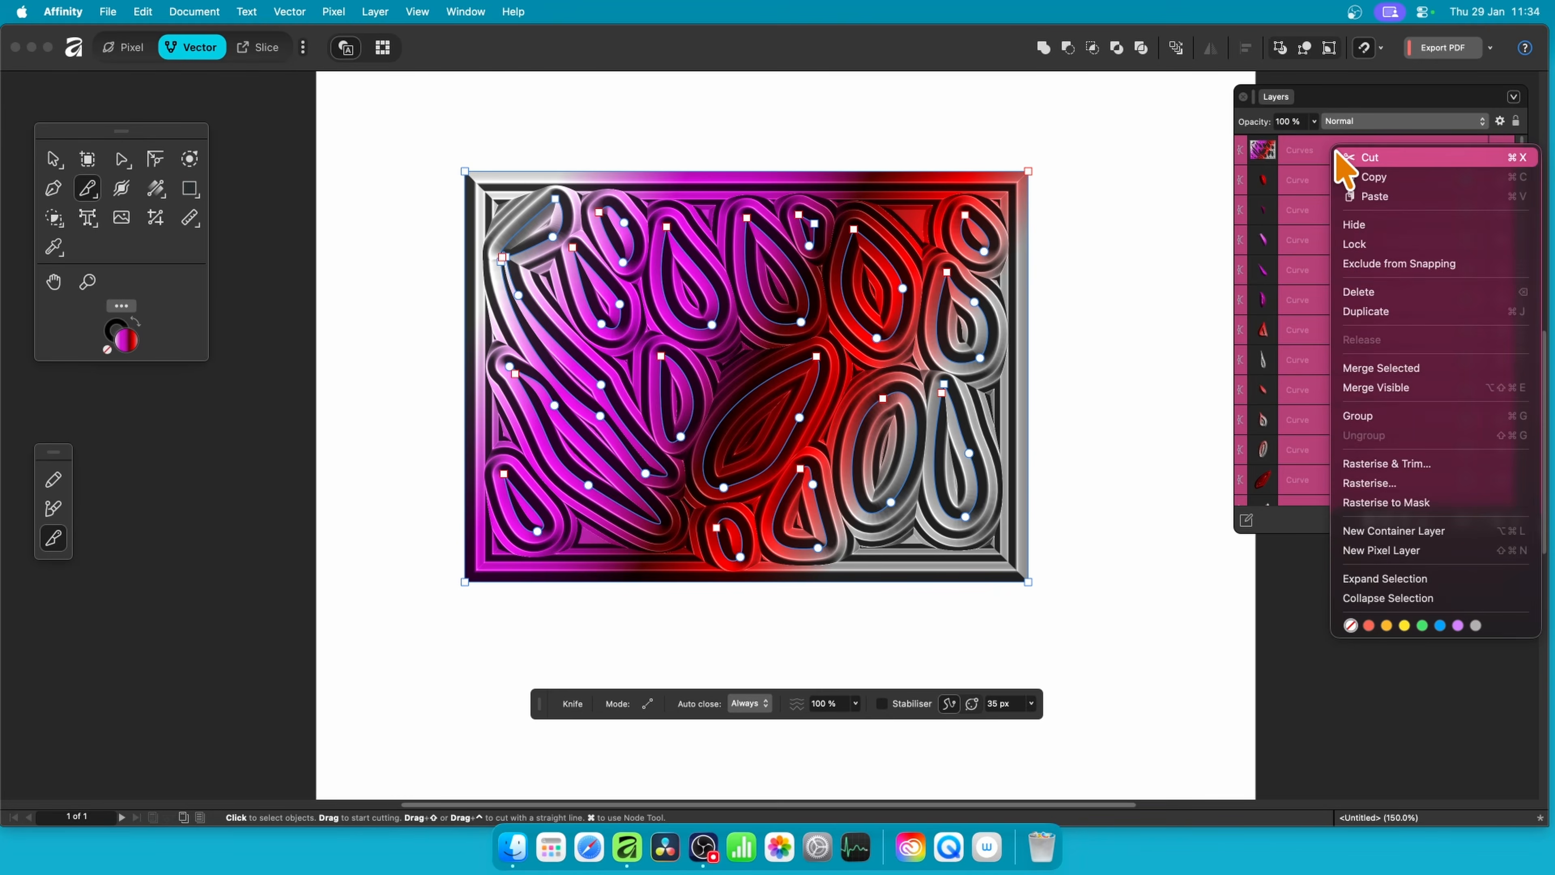
{"action": "left_click", "coordinate": [1380, 418]}
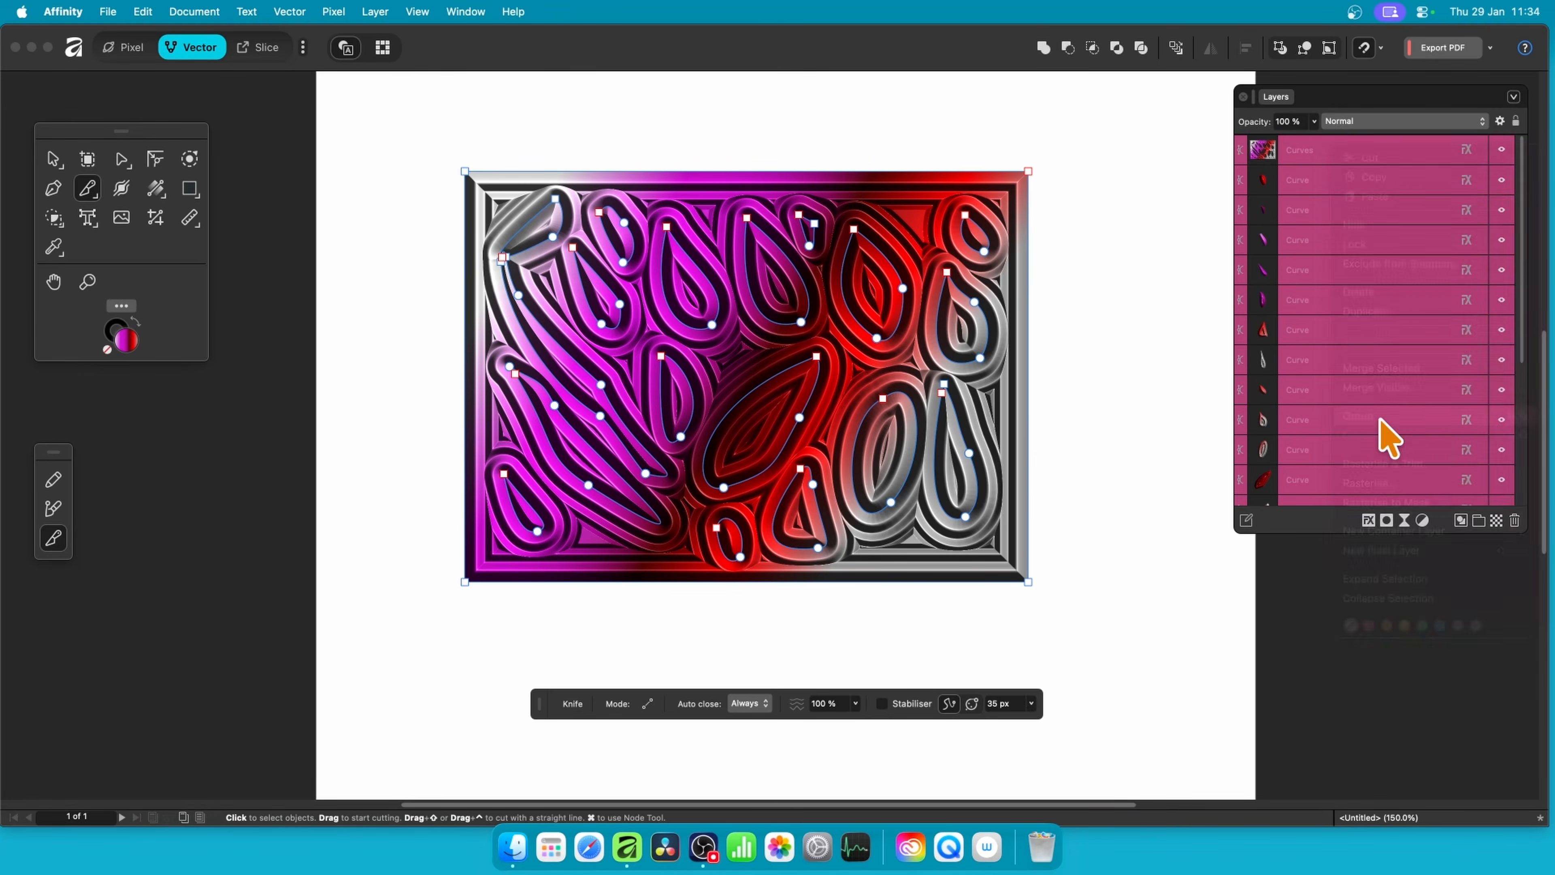
{"action": "right_click", "coordinate": [1337, 153]}
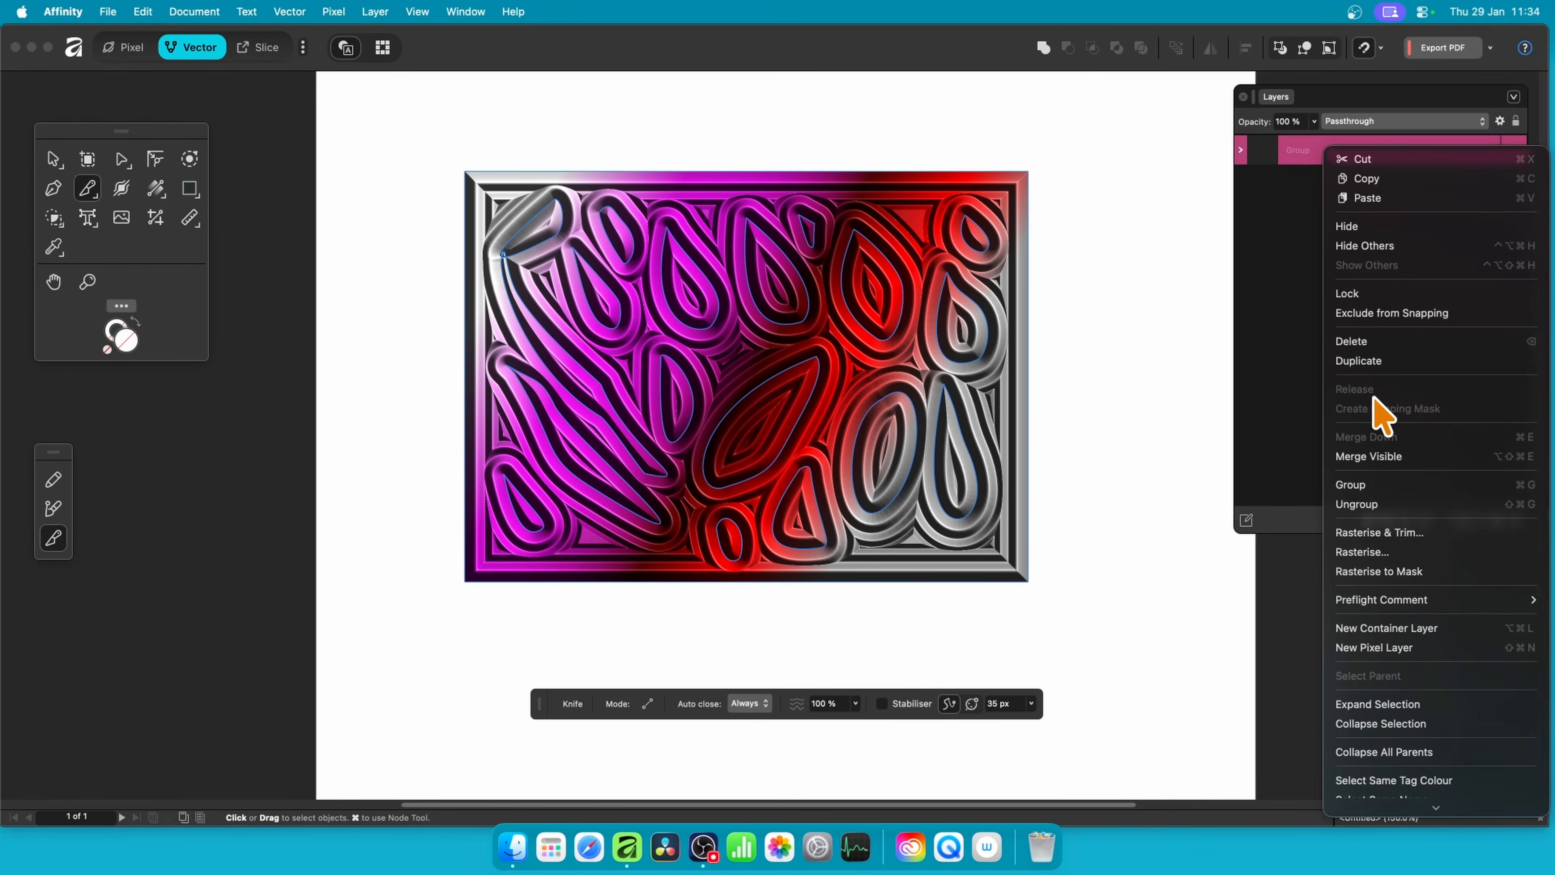
{"action": "left_click", "coordinate": [1385, 552]}
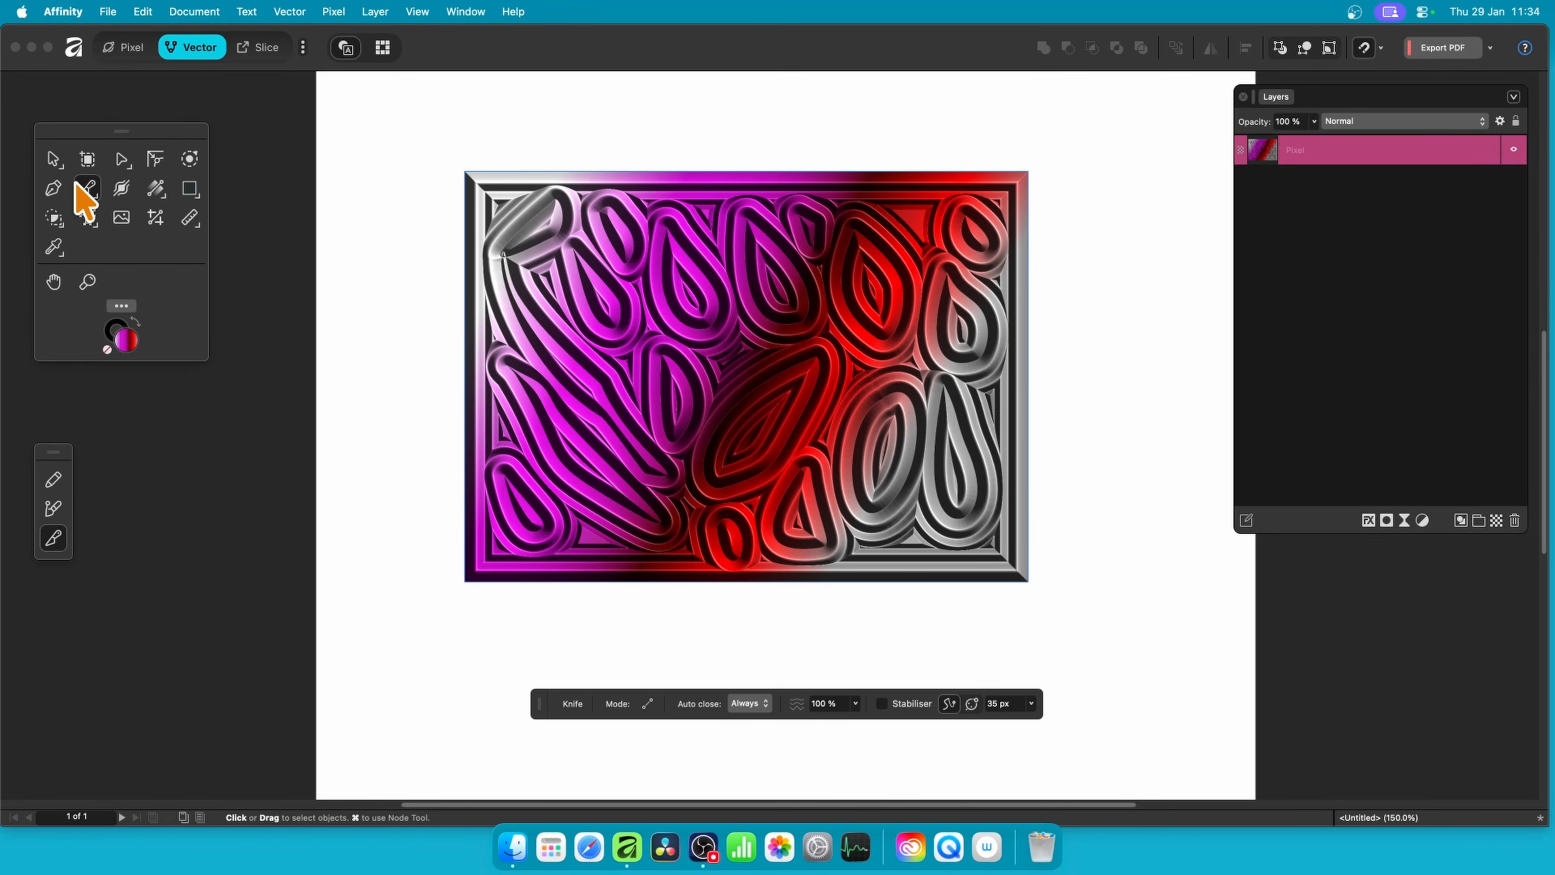
- In the Pixel workspace, marquee-select the artwork inside its bevelled border and create a new pattern layer from the selection
{"action": "left_click", "coordinate": [127, 49]}
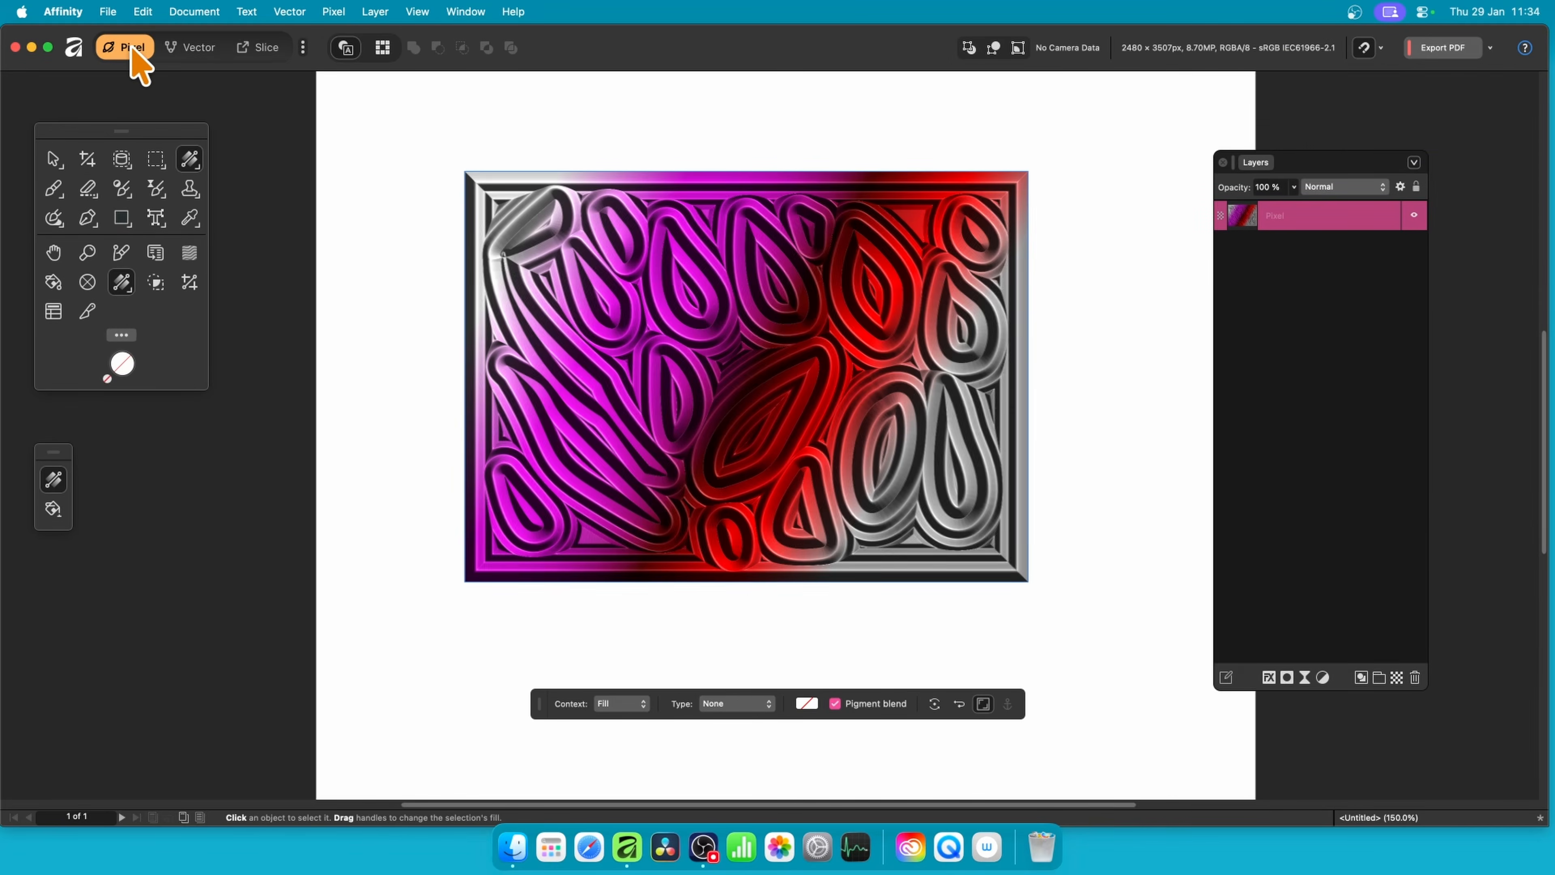
{"action": "left_click", "coordinate": [163, 160]}
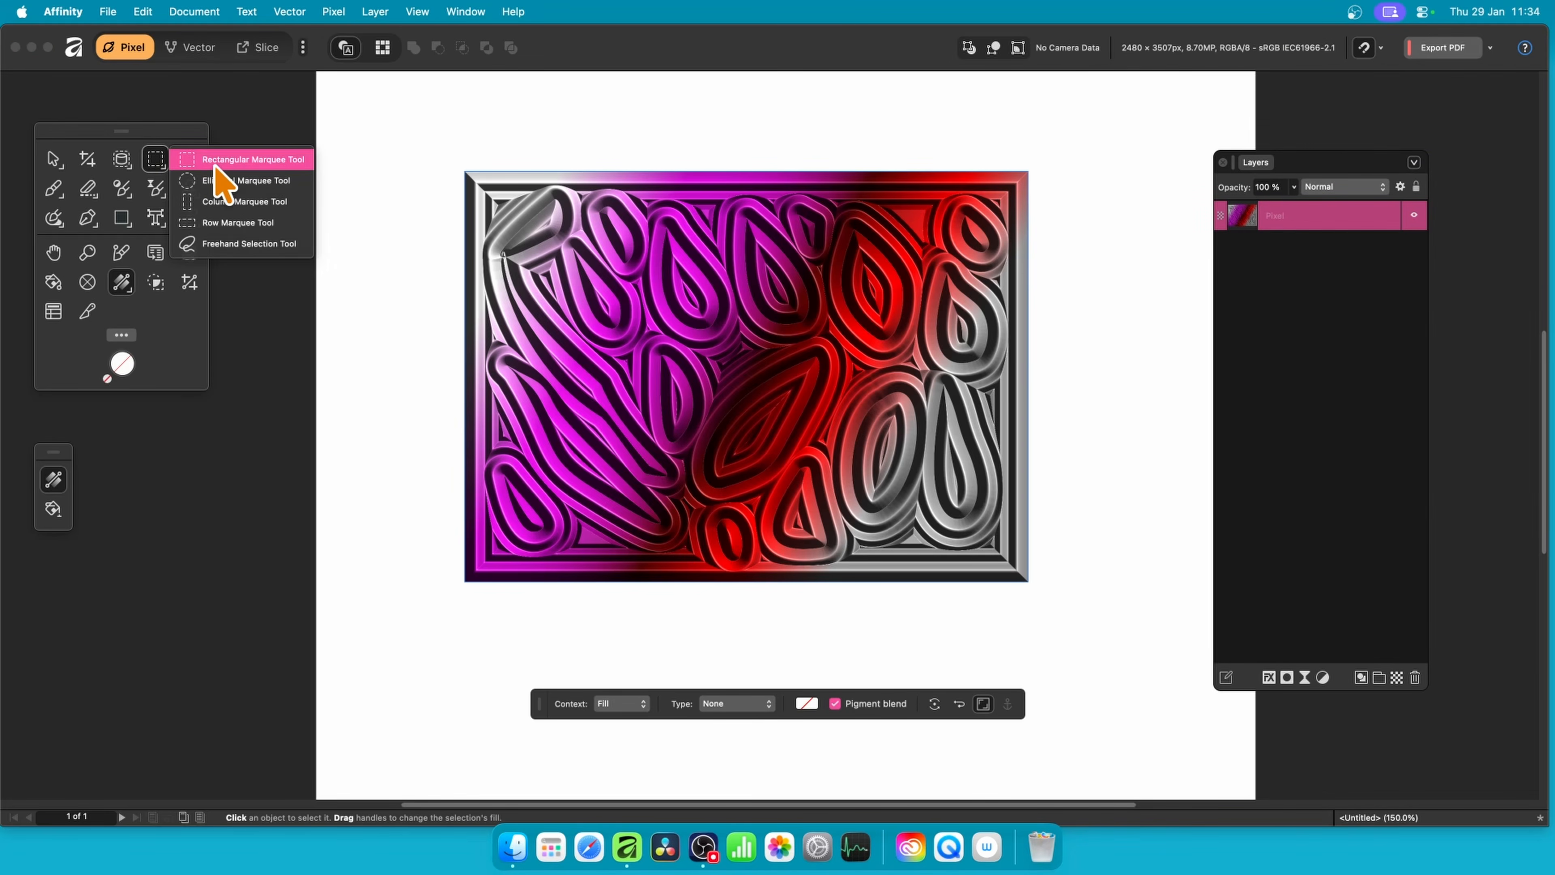
{"action": "left_click", "coordinate": [213, 161]}
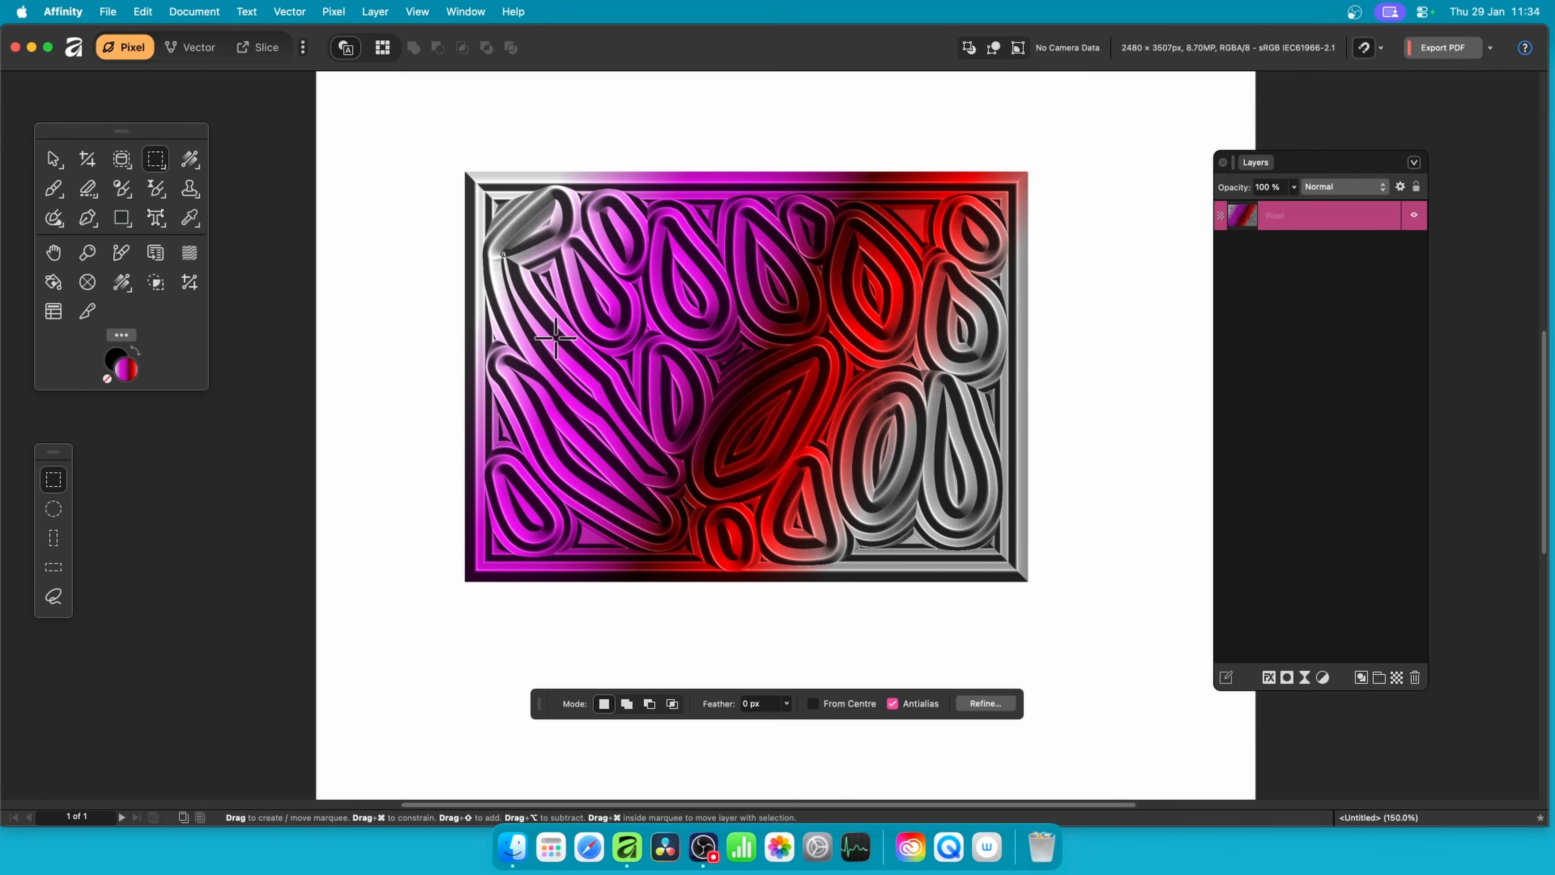
{"action": "left_click_drag", "start_coordinate": [503, 211], "coordinate": [984, 538]}
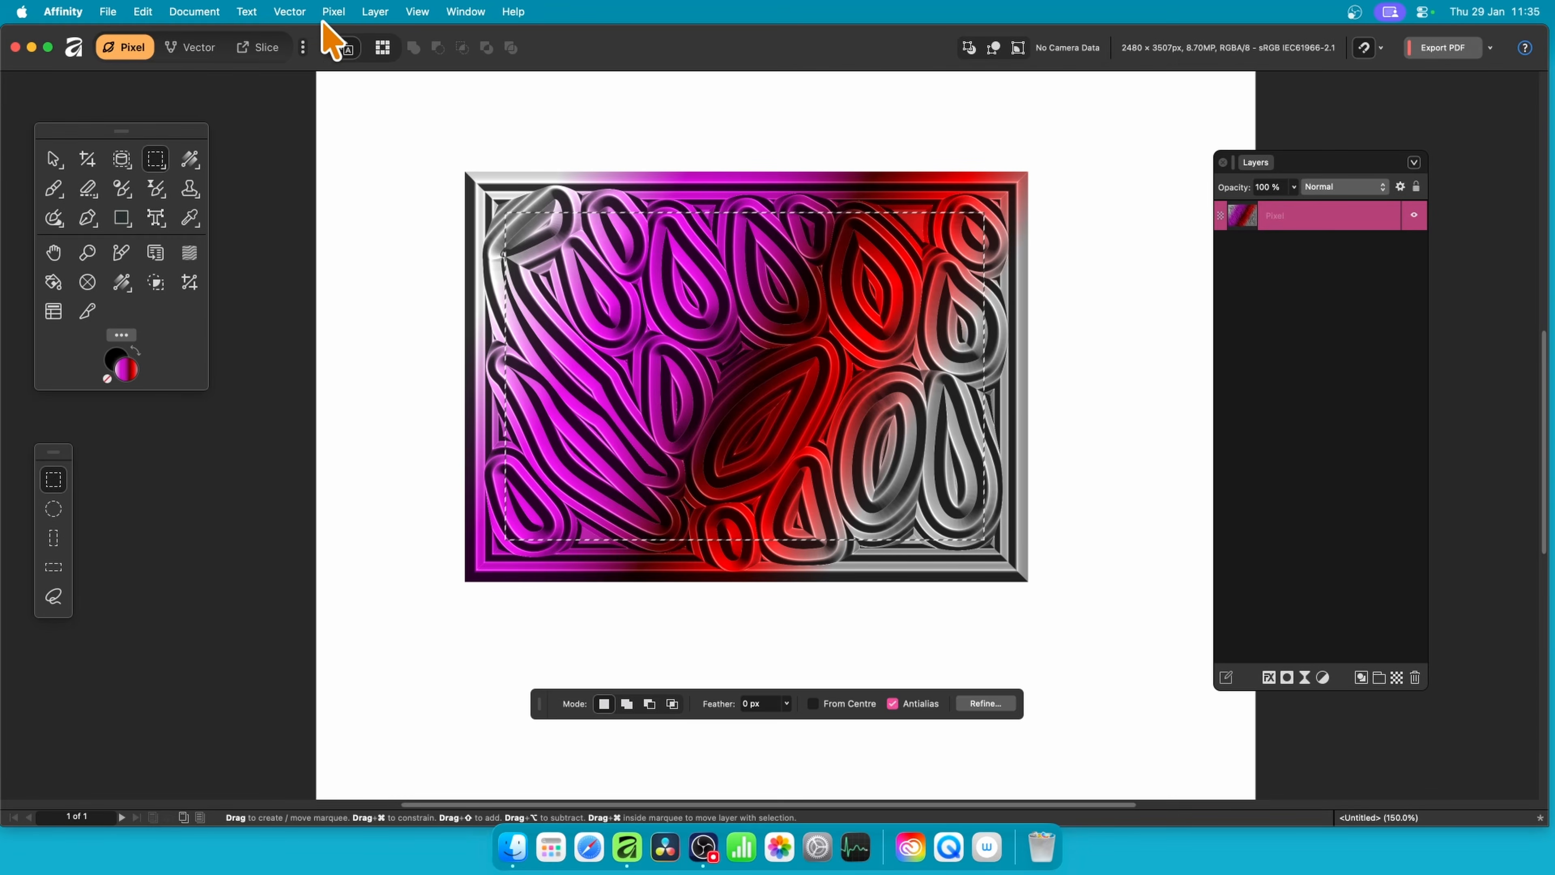
{"action": "left_click", "coordinate": [335, 12]}
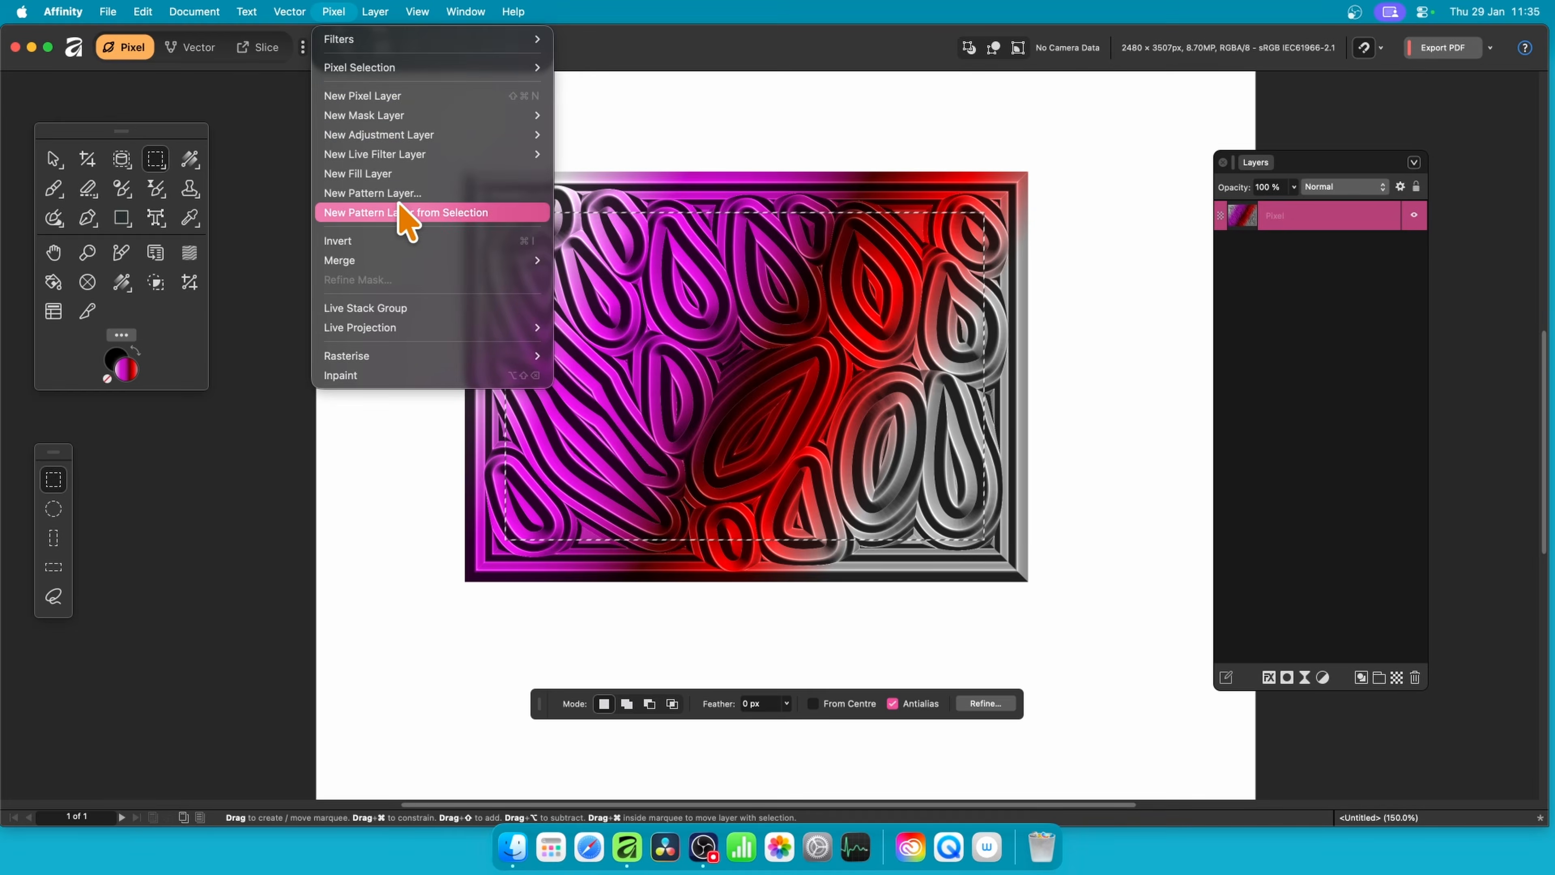
{"action": "left_click", "coordinate": [405, 215]}
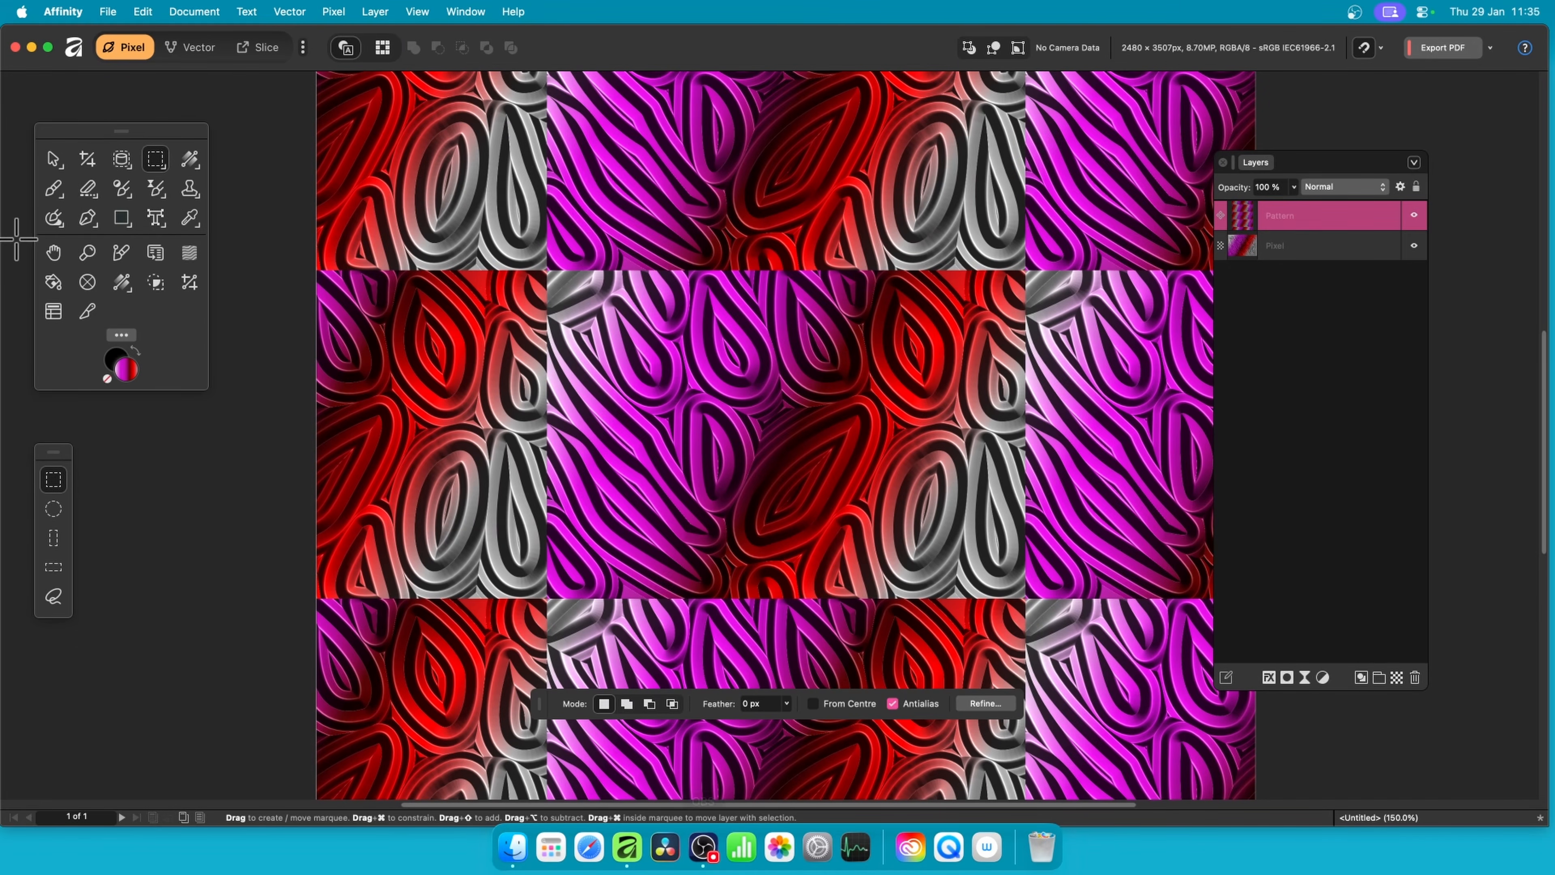
- Turn on mirroring for the pattern layer and shrink its tile to roughly half size
{"action": "left_click", "coordinate": [54, 158]}
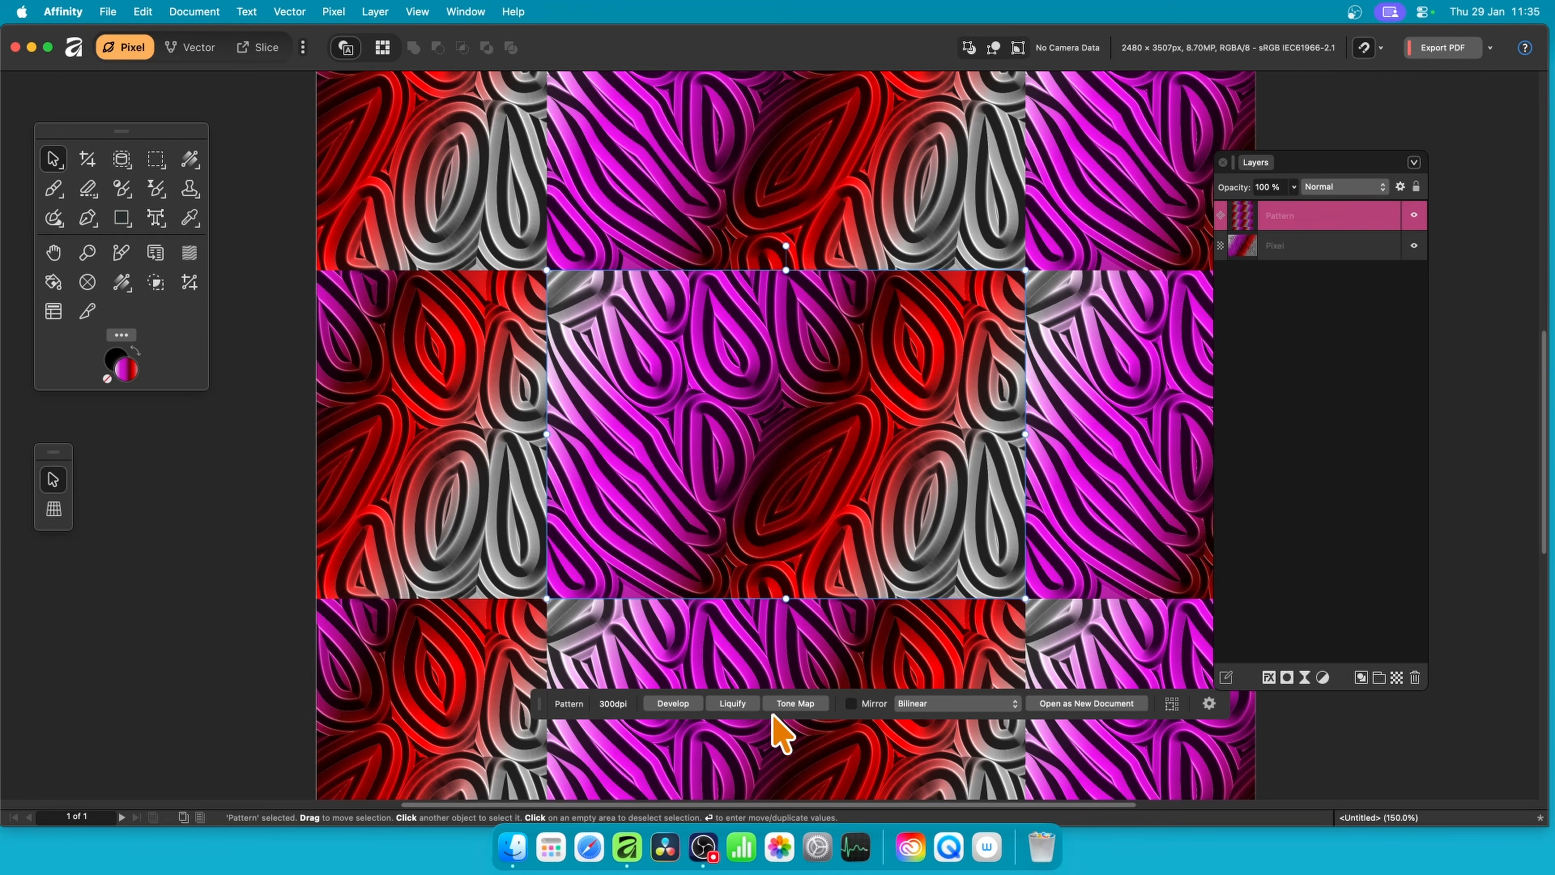
{"action": "left_click", "coordinate": [851, 703]}
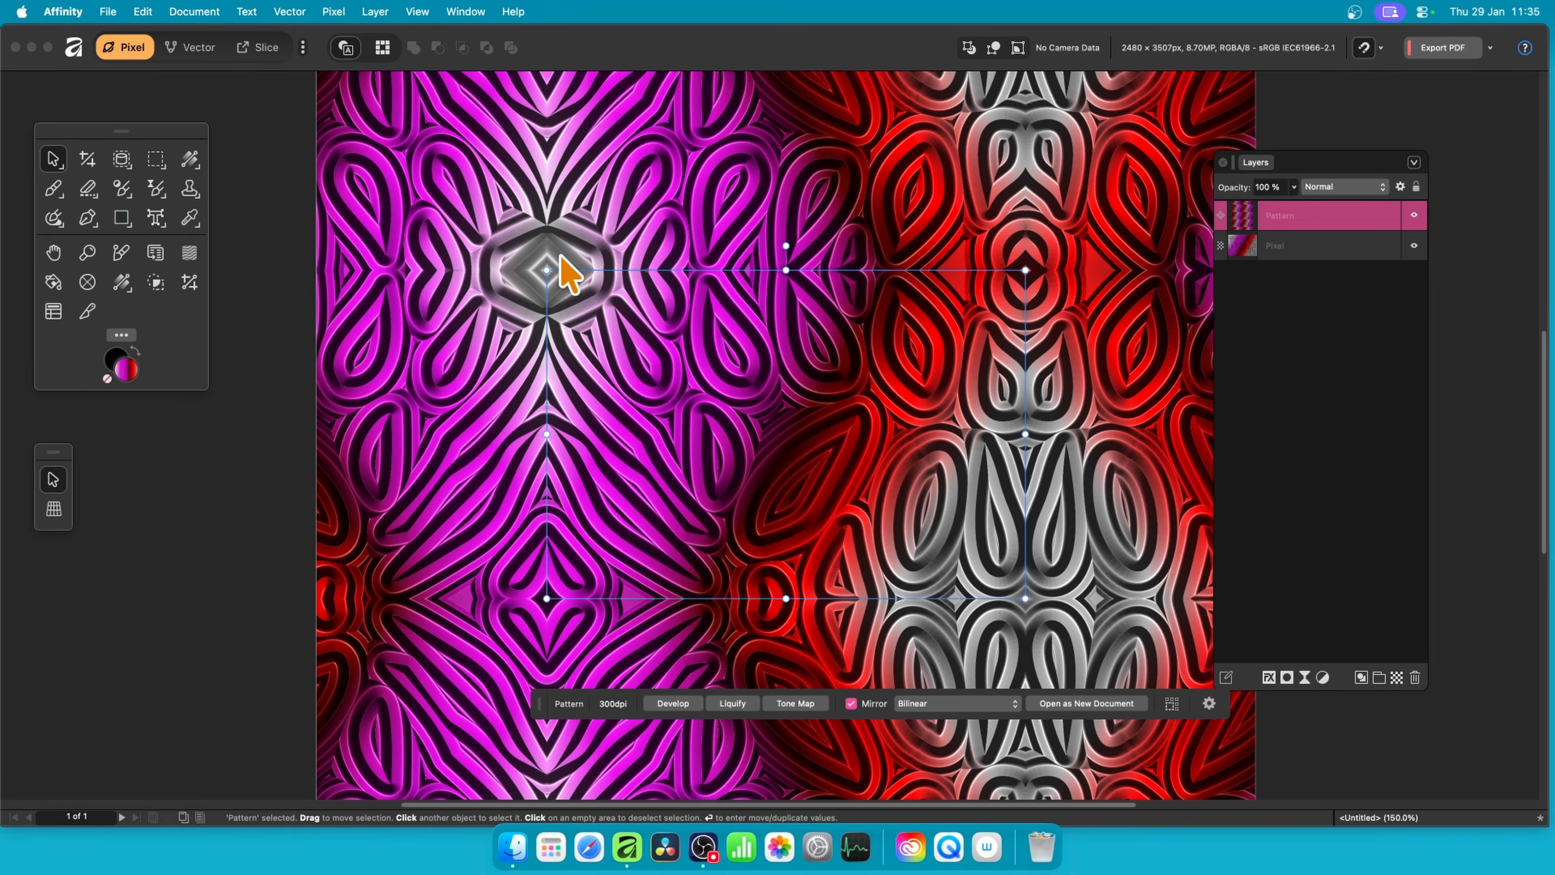
{"action": "left_click_drag", "start_coordinate": [549, 283], "coordinate": [773, 489]}
{"action": "left_click_drag", "start_coordinate": [870, 511], "coordinate": [702, 393]}
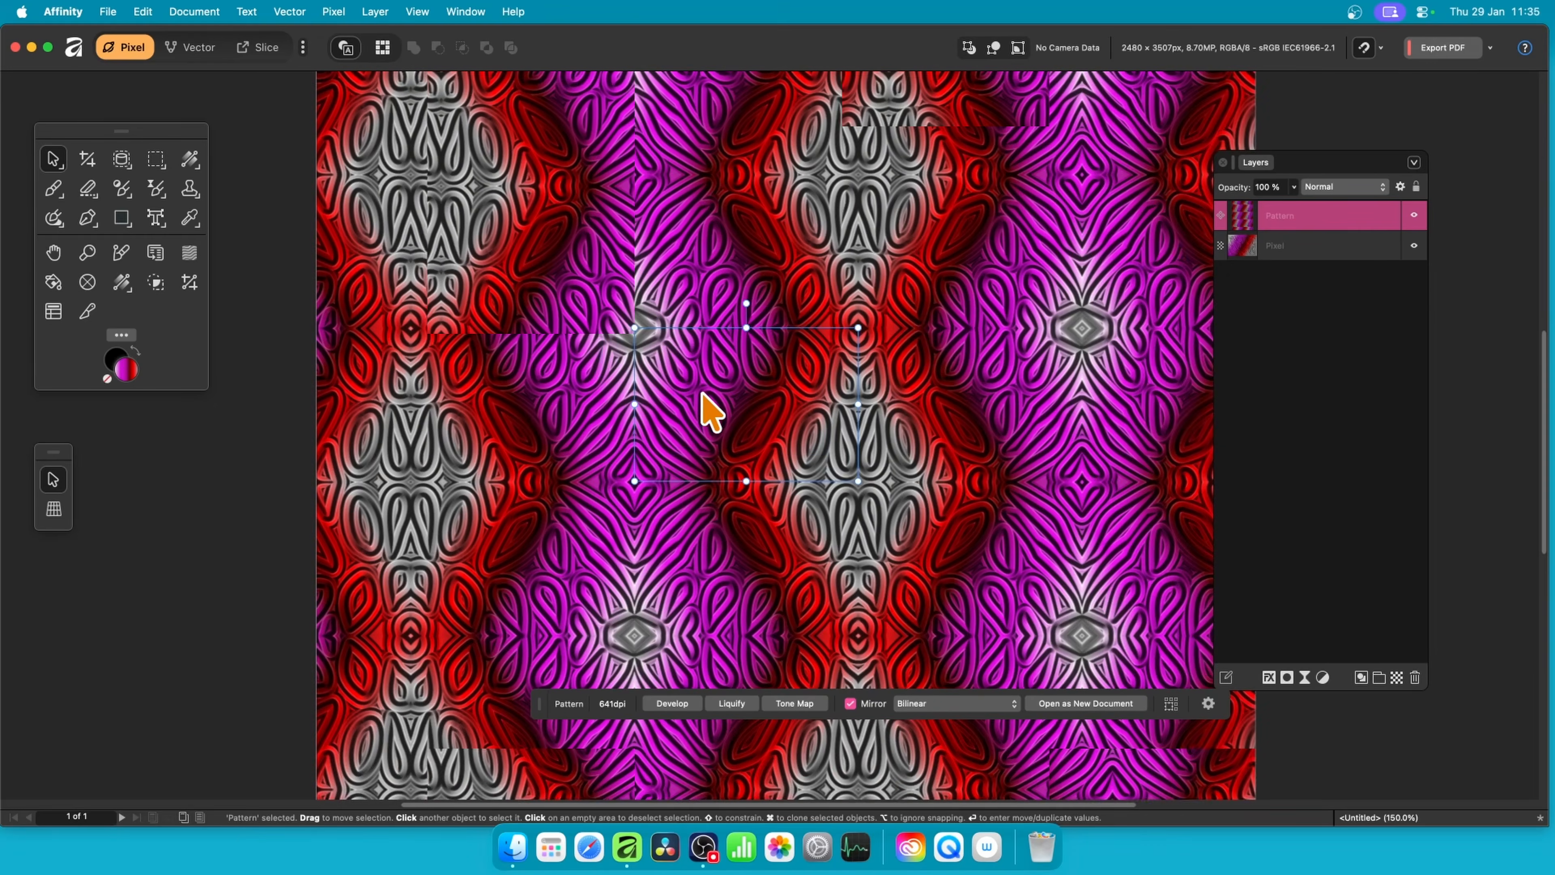
- Rotate the mirrored pattern tile roughly 45 degrees clockwise and enlarge it moderately
{"action": "left_click_drag", "start_coordinate": [745, 304], "coordinate": [831, 333]}
{"action": "left_click_drag", "start_coordinate": [728, 270], "coordinate": [772, 175]}
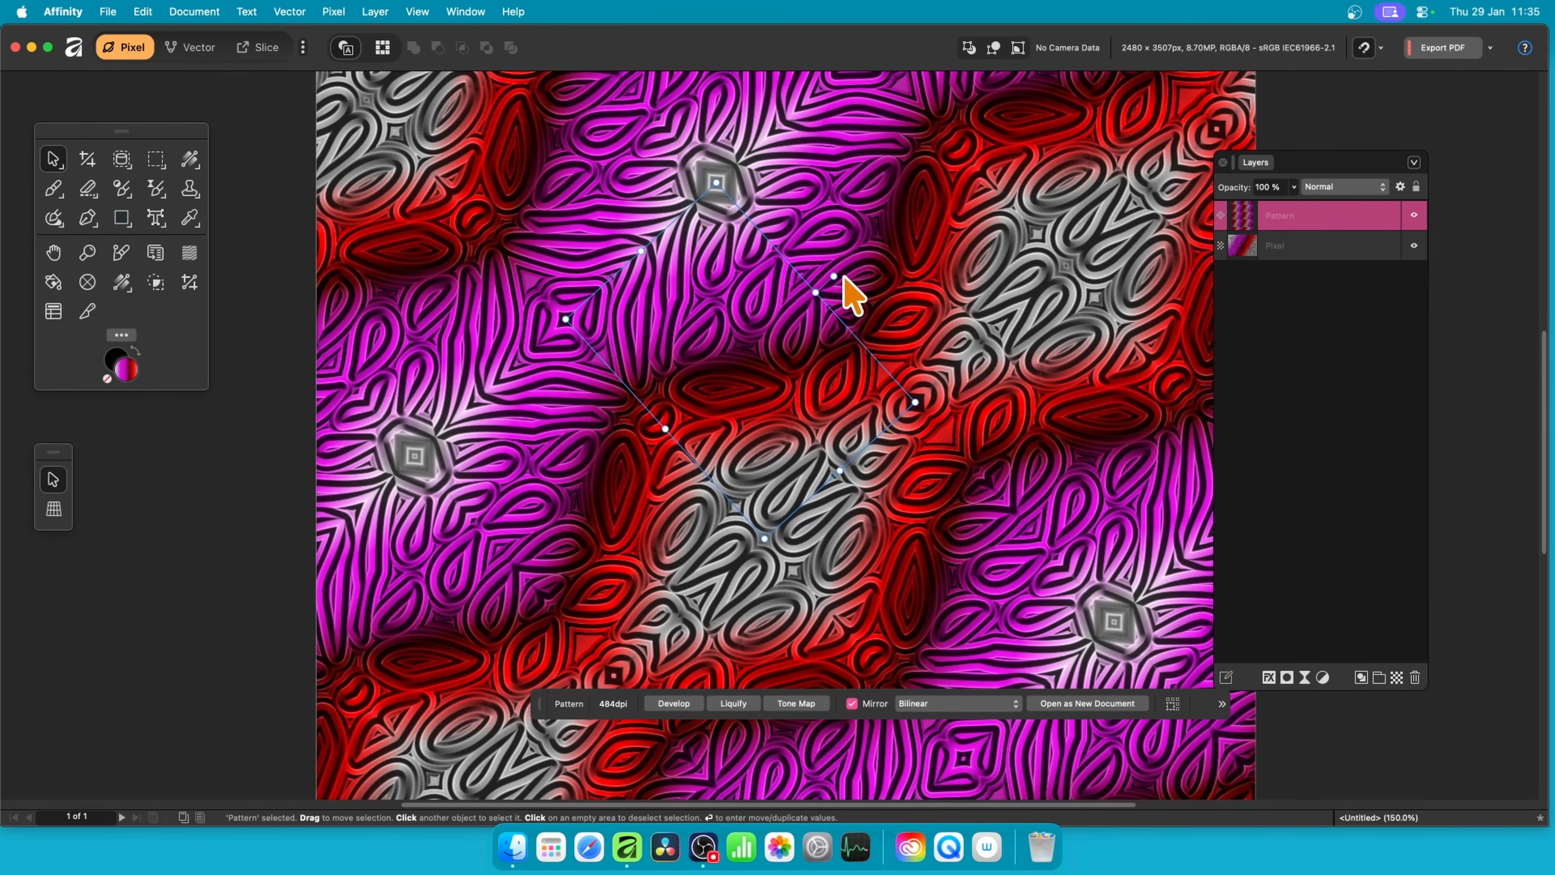
{"action": "left_click_drag", "start_coordinate": [816, 293], "coordinate": [842, 269]}
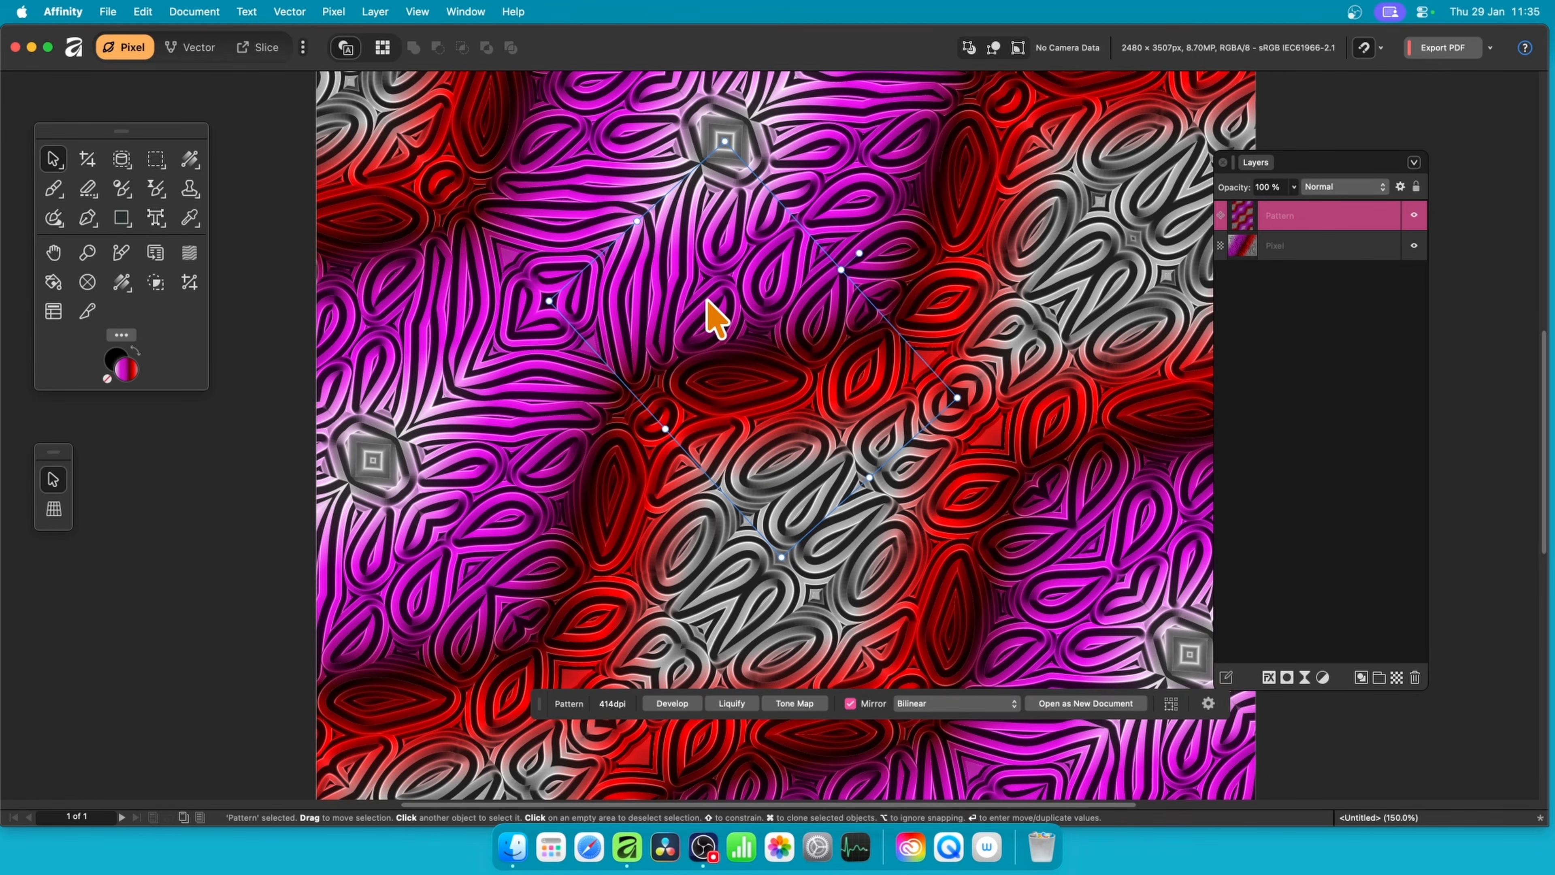
- Duplicate the pattern layer with a small sideways offset and set the copy's blend mode to Screen
{"action": "left_click_drag", "start_coordinate": [713, 316], "coordinate": [649, 330]}
{"action": "left_click", "coordinate": [1356, 187]}
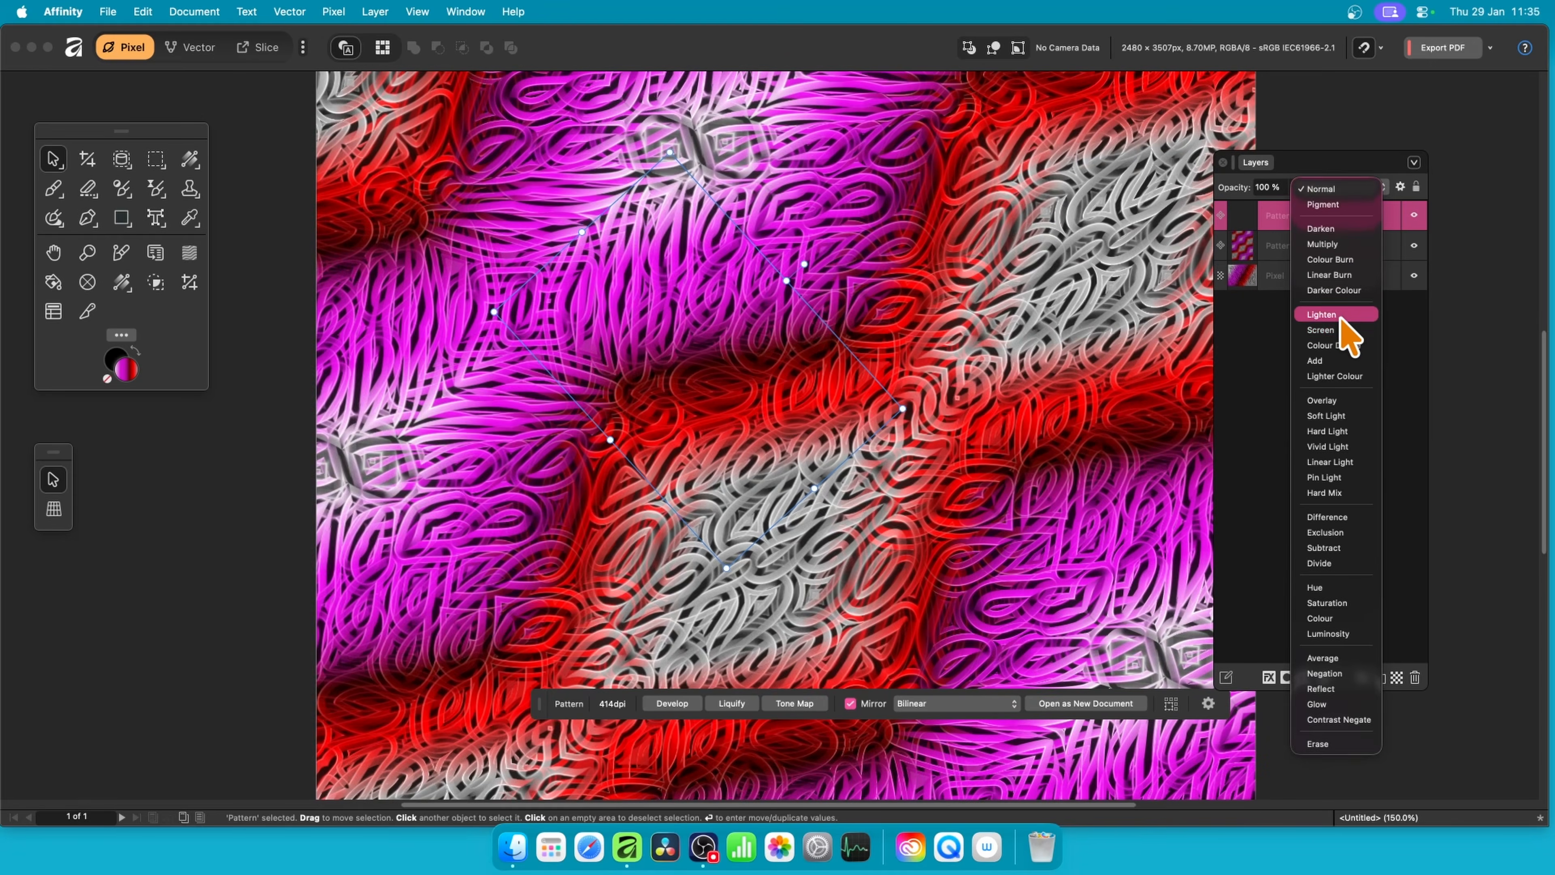
{"action": "left_click", "coordinate": [1342, 331]}
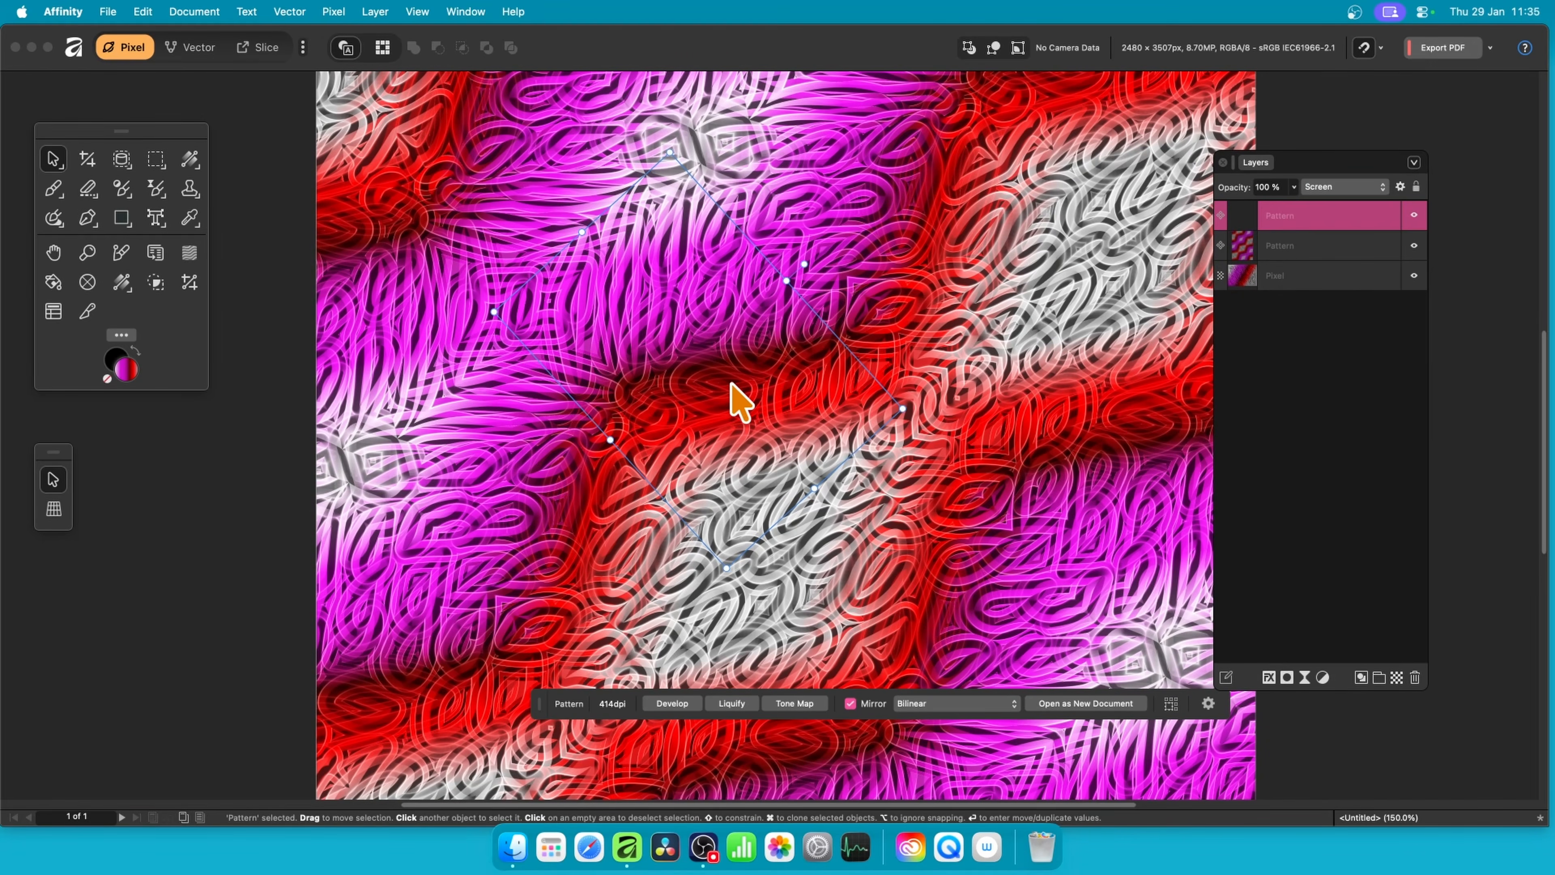
- Shift the duplicate pattern's tile slightly, rotate it a little over a quarter turn counter-clockwise, and deselect the layer
{"action": "left_click_drag", "start_coordinate": [736, 399], "coordinate": [713, 432]}
{"action": "left_click_drag", "start_coordinate": [772, 299], "coordinate": [444, 225]}
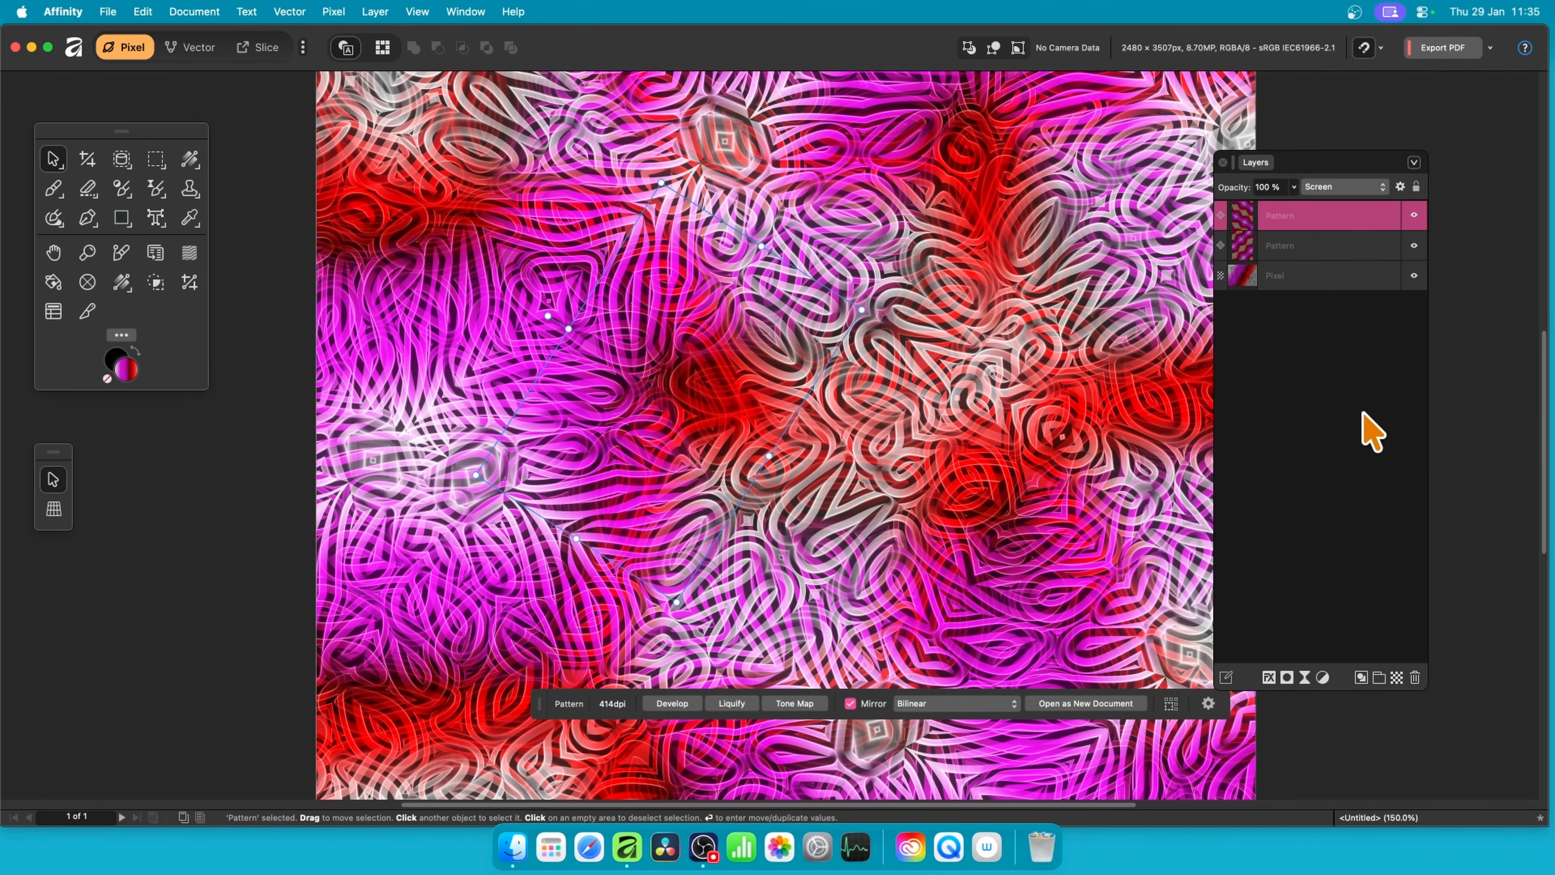
{"action": "left_click", "coordinate": [1317, 354]}
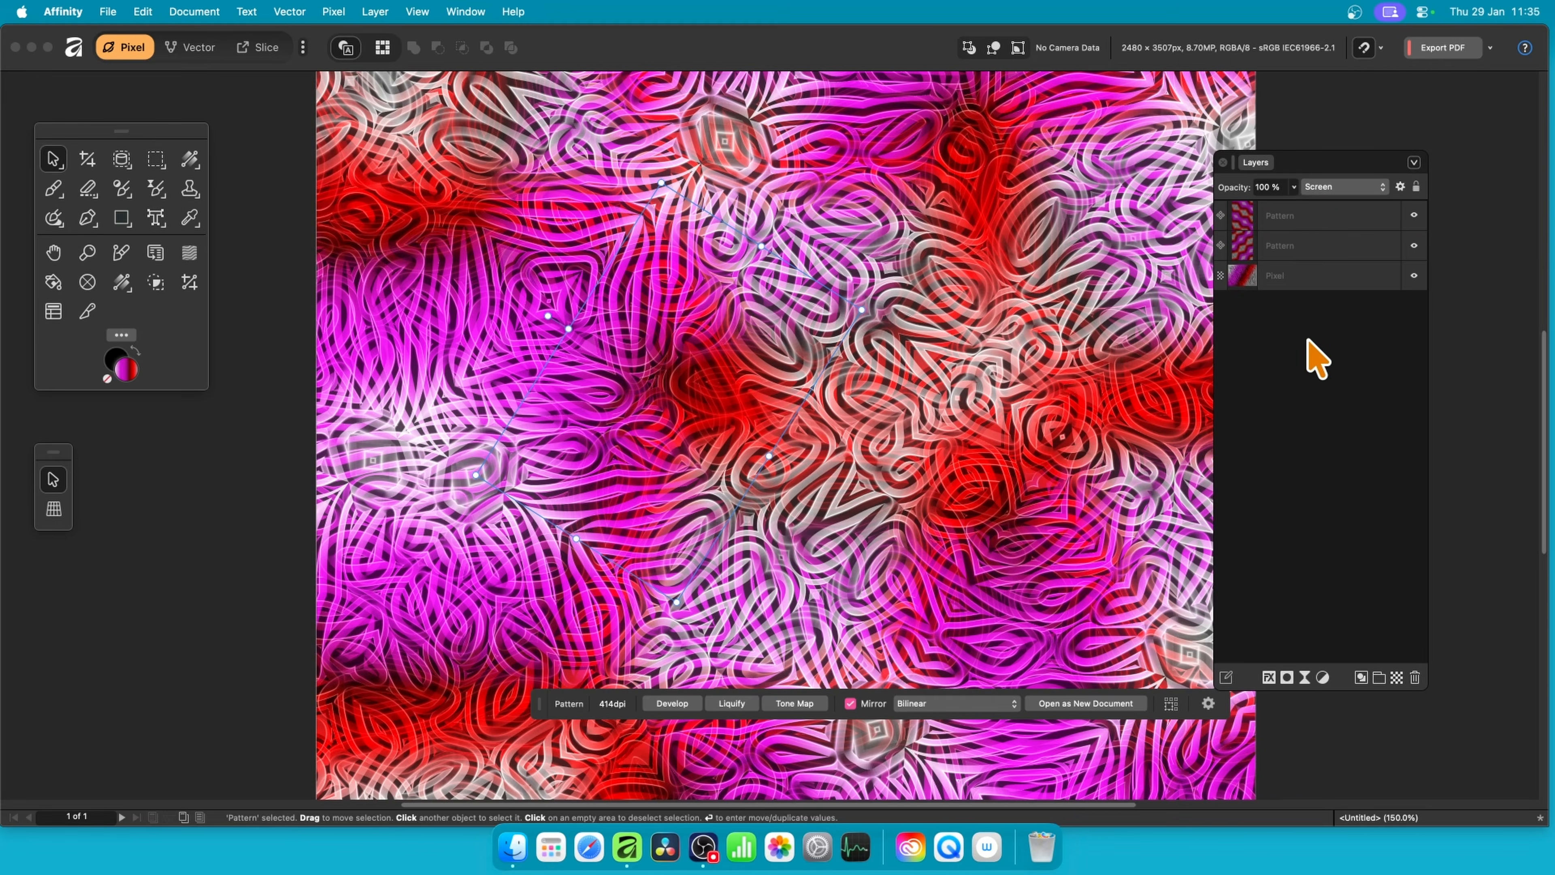
- Merge all visible layers into a new pixel layer at the top of the layer stack
{"action": "right_click", "coordinate": [1329, 216]}
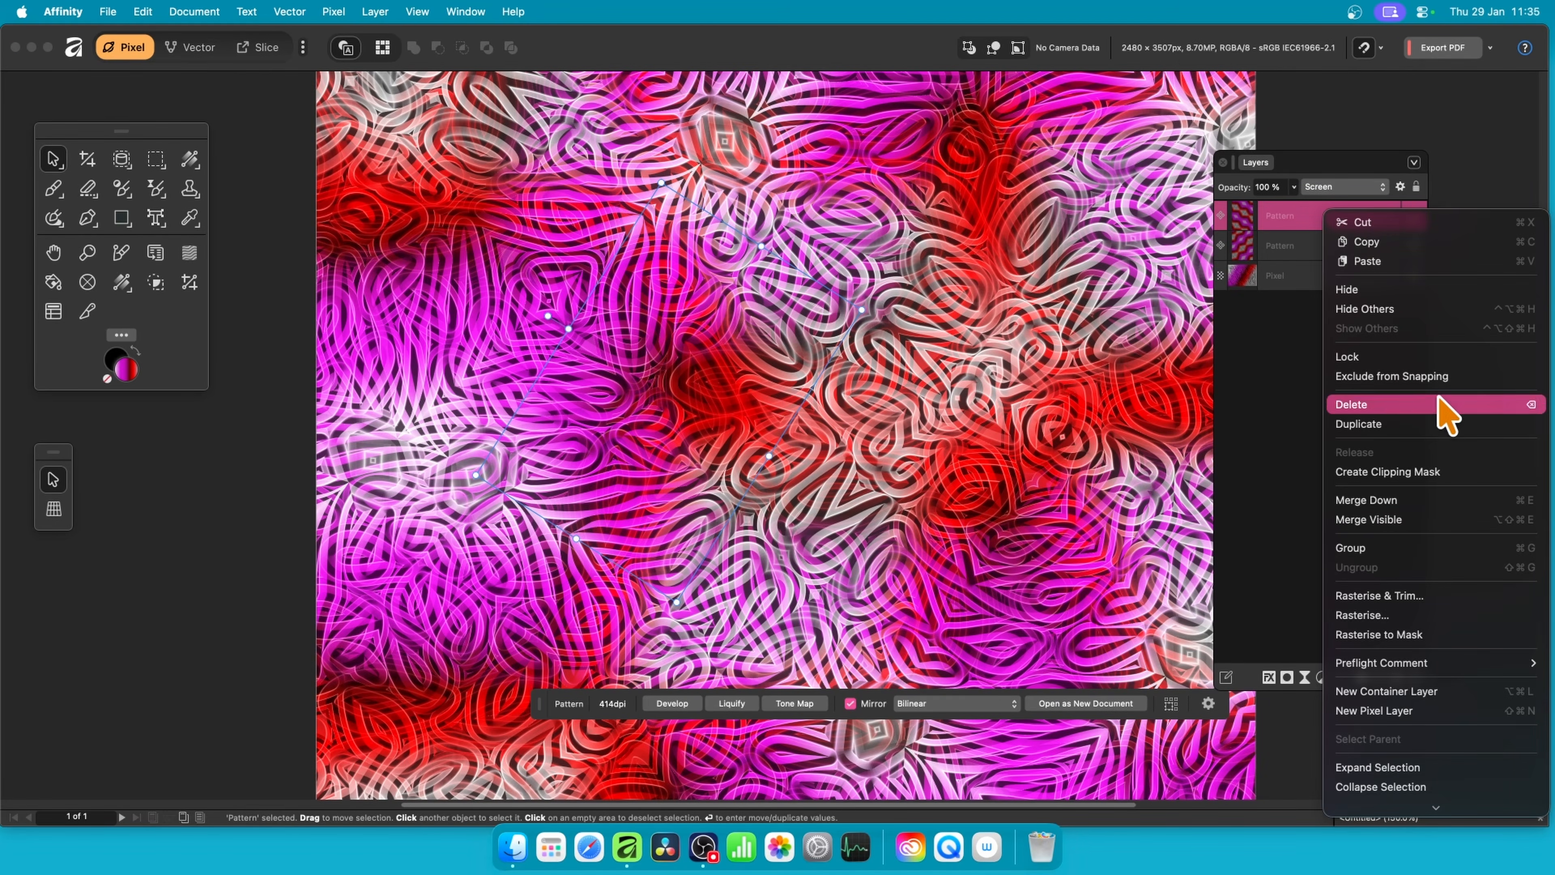
{"action": "scroll", "coordinate": [1482, 417], "scroll_direction": "down", "scroll_amount": 1}
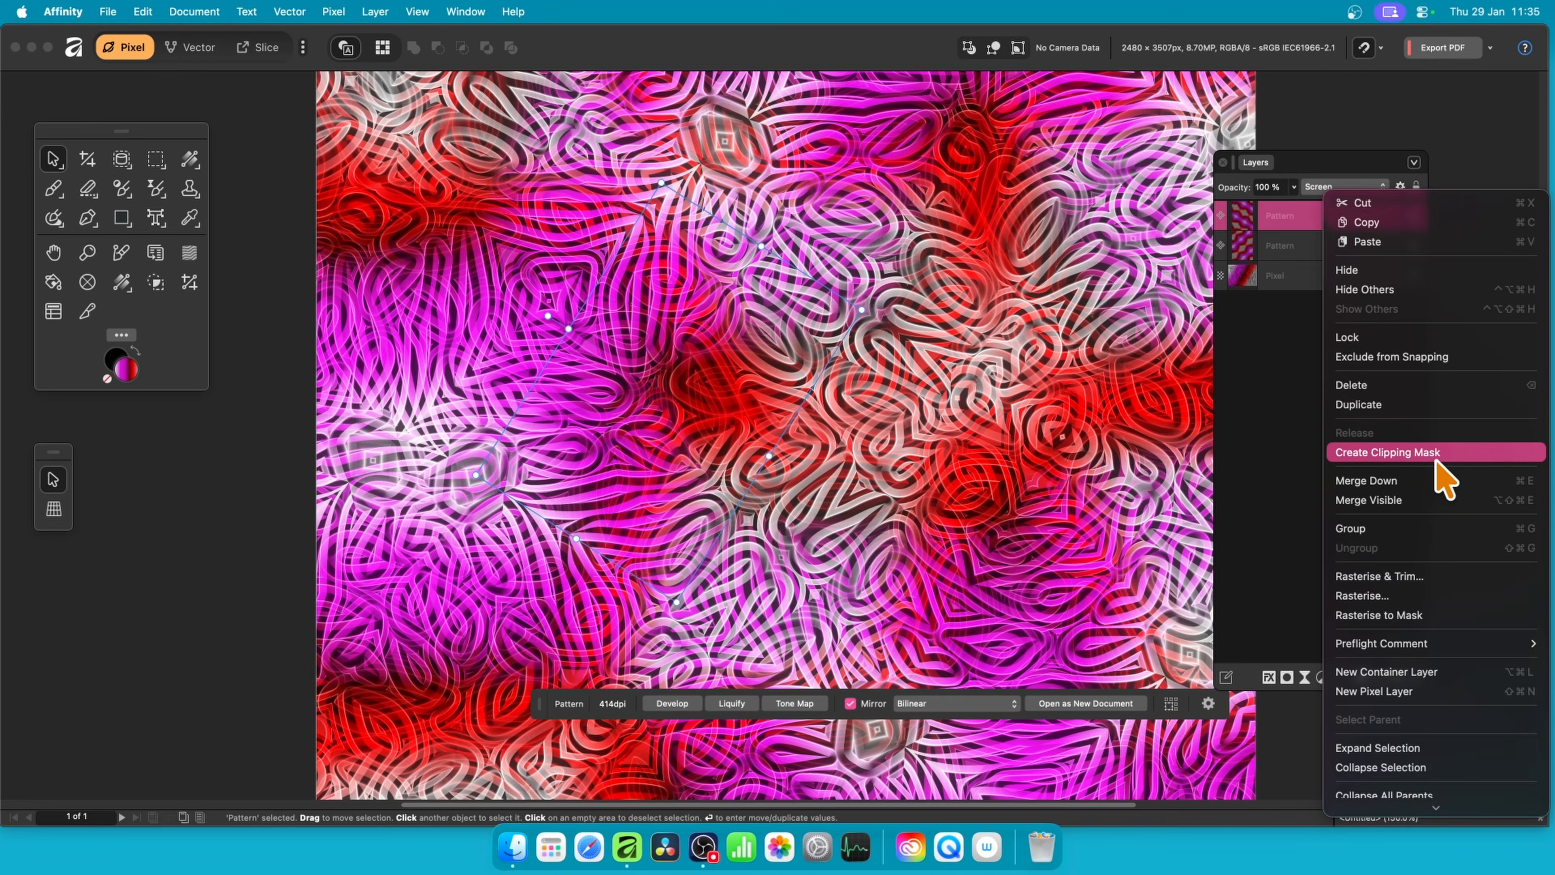
{"action": "left_click", "coordinate": [1419, 507]}
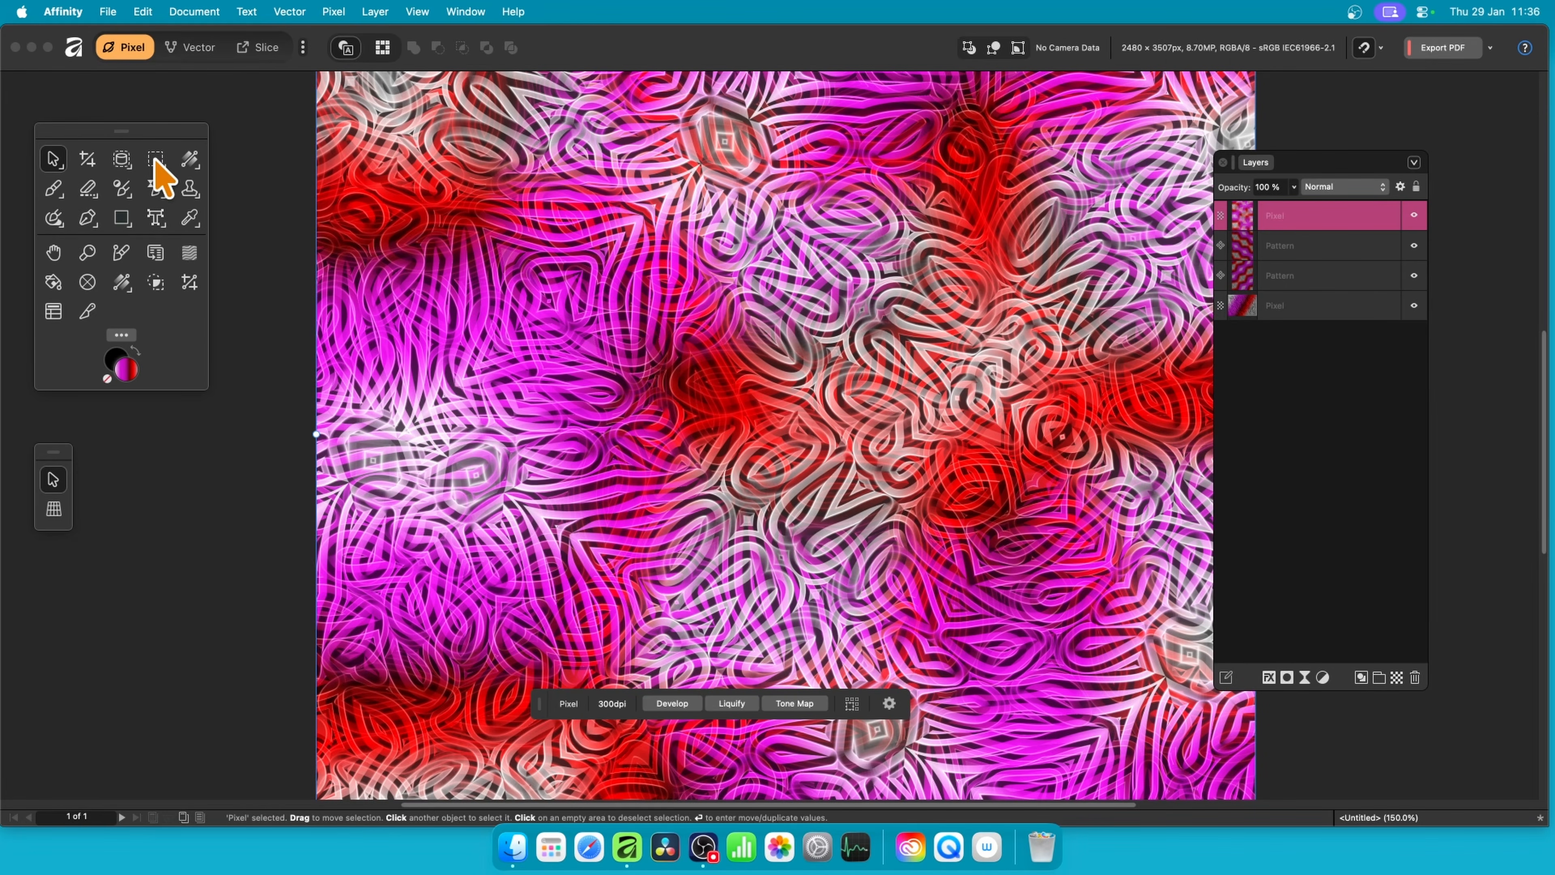
- Make a rectangular marquee selection around the middle of the merged design and create a new pattern layer from it
{"action": "left_click", "coordinate": [156, 159]}
{"action": "left_click", "coordinate": [256, 165]}
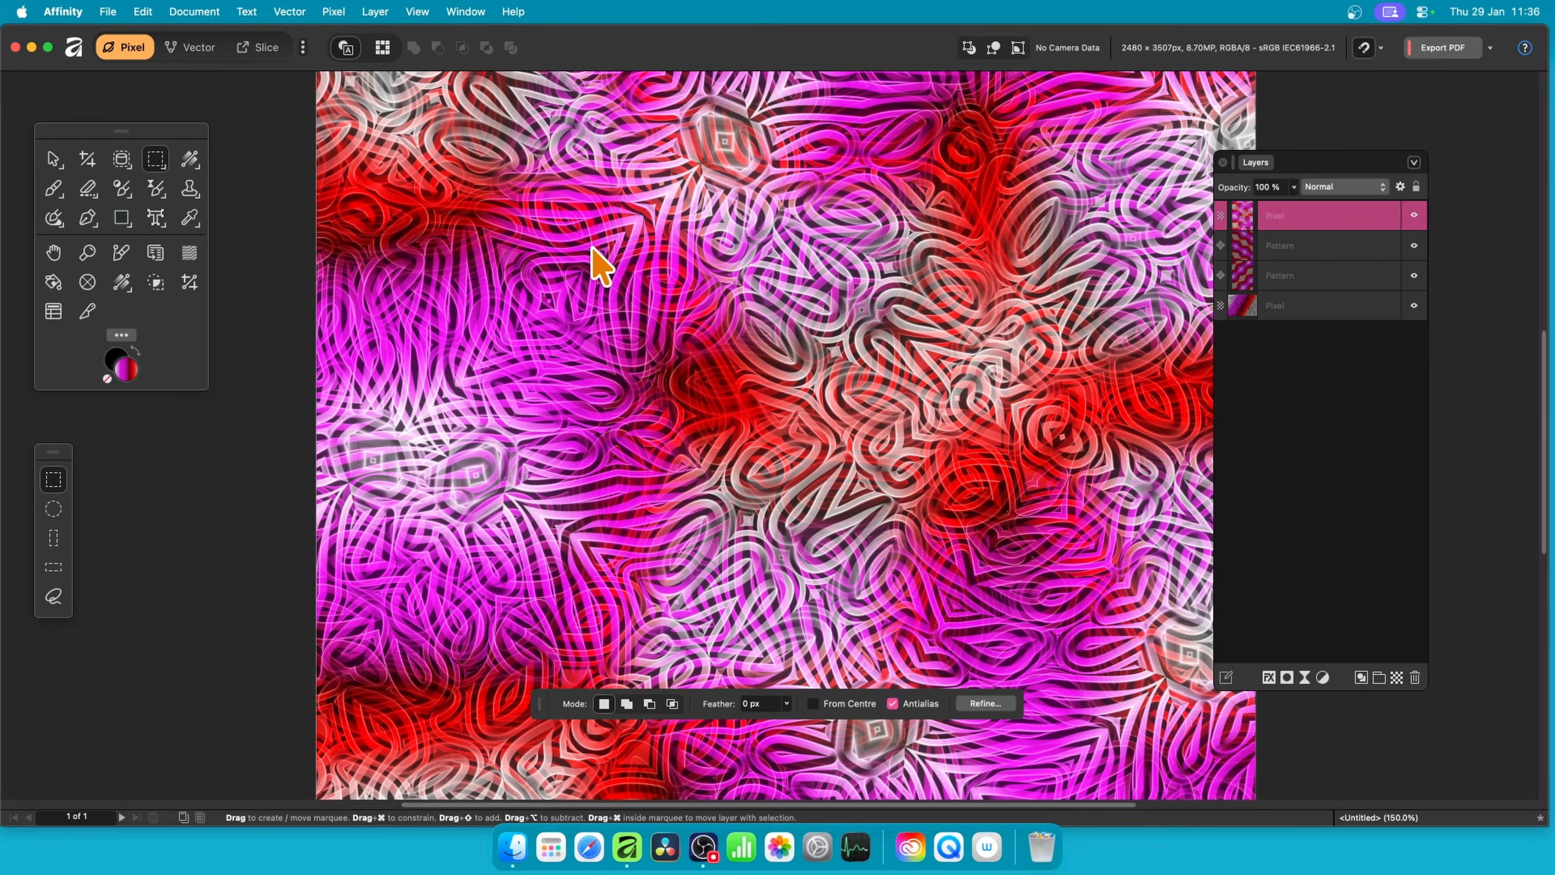
{"action": "left_click_drag", "start_coordinate": [592, 245], "coordinate": [1014, 629]}
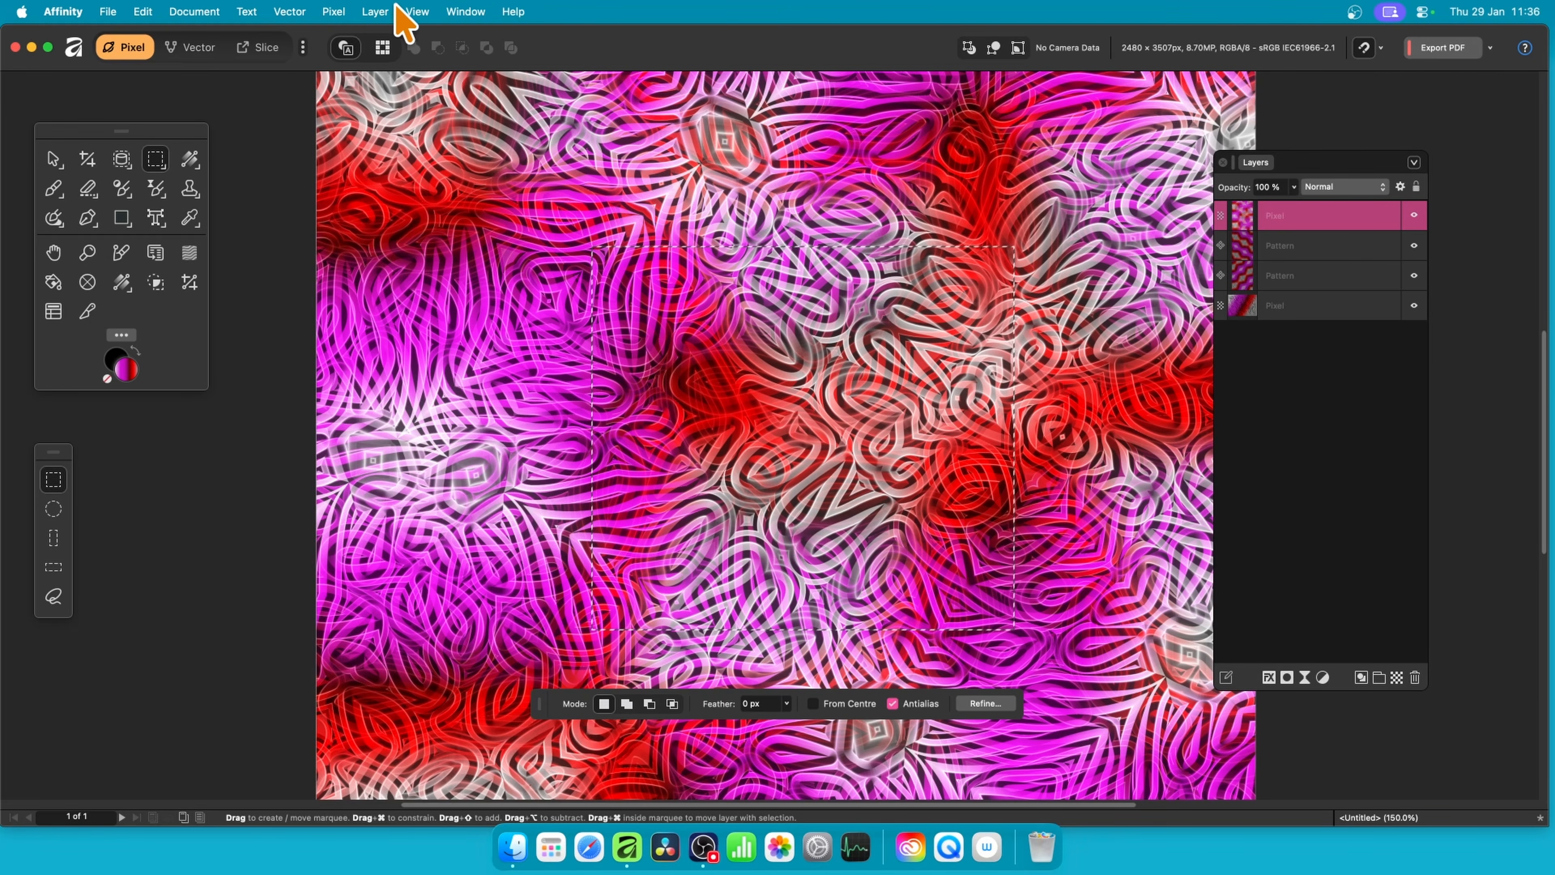
{"action": "left_click", "coordinate": [331, 12]}
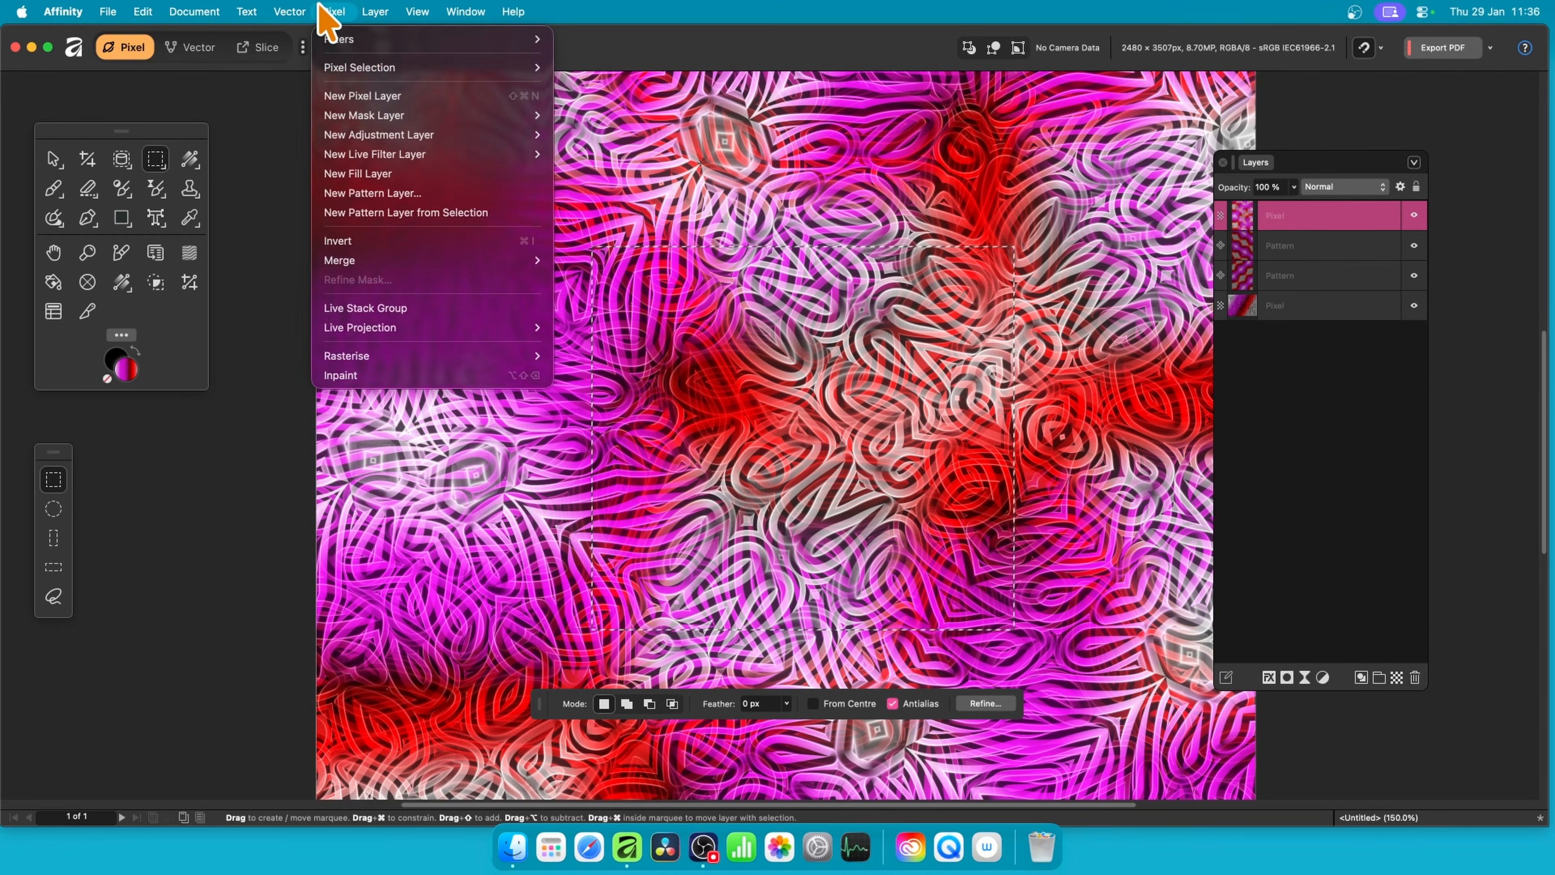
{"action": "left_click", "coordinate": [395, 213]}
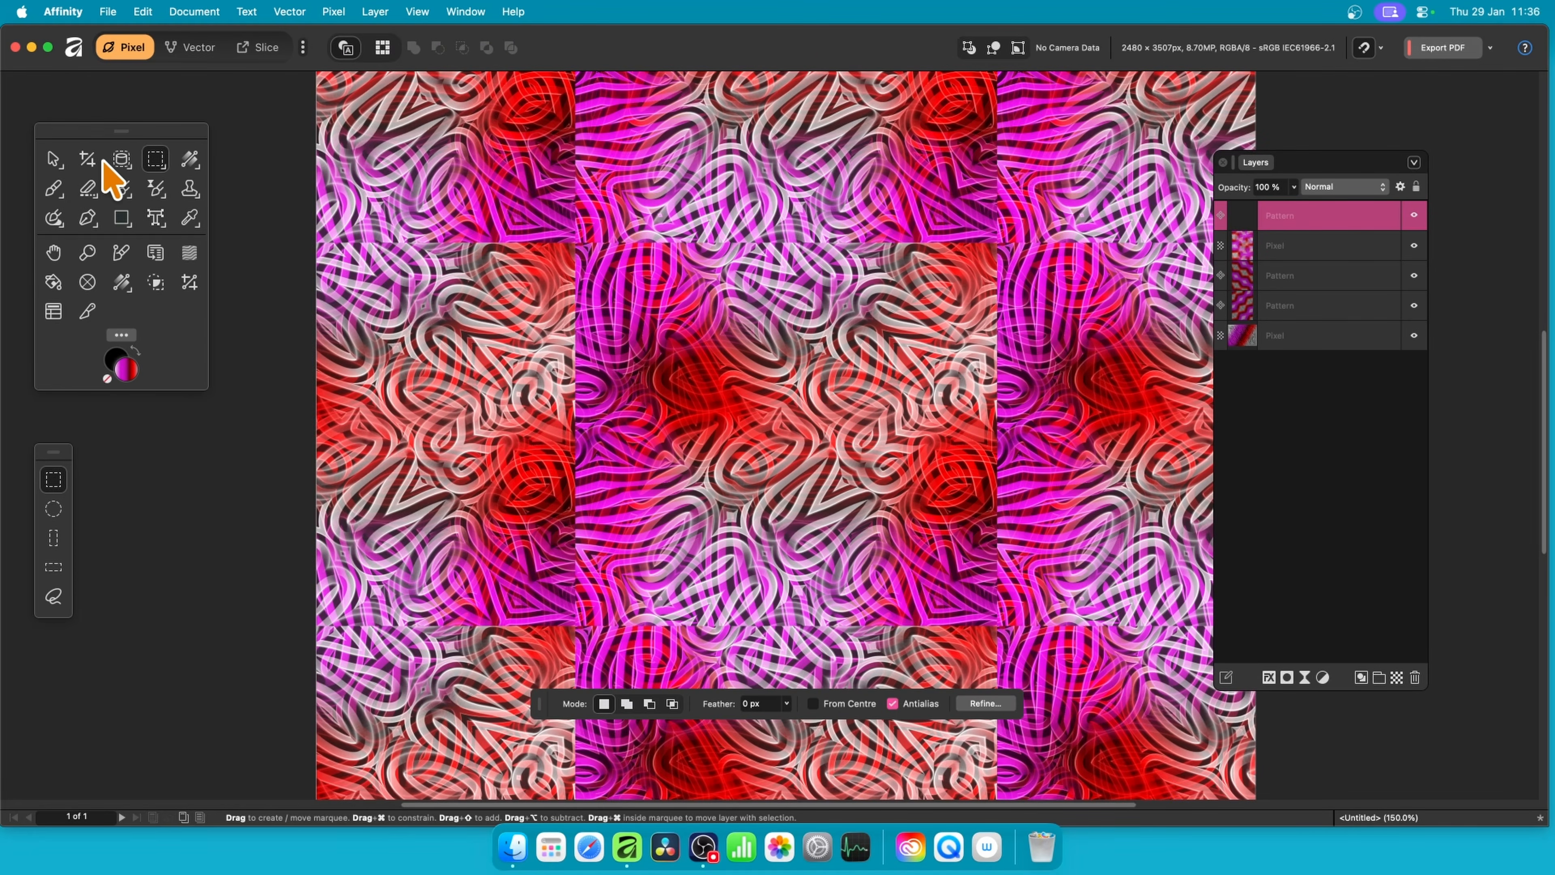
- Turn on mirroring for the new pattern layer, then make its tile slightly smaller and shift it up and to the left
{"action": "left_click", "coordinate": [54, 160]}
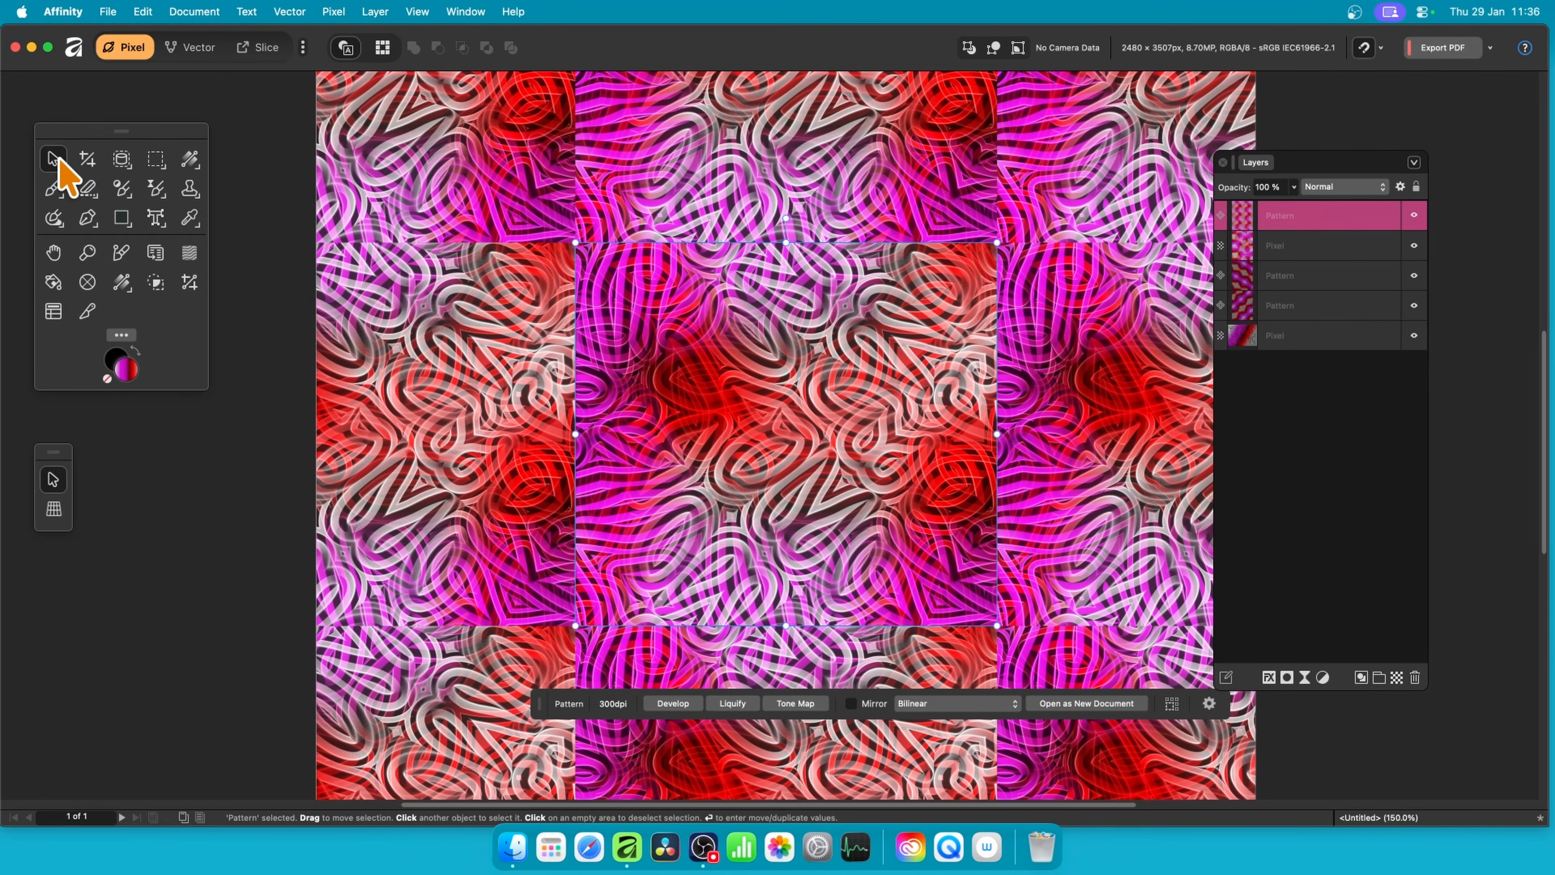
{"action": "left_click", "coordinate": [851, 703]}
{"action": "left_click_drag", "start_coordinate": [998, 626], "coordinate": [752, 414]}
{"action": "left_click_drag", "start_coordinate": [848, 490], "coordinate": [667, 372]}
{"action": "left_click_drag", "start_coordinate": [751, 422], "coordinate": [861, 515]}
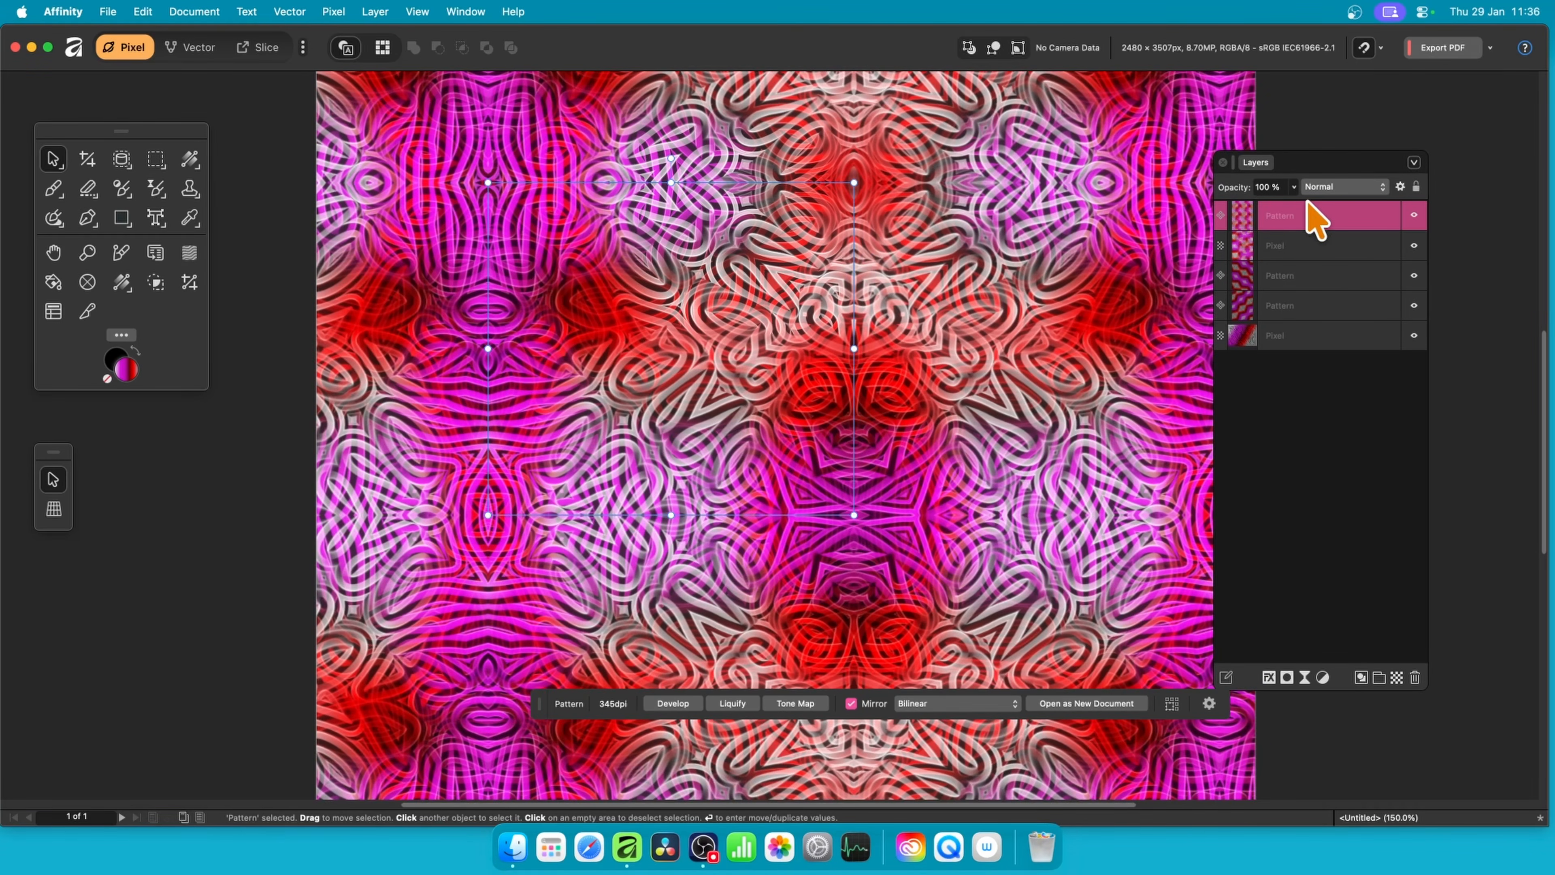
- Set the top mirrored pattern layer's blend mode to Soft Light
{"action": "left_click", "coordinate": [1362, 189]}
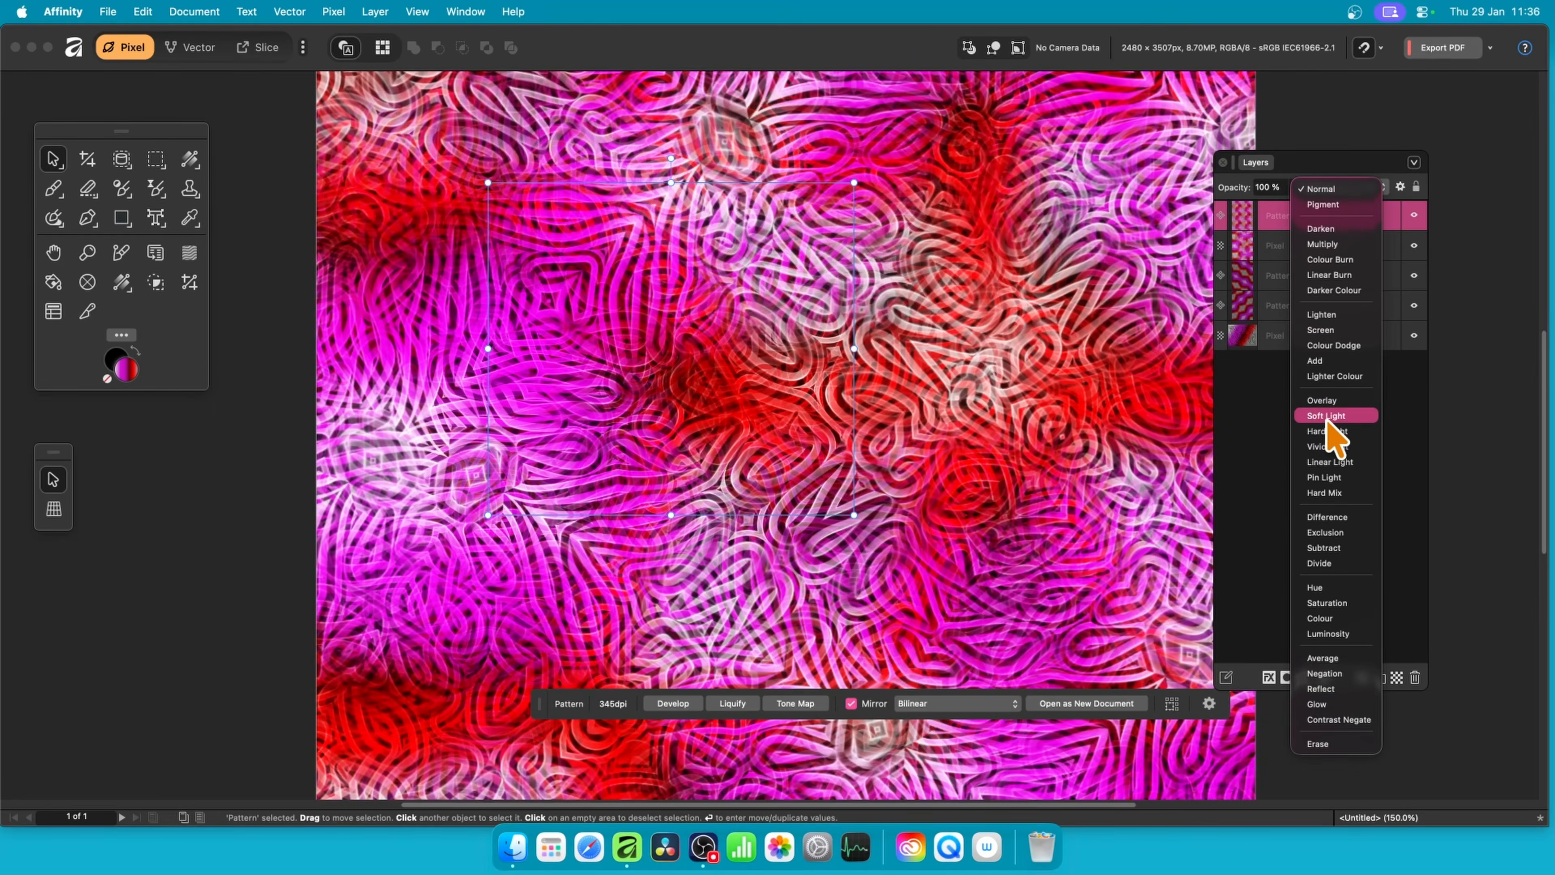
{"action": "left_click", "coordinate": [1329, 417]}
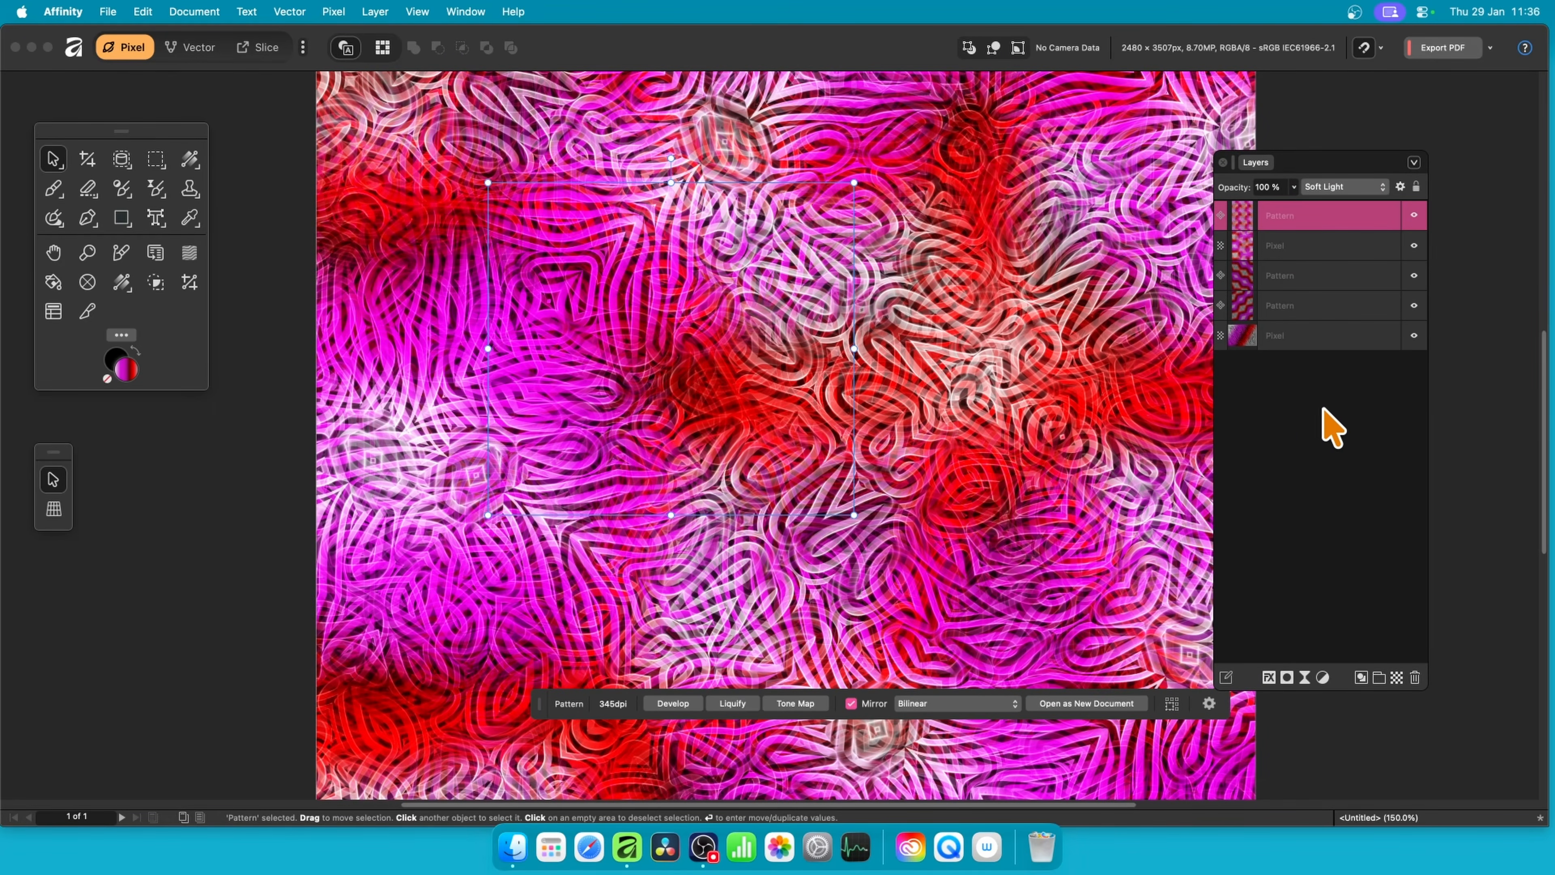